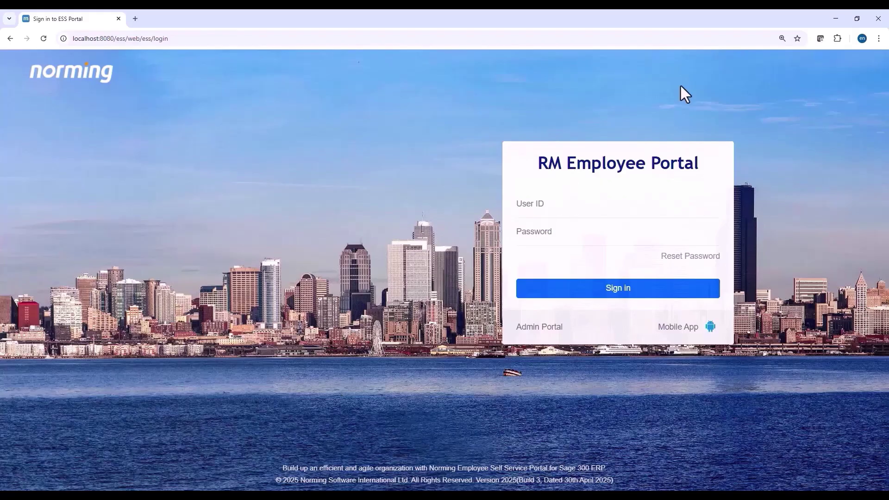
Sign in with the requester's User ID and open Procure to Pay's Purchase Requisition list
{"action": "type", "text": "ester"}
{"action": "left_click", "coordinate": [564, 294]}
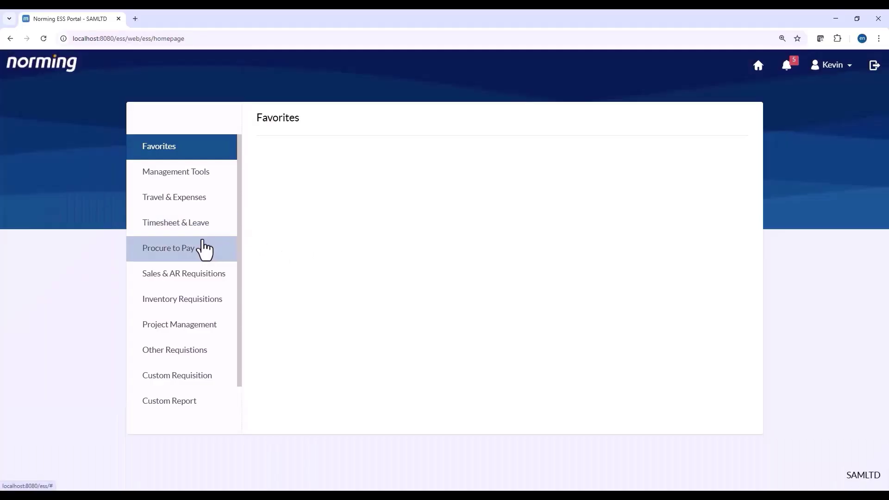
{"action": "left_click", "coordinate": [204, 250]}
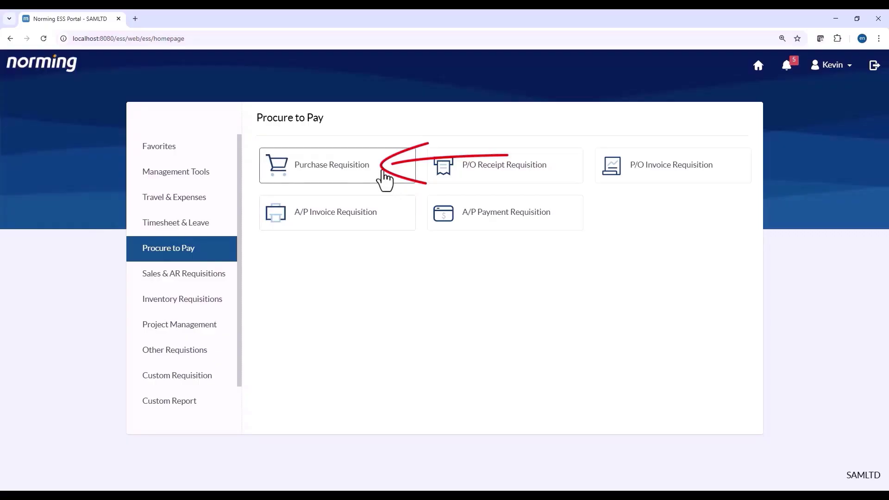
{"action": "left_click", "coordinate": [384, 172]}
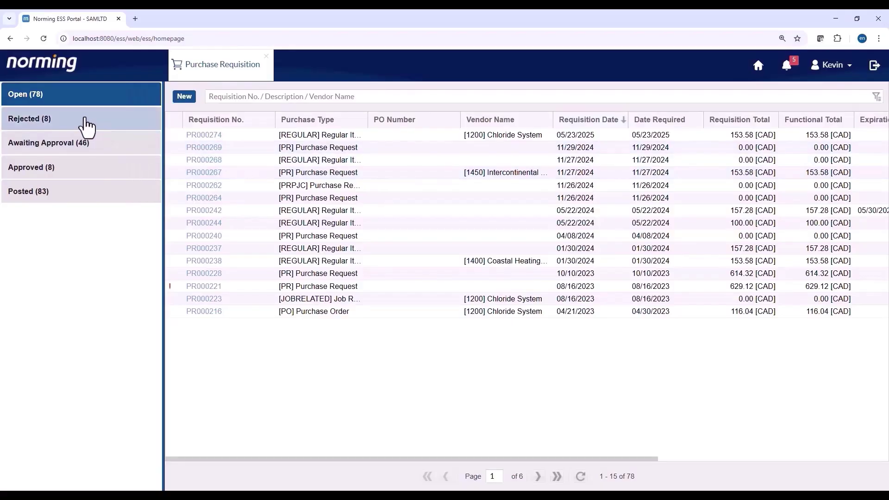
Start a new requisition as Purchase Request Job Related and browse line 1's contract codes
{"action": "left_click", "coordinate": [181, 102]}
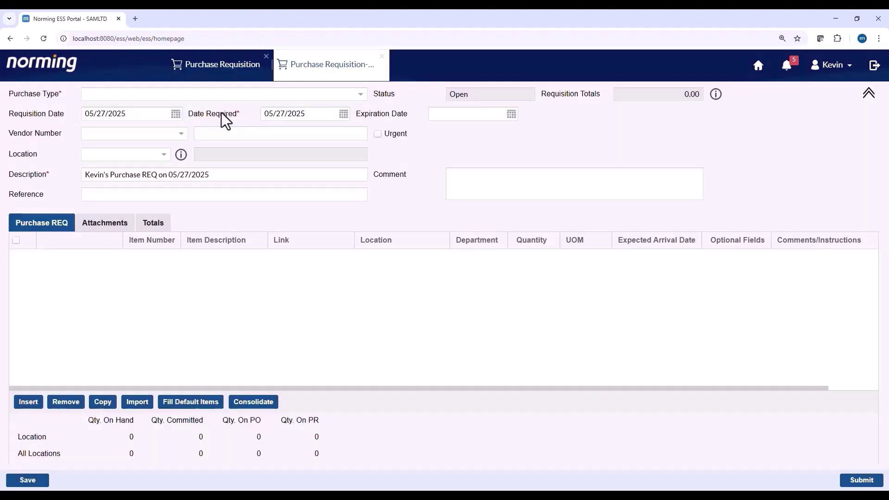
{"action": "left_click", "coordinate": [194, 96]}
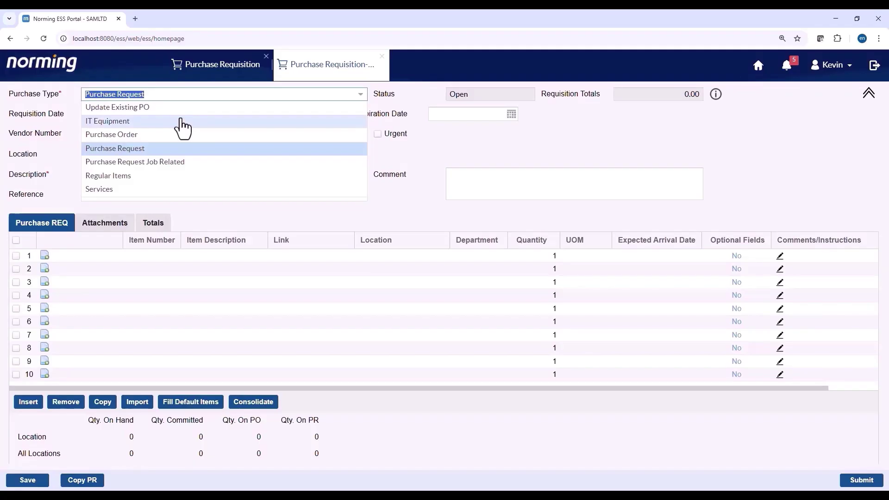
{"action": "left_click", "coordinate": [175, 161]}
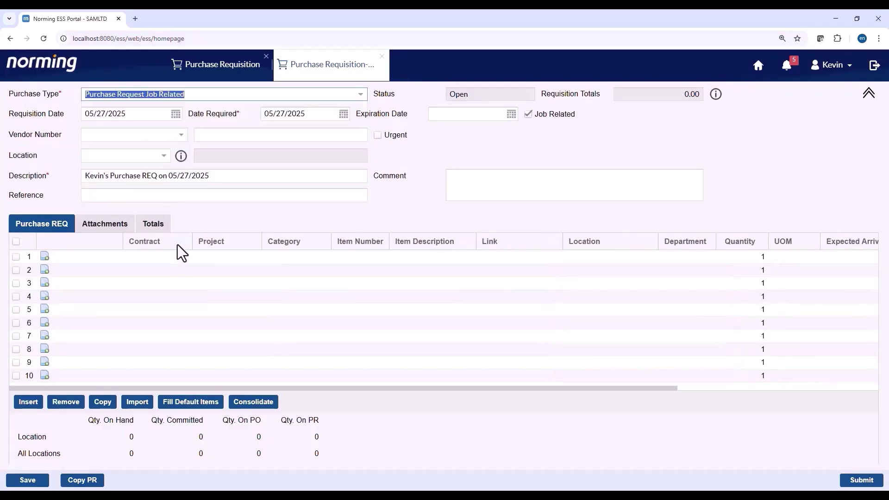
{"action": "left_click", "coordinate": [182, 268]}
{"action": "left_click", "coordinate": [184, 260]}
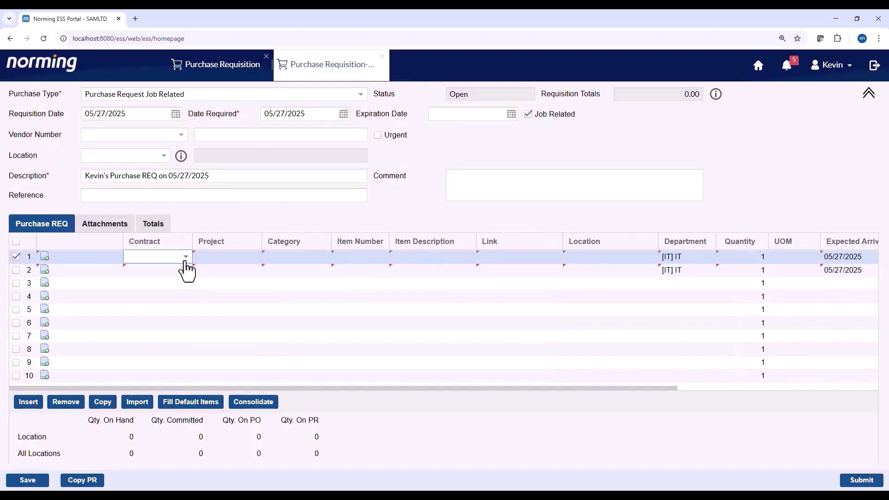
{"action": "left_click", "coordinate": [186, 260]}
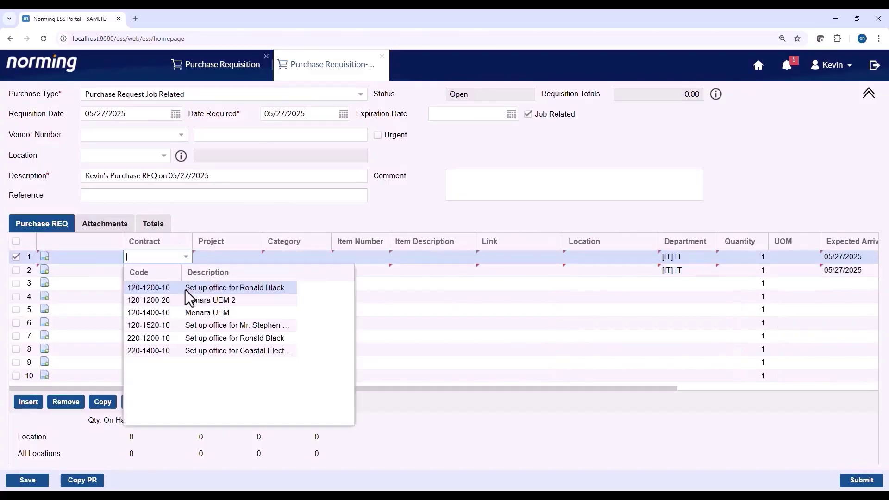
{"action": "left_click", "coordinate": [238, 212]}
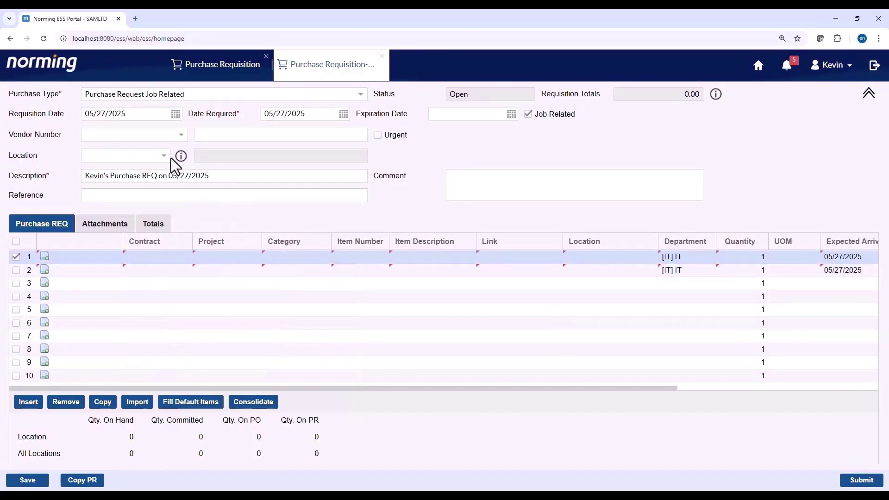
Switch the purchase type to IT Equipment and preview its items
{"action": "left_click", "coordinate": [160, 96]}
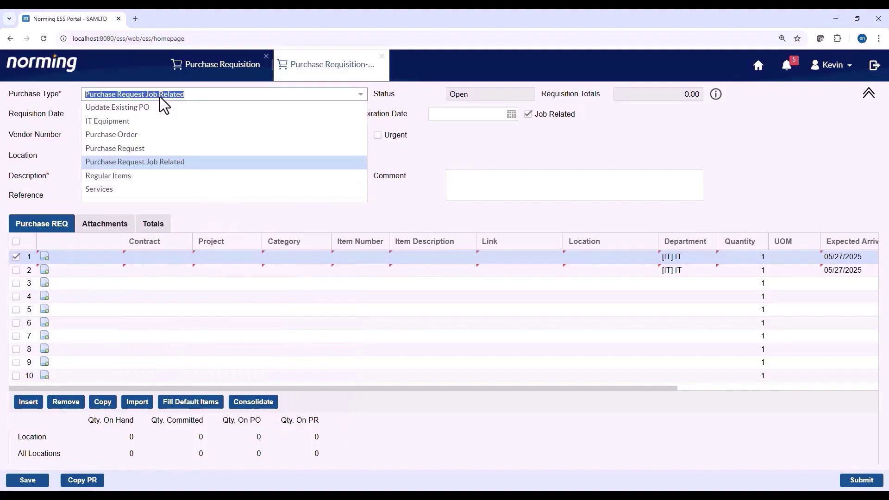
{"action": "left_click", "coordinate": [159, 123]}
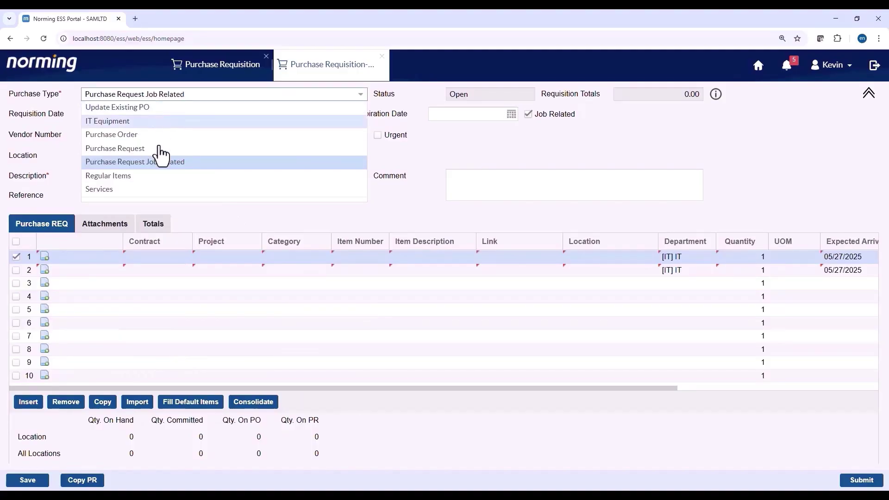
{"action": "left_click", "coordinate": [176, 260]}
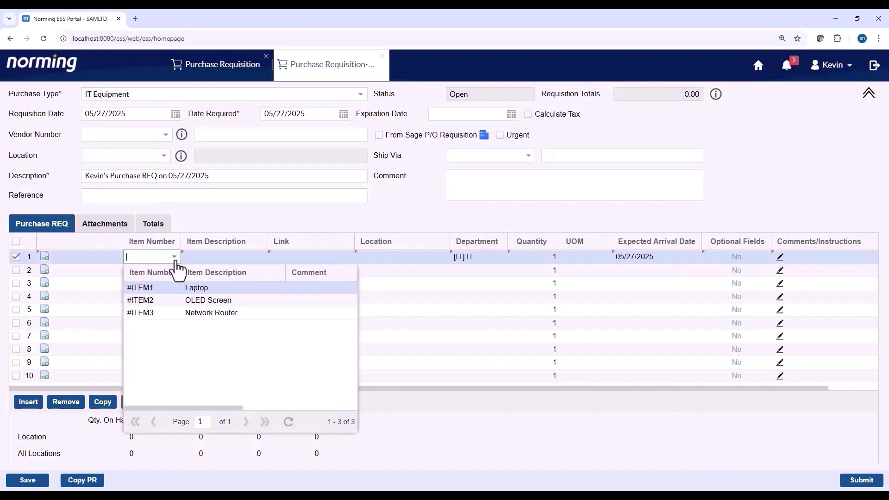
{"action": "left_click", "coordinate": [246, 221]}
Try the Services type and its items, then settle on Regular Items
{"action": "left_click", "coordinate": [193, 92]}
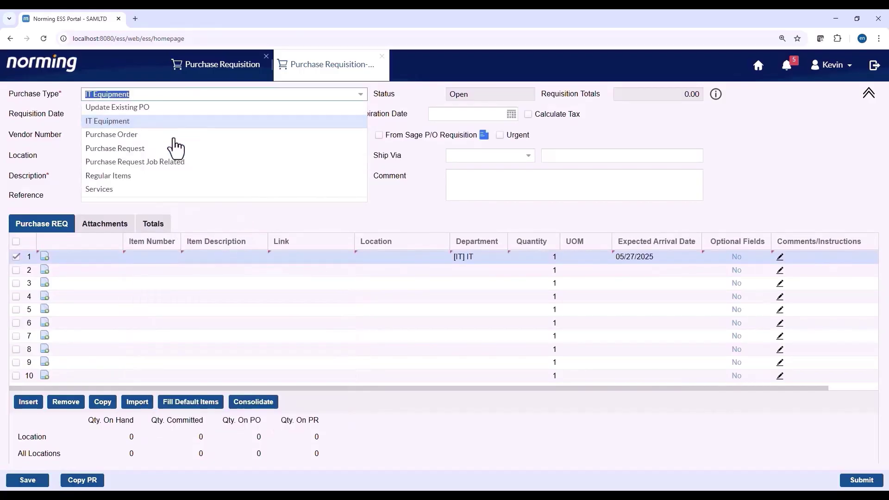
{"action": "left_click", "coordinate": [176, 260]}
{"action": "left_click", "coordinate": [174, 261]}
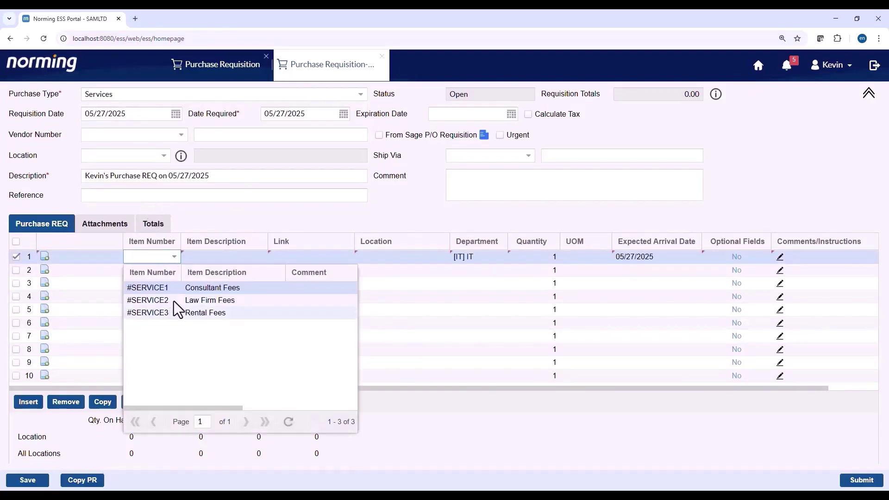
{"action": "left_click", "coordinate": [218, 222]}
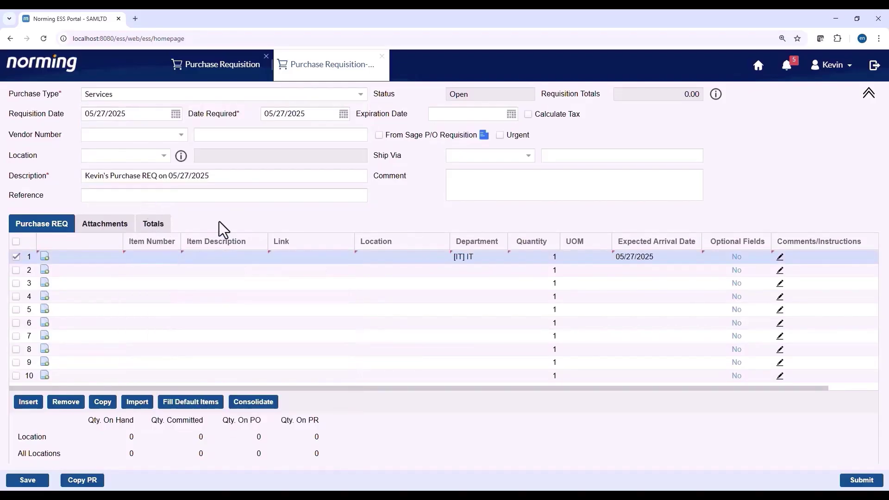
{"action": "left_click", "coordinate": [227, 92]}
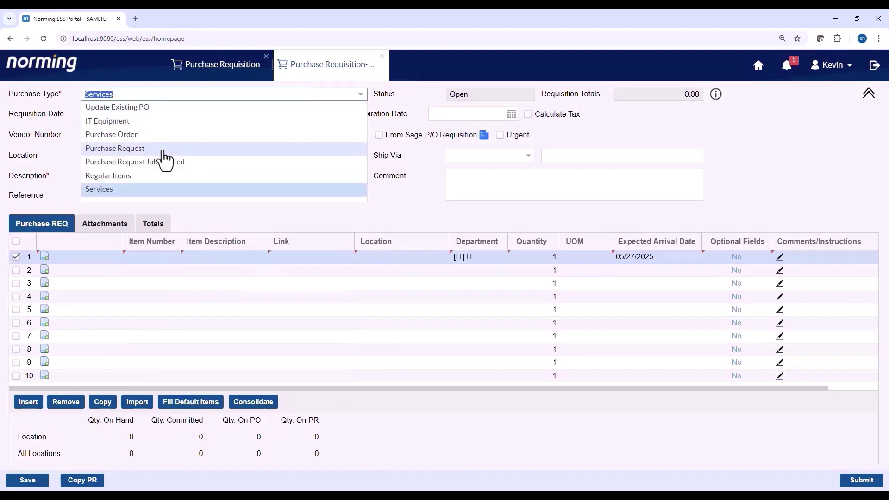
{"action": "left_click", "coordinate": [157, 176]}
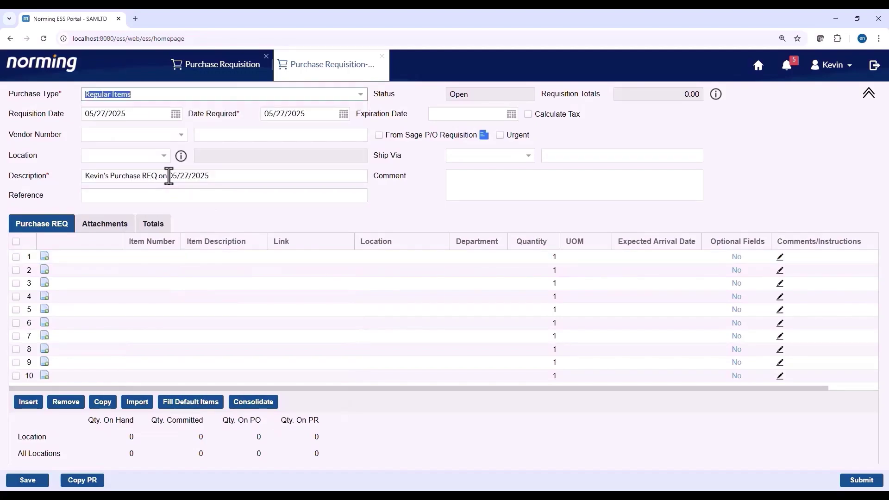
Set the expiration date to 05/31/2025 and the comment 'For new office'
{"action": "left_click", "coordinate": [177, 259]}
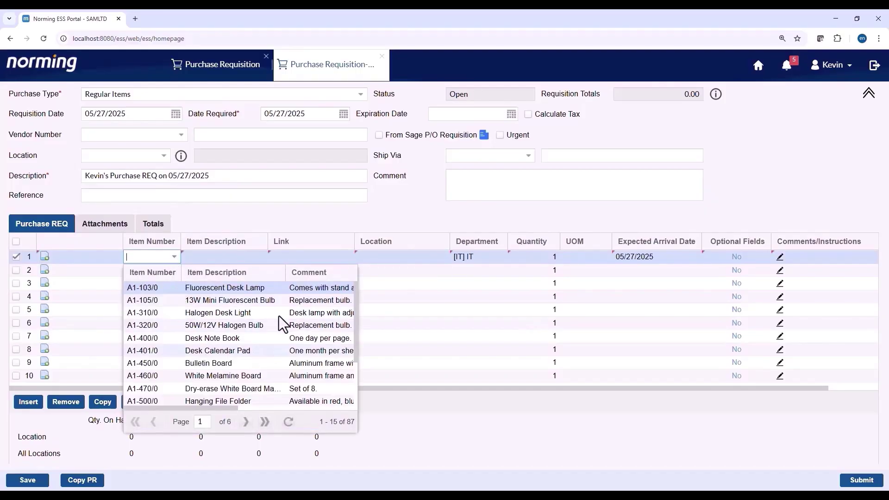
{"action": "left_click", "coordinate": [282, 211]}
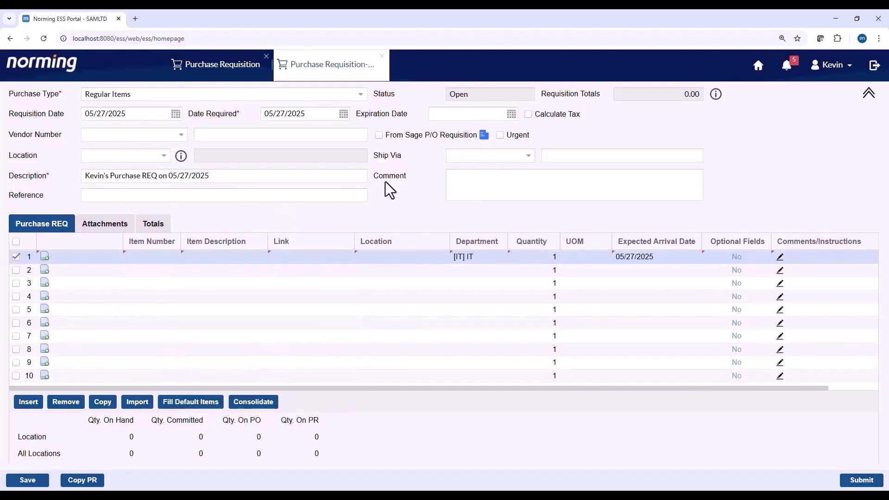
{"action": "left_click", "coordinate": [512, 115]}
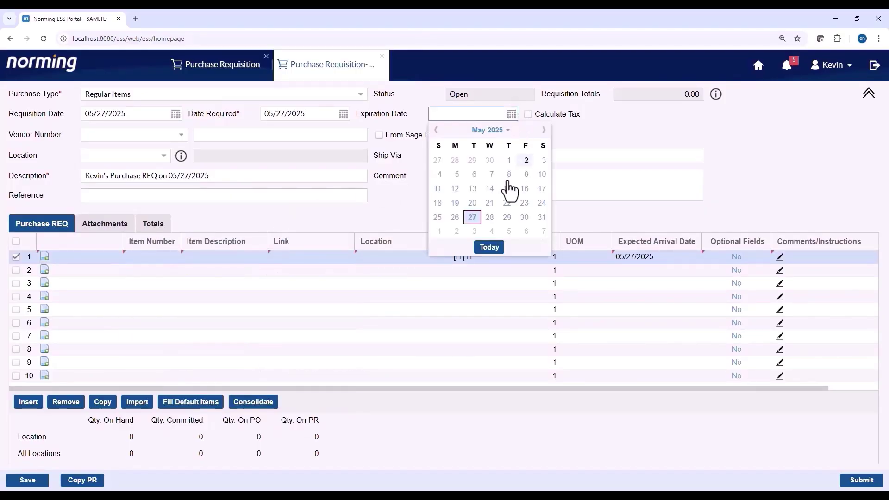
{"action": "left_click", "coordinate": [536, 220]}
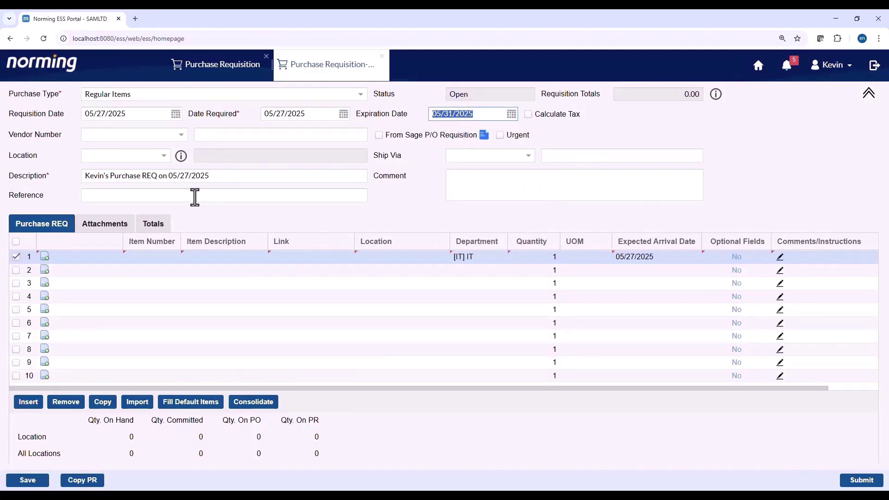
{"action": "left_click", "coordinate": [462, 188]}
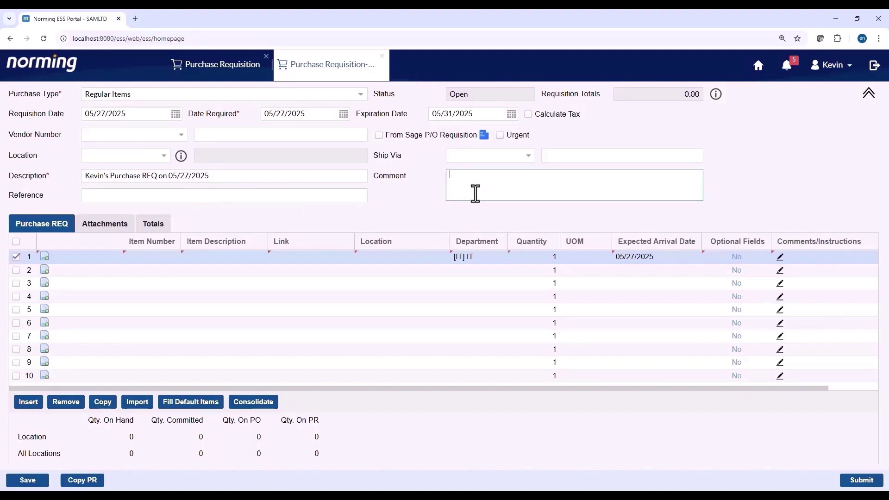
{"action": "type", "text": "For new office"}
Set line 1 to item #IT with the description 'New Server'
{"action": "left_click", "coordinate": [175, 258]}
{"action": "left_click", "coordinate": [174, 256]}
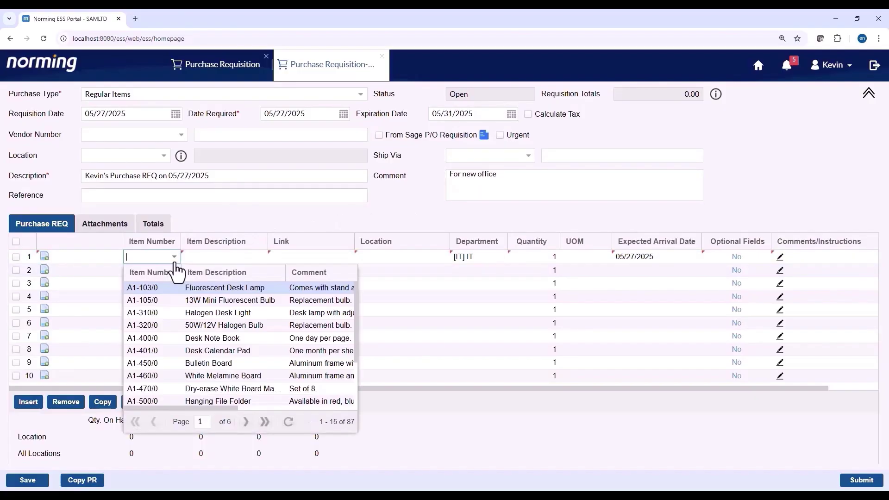
{"action": "type", "text": "it"}
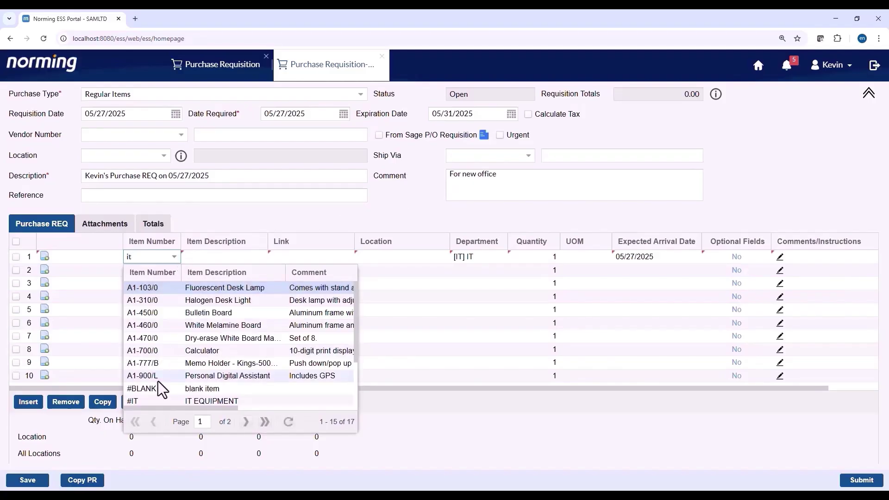
{"action": "left_click", "coordinate": [148, 400]}
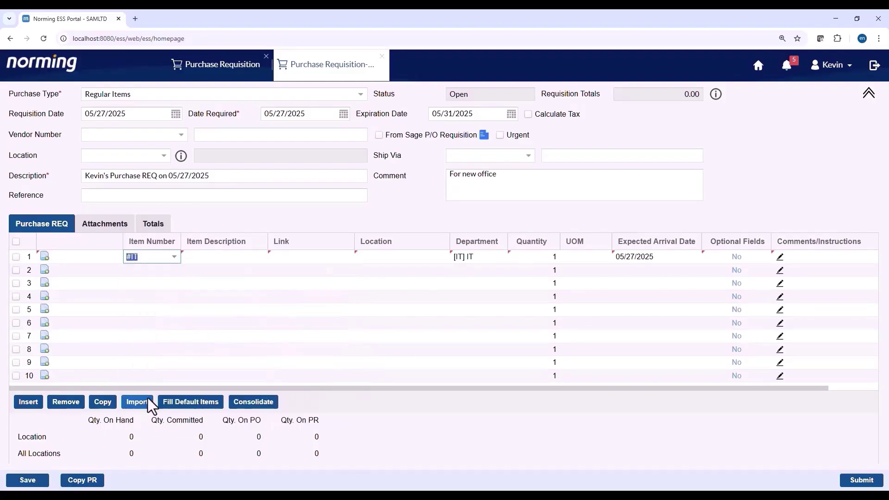
{"action": "left_click", "coordinate": [232, 256]}
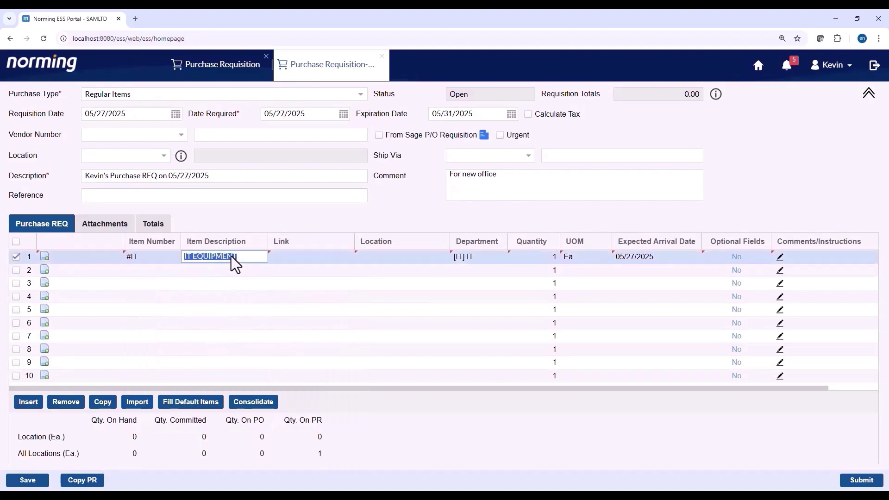
{"action": "left_click", "coordinate": [233, 256]}
{"action": "double_click", "coordinate": [248, 263]}
{"action": "key", "text": "BackSpace"}
{"action": "key", "text": "BackSpace"}
{"action": "key", "text": "BackSpace"}
{"action": "key", "text": "BackSpace"}
{"action": "type", "text": "New Server"}
Copy the Amazon HPE MicroServer Gen11 page URL and return to the requisition
{"action": "left_click", "coordinate": [279, 243]}
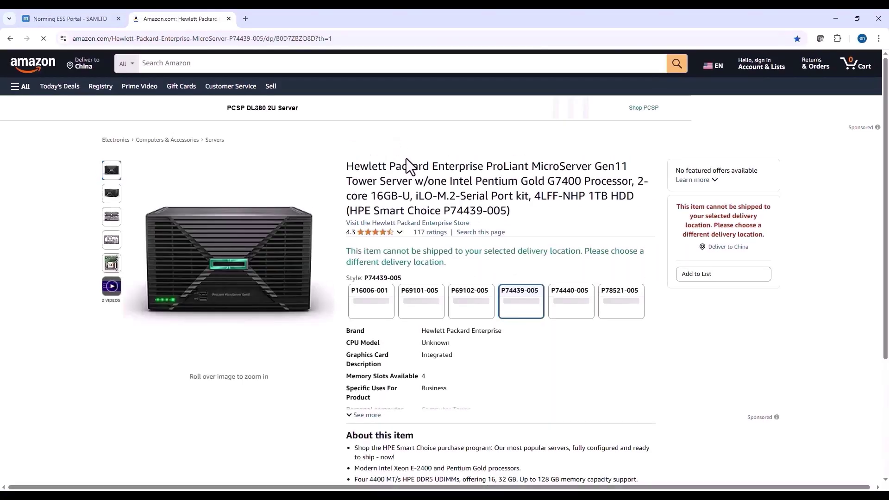
{"action": "left_click", "coordinate": [409, 40]}
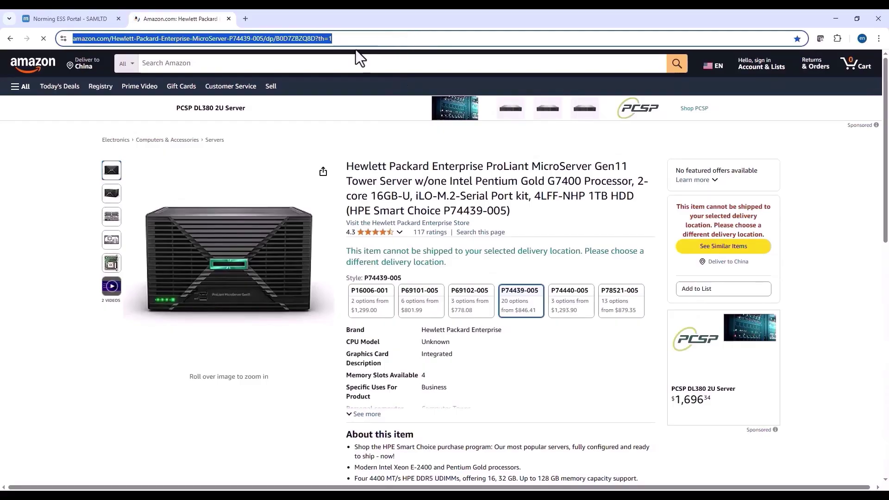
{"action": "left_click", "coordinate": [63, 19]}
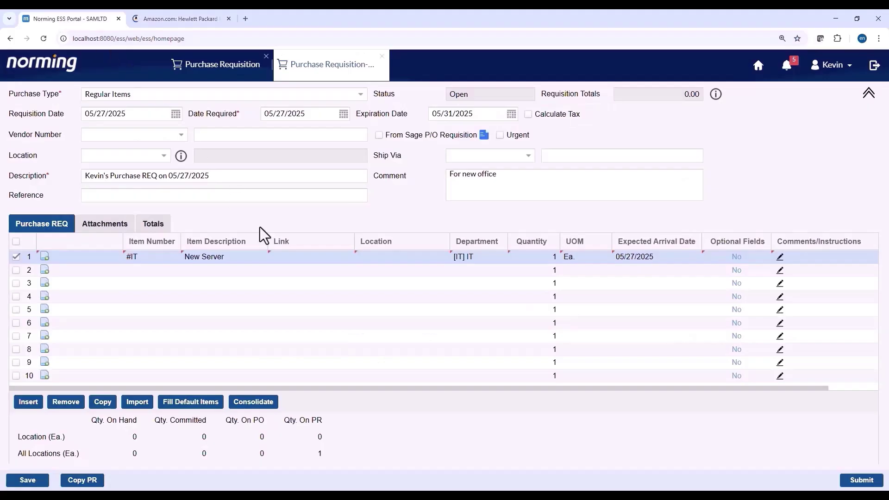
Paste the Amazon link into line 1 and add optional field COLOR set to Black
{"action": "left_click", "coordinate": [285, 259]}
{"action": "key", "text": "ctrl+v"}
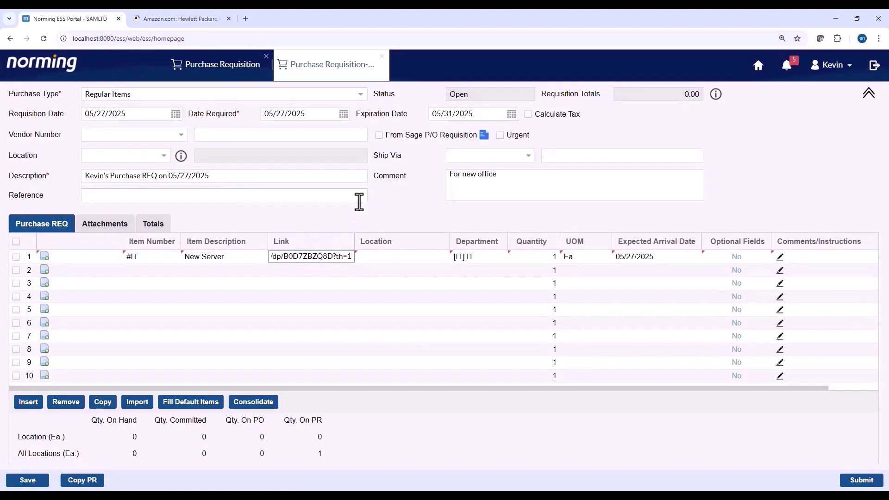
{"action": "left_click", "coordinate": [353, 210]}
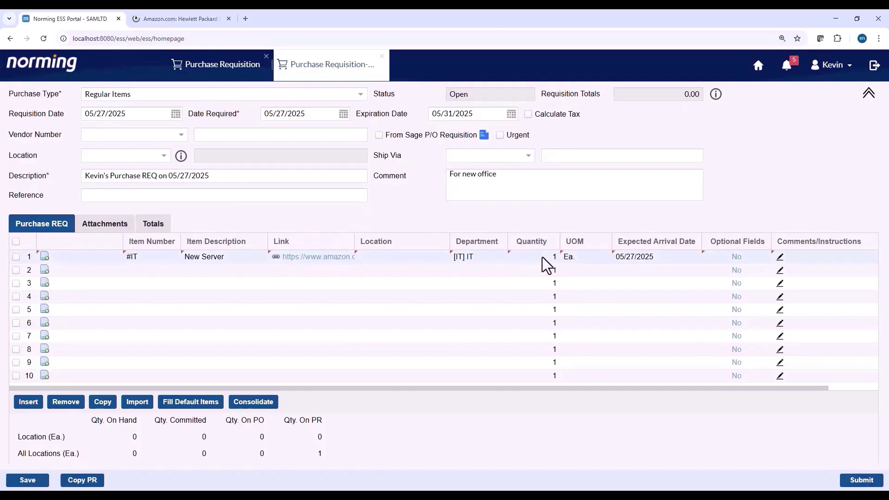
{"action": "left_click", "coordinate": [736, 258]}
{"action": "left_click", "coordinate": [412, 374]}
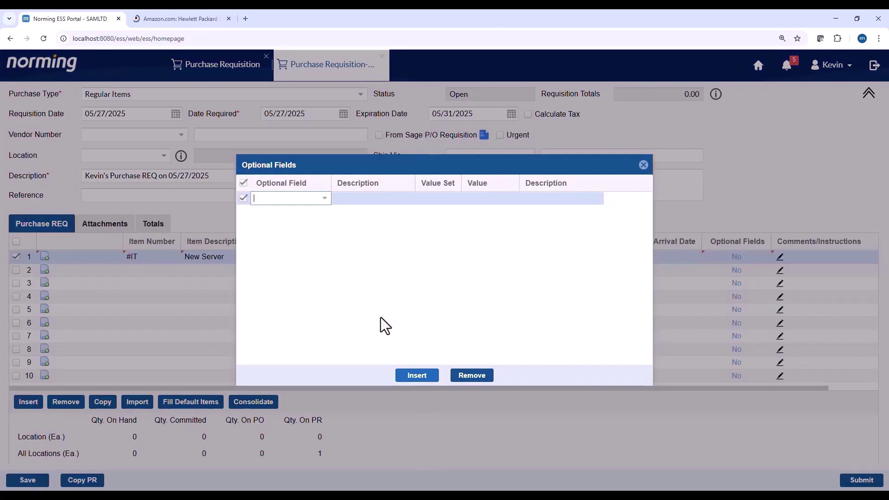
{"action": "left_click", "coordinate": [326, 200]}
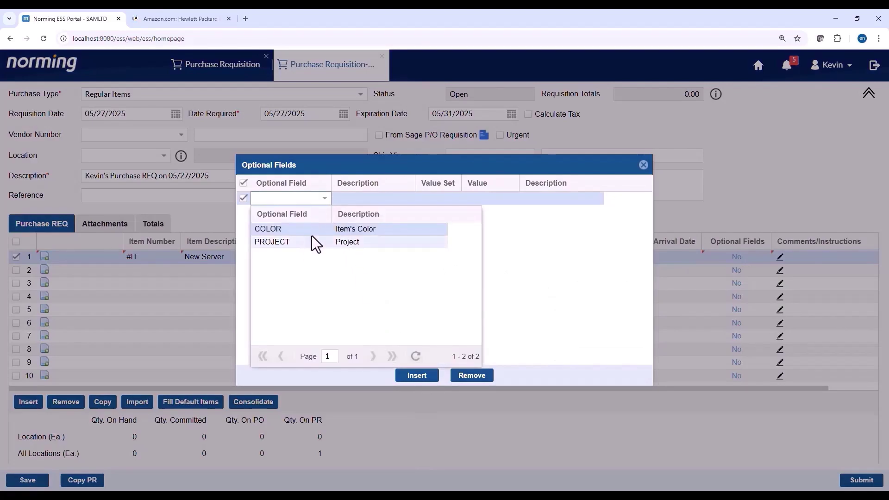
{"action": "left_click", "coordinate": [343, 229]}
{"action": "left_click", "coordinate": [516, 198]}
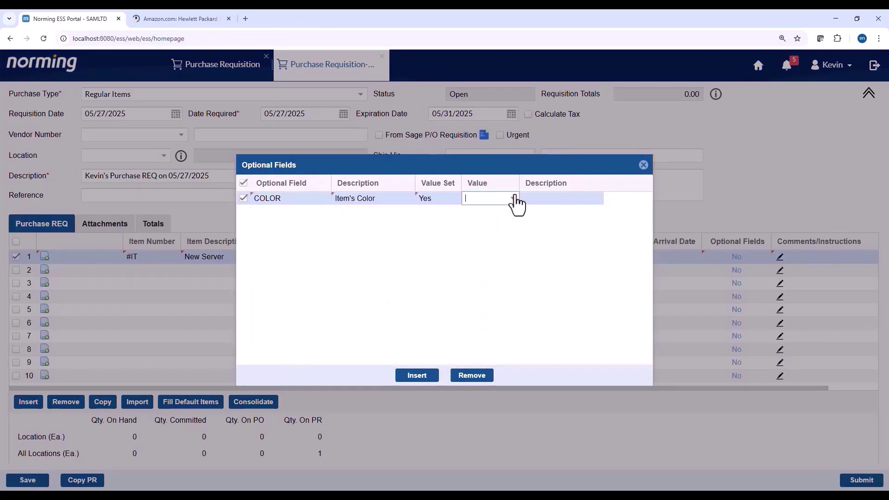
{"action": "left_click", "coordinate": [514, 198]}
{"action": "left_click", "coordinate": [497, 233]}
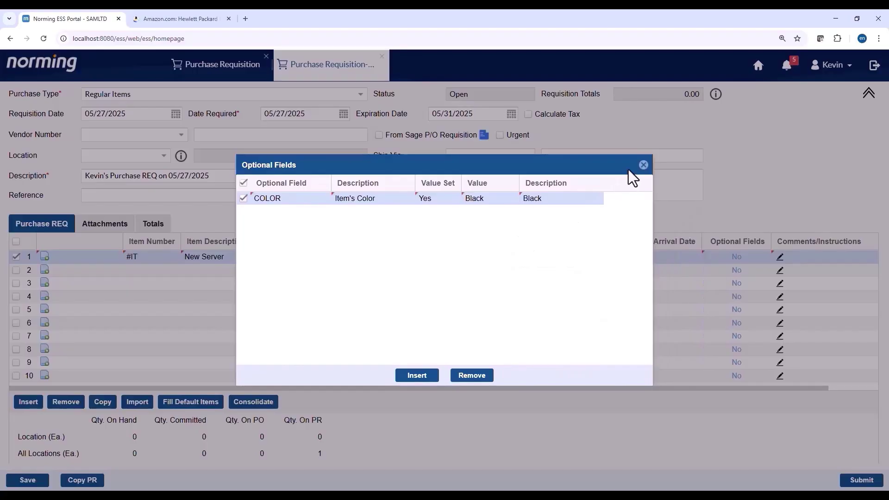
{"action": "left_click", "coordinate": [644, 166]}
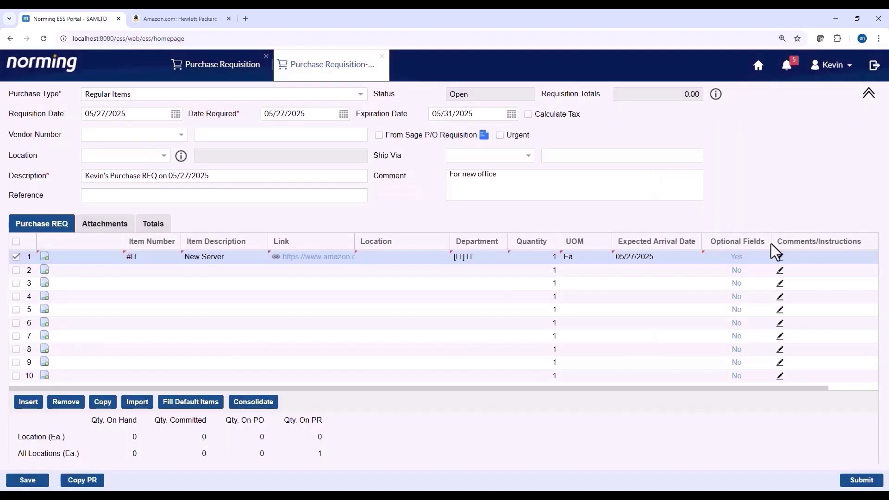
Add line 1 comments '16 G RAM' and '1 T SSD'
{"action": "left_click", "coordinate": [780, 257]}
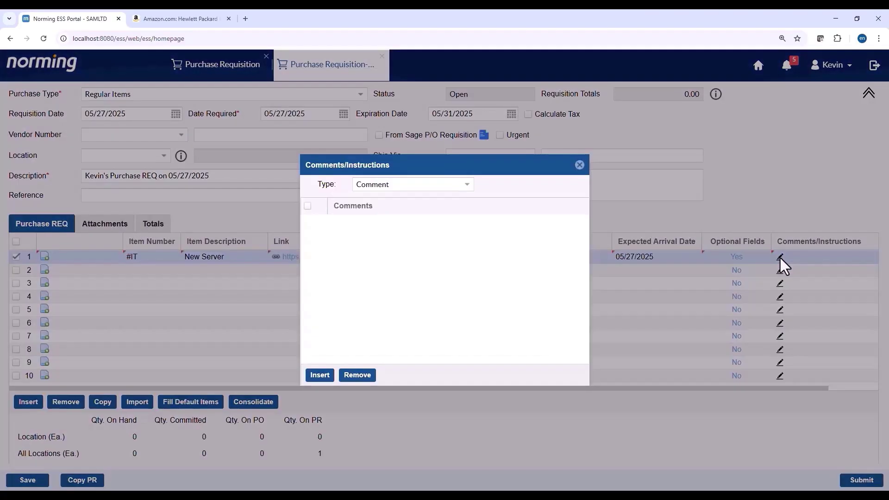
{"action": "left_click", "coordinate": [326, 378]}
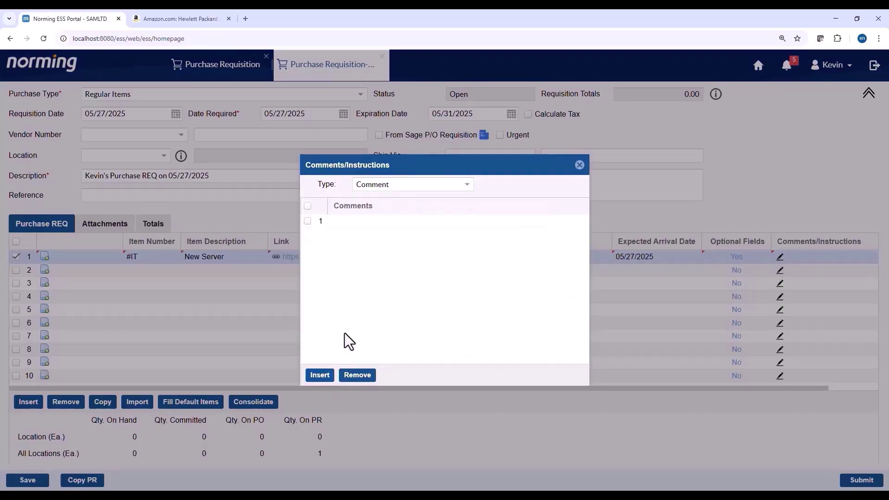
{"action": "left_click", "coordinate": [402, 227]}
{"action": "type", "text": "16 G RAM"}
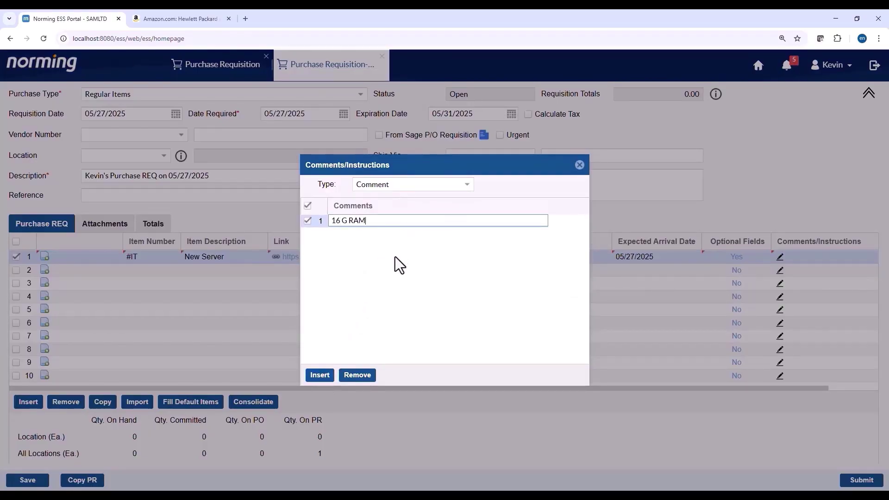
{"action": "key", "text": "Return"}
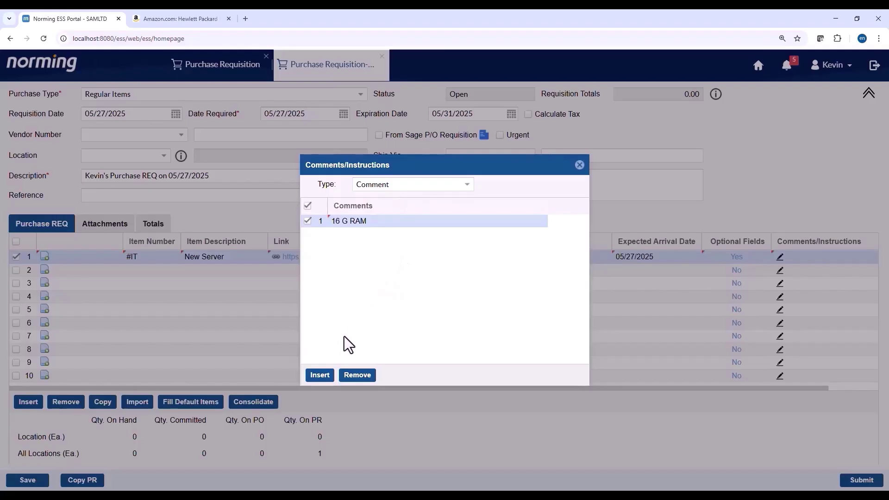
{"action": "left_click", "coordinate": [319, 383]}
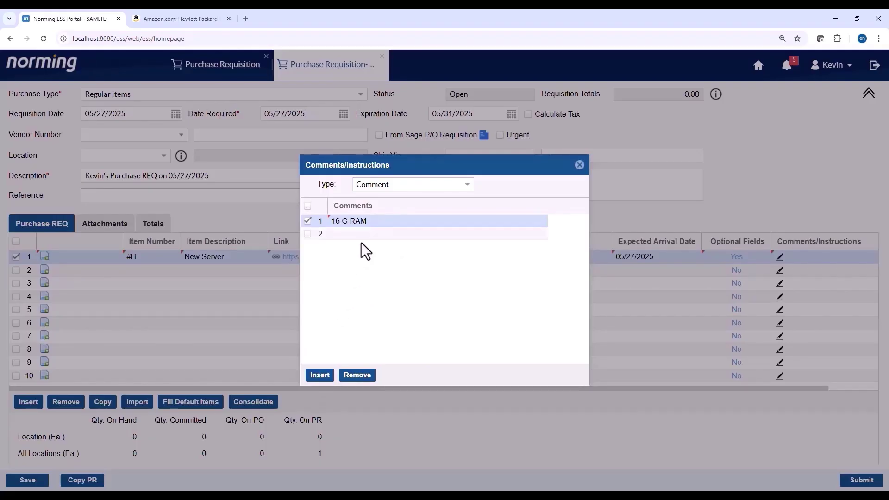
{"action": "left_click", "coordinate": [369, 238]}
{"action": "type", "text": "1 T SSD"}
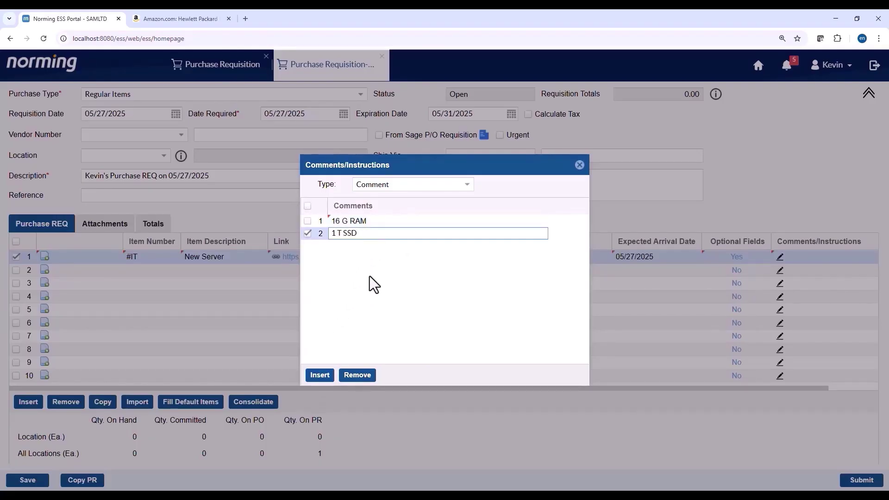
{"action": "key", "text": "Return"}
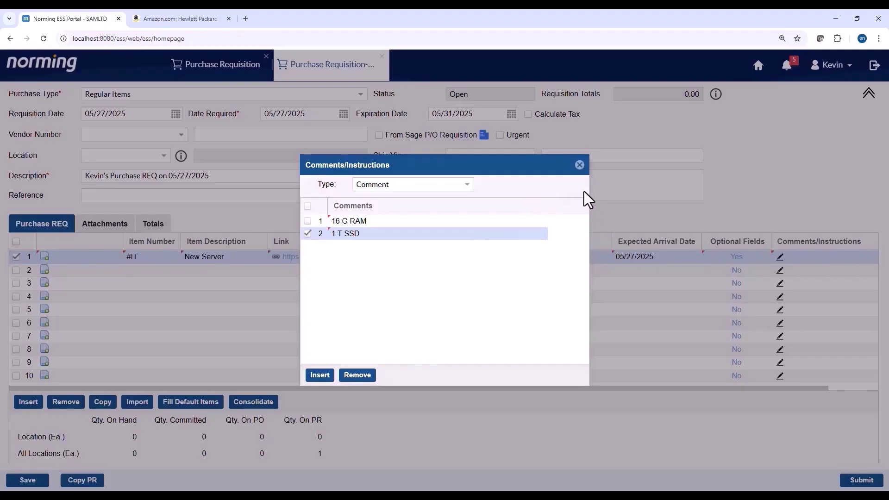
{"action": "left_click", "coordinate": [579, 165]}
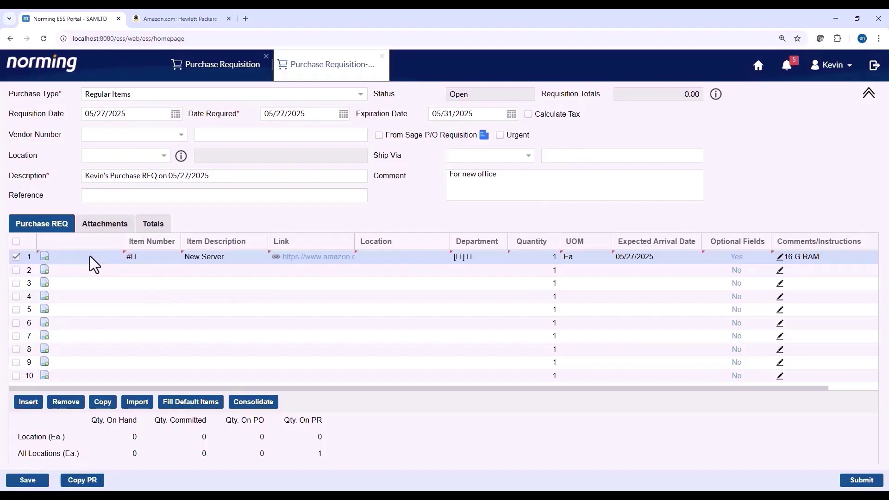
Save the requisition and attach HP Server.png to the New Server line
{"action": "left_click", "coordinate": [45, 257]}
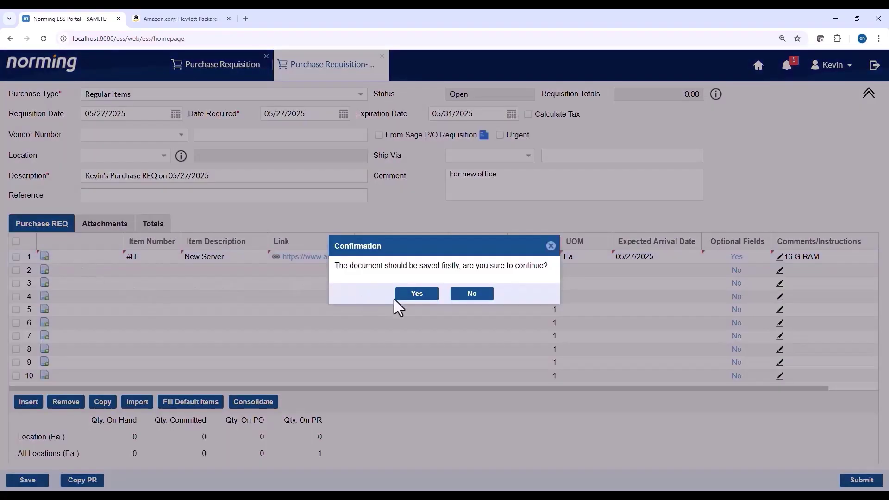
{"action": "left_click", "coordinate": [418, 295]}
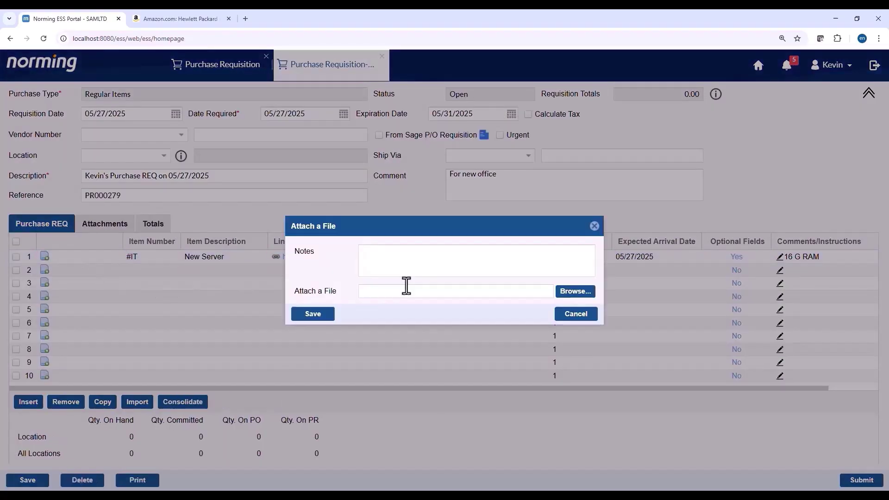
{"action": "left_click", "coordinate": [574, 292]}
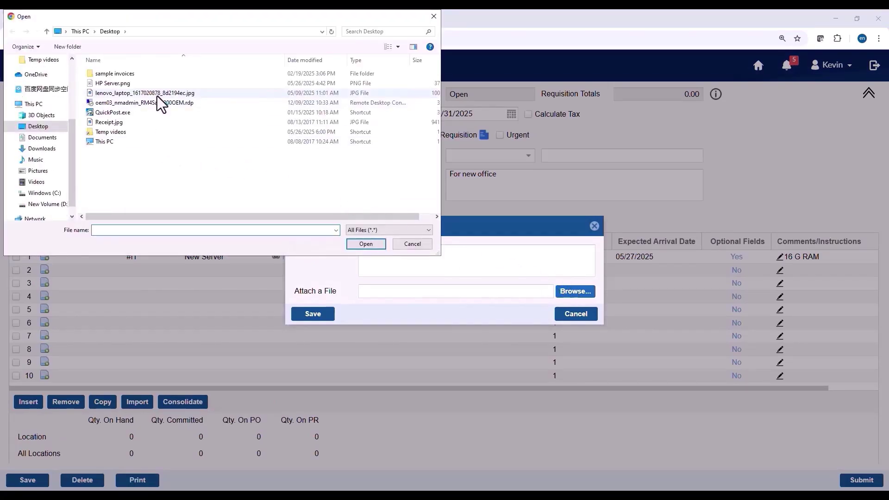
{"action": "double_click", "coordinate": [168, 86]}
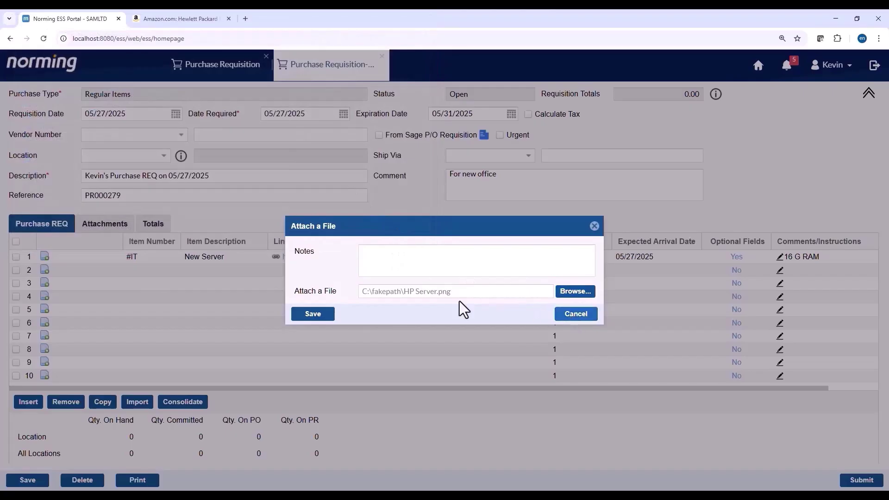
{"action": "left_click", "coordinate": [308, 314]}
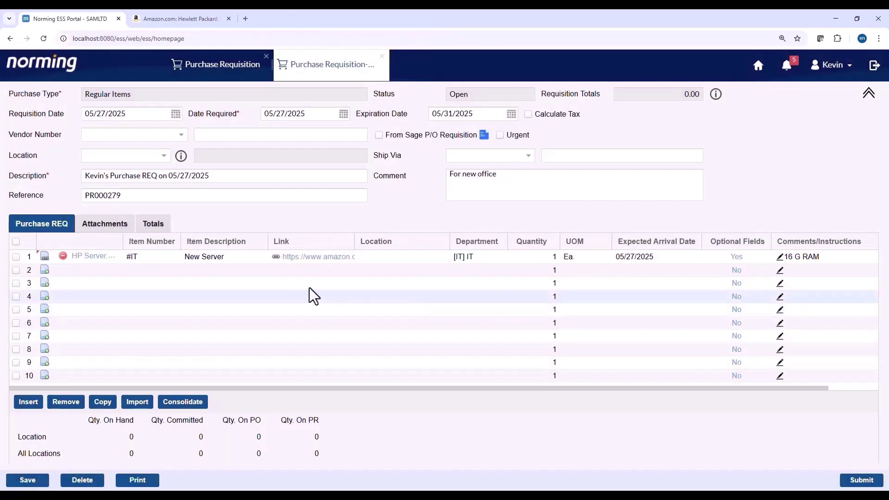
Open HP Server.png from the Attachments list to check it, then return to the item lines
{"action": "left_click", "coordinate": [107, 224]}
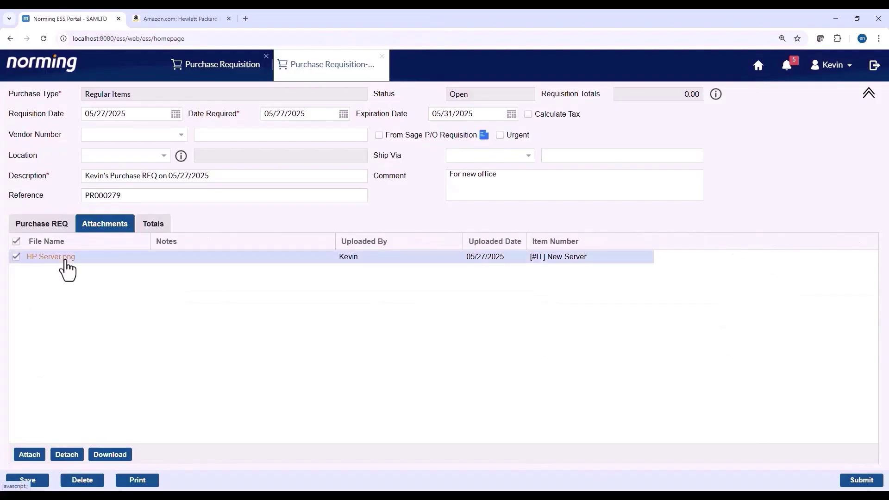
{"action": "left_click", "coordinate": [66, 260]}
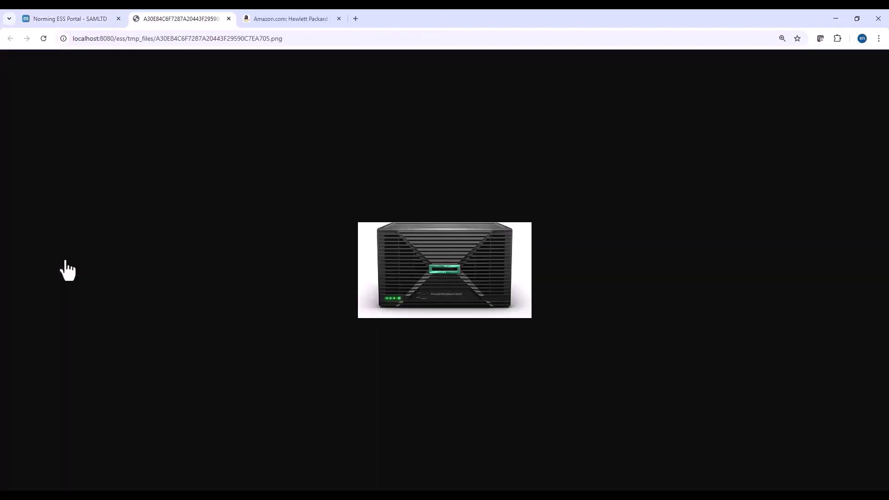
{"action": "left_click", "coordinate": [65, 19]}
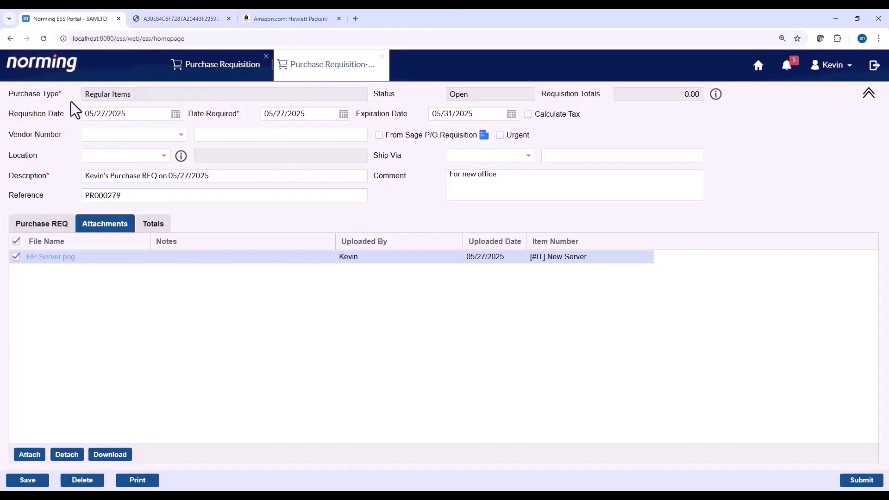
{"action": "left_click", "coordinate": [52, 227]}
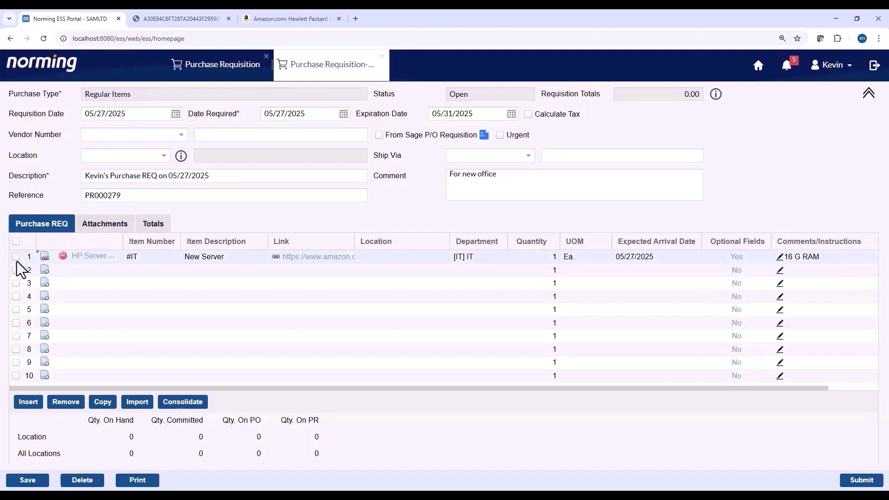
Add line 2 as item #SERVICE1, Consultant Fees
{"action": "left_click", "coordinate": [153, 273]}
{"action": "left_click", "coordinate": [175, 273]}
{"action": "type", "text": "service"}
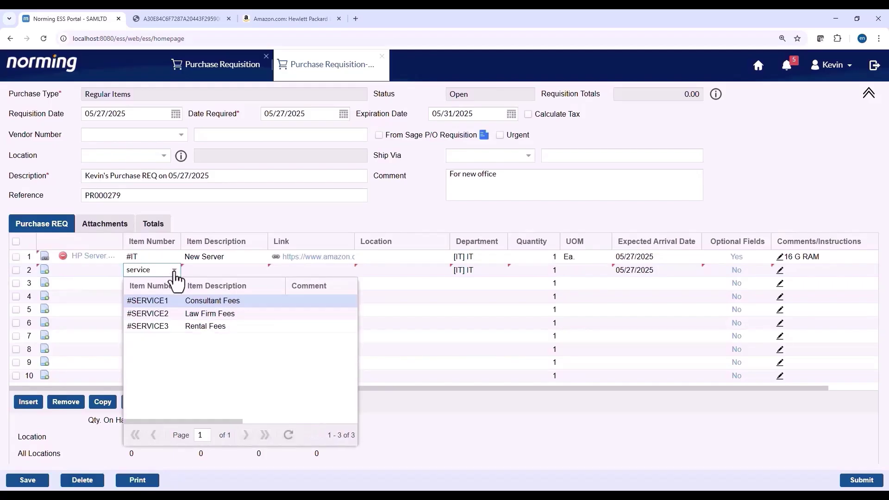
{"action": "left_click", "coordinate": [162, 302]}
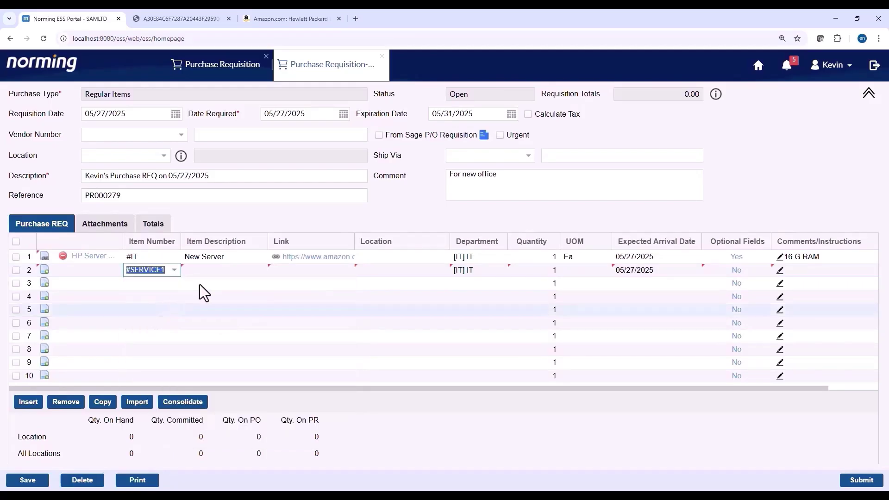
{"action": "left_click", "coordinate": [257, 275]}
{"action": "left_click", "coordinate": [307, 273]}
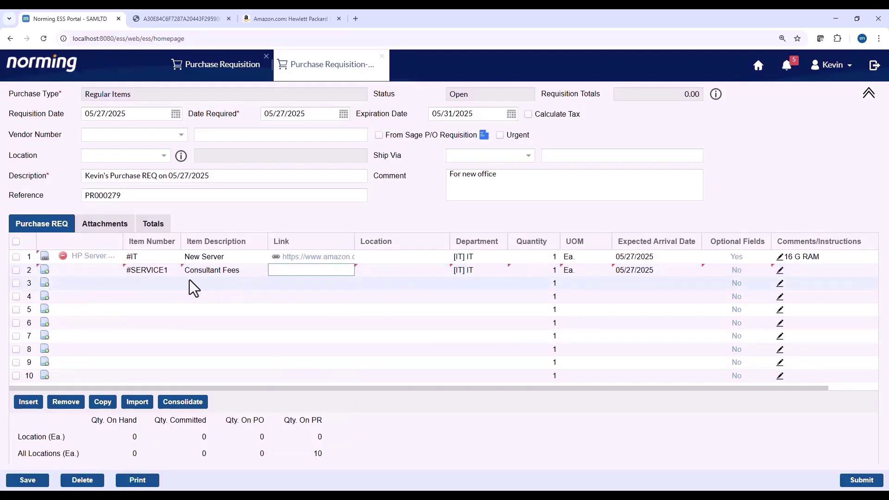
Add line 3 as item A1-103/0, Fluorescent Desk Lamp
{"action": "left_click", "coordinate": [152, 284]}
{"action": "left_click", "coordinate": [174, 284]}
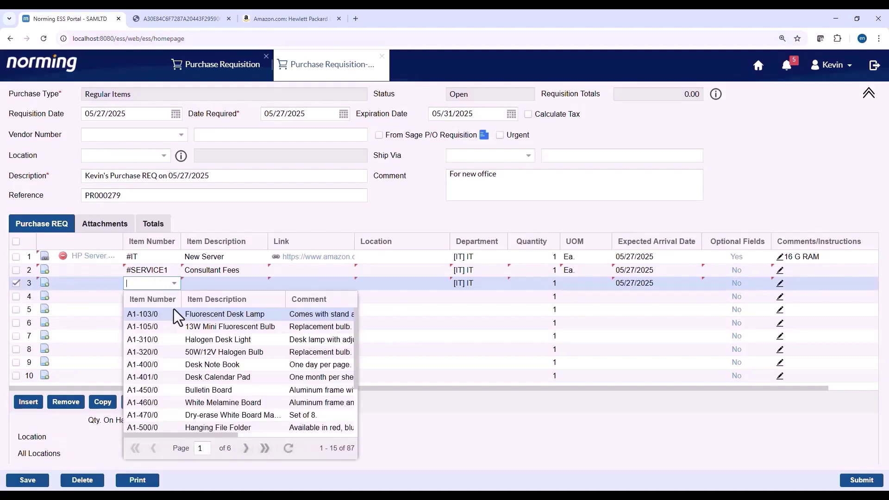
{"action": "left_click", "coordinate": [187, 315]}
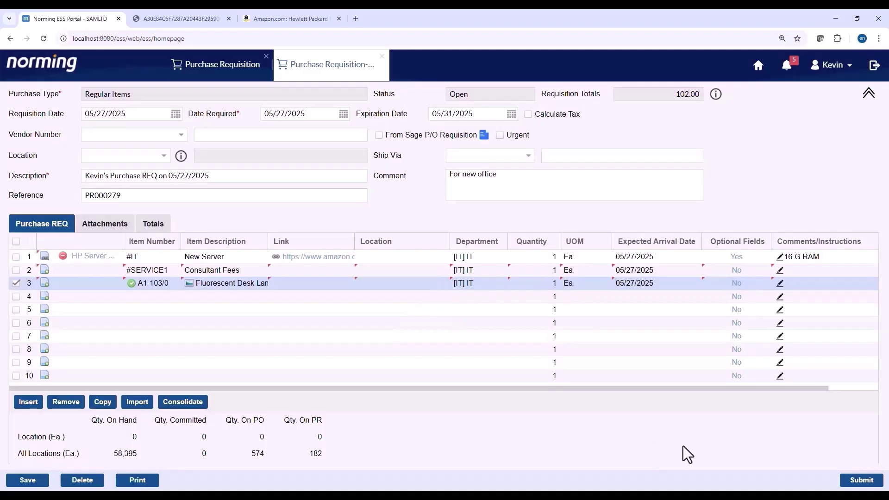
Set the desk lamp line's location to [1] Head Office, then submit PR000279
{"action": "left_click", "coordinate": [863, 481]}
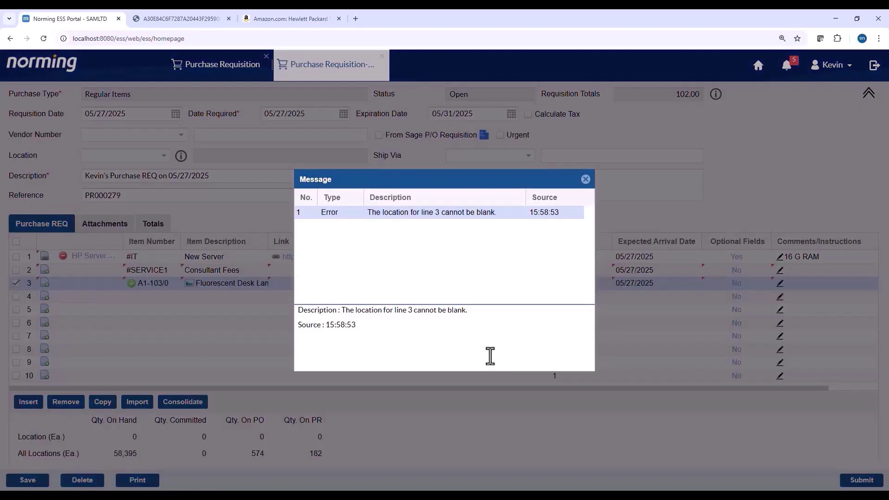
{"action": "left_click", "coordinate": [586, 180]}
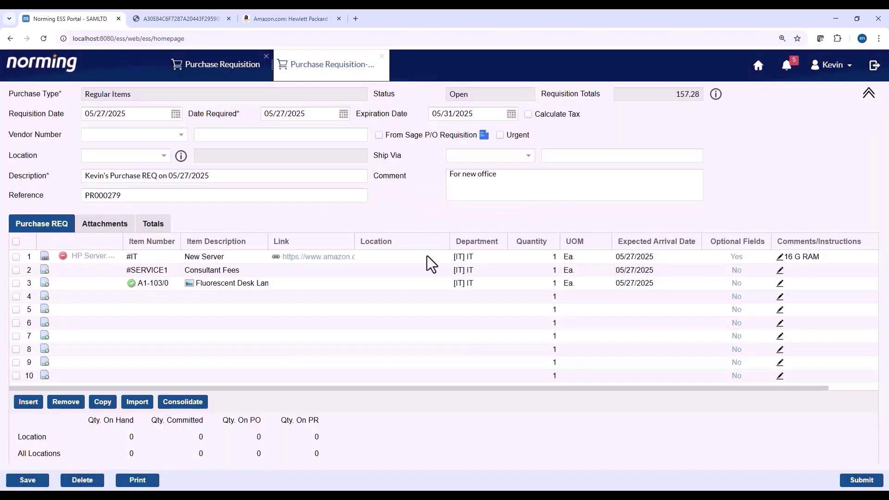
{"action": "left_click", "coordinate": [379, 285]}
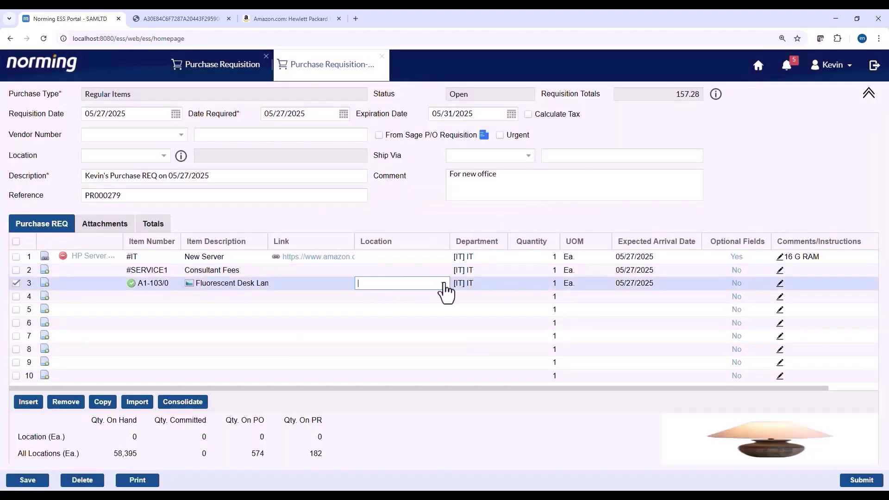
{"action": "left_click", "coordinate": [443, 283]}
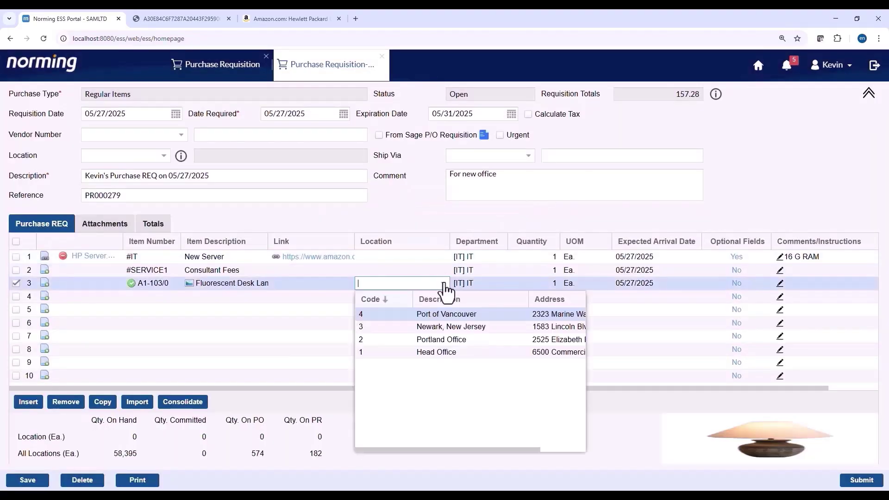
{"action": "left_click", "coordinate": [414, 352]}
{"action": "left_click", "coordinate": [501, 227]}
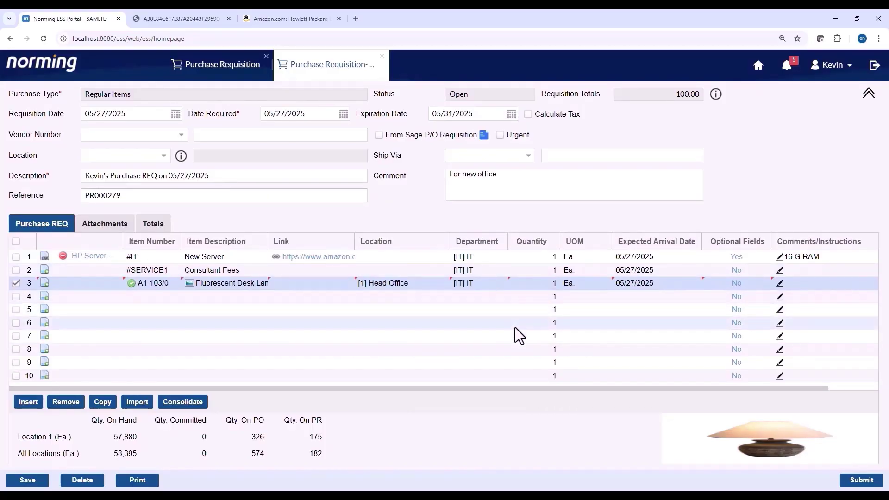
{"action": "left_click", "coordinate": [861, 480]}
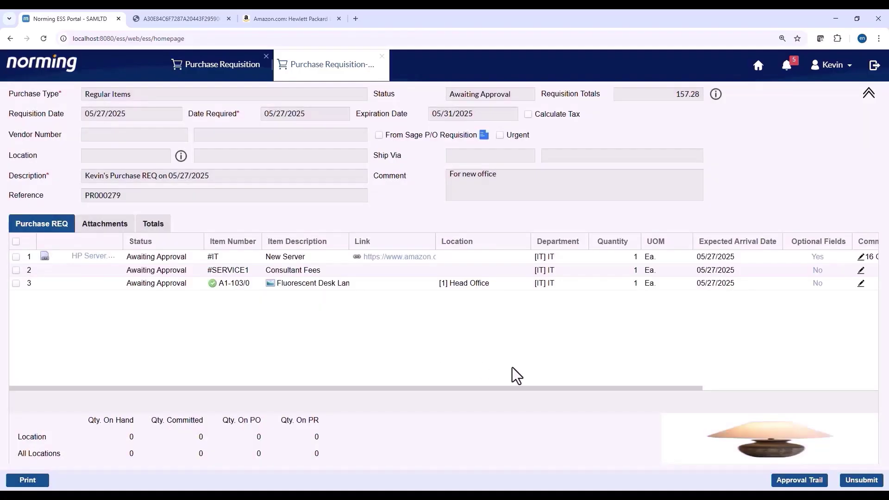
View PR000279's approval trail and its full approval path diagram
{"action": "left_click", "coordinate": [808, 481]}
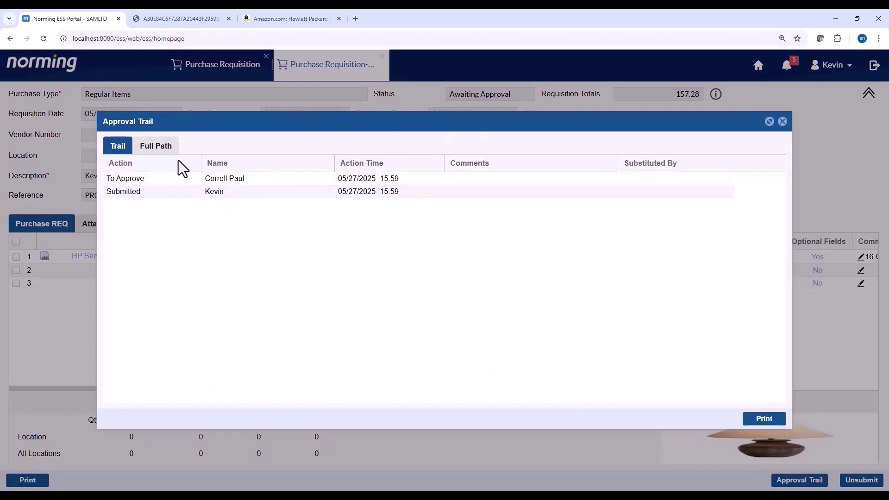
{"action": "left_click", "coordinate": [156, 147]}
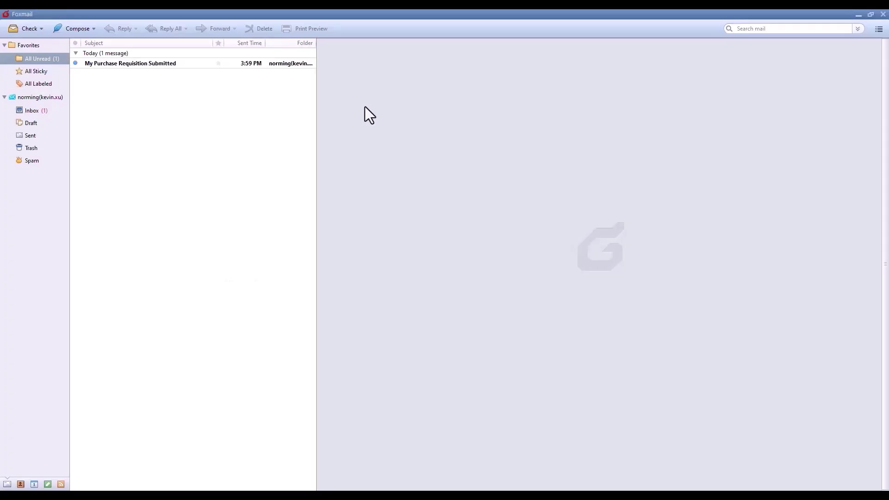
Open the 'My Purchase Requisition Submitted' email from Norming ESS Portal
{"action": "left_click", "coordinate": [262, 65]}
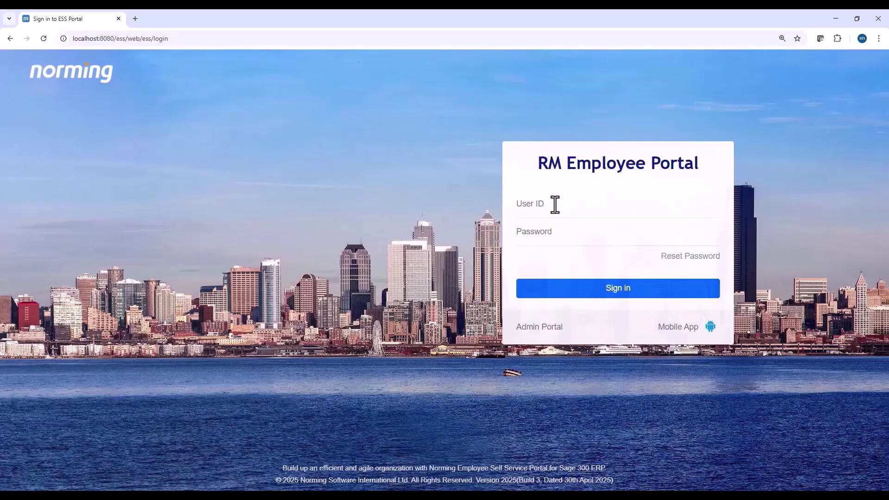
Sign in to the portal with User ID 'supervisor'
{"action": "left_click", "coordinate": [555, 204]}
{"action": "type", "text": "supervisor"}
{"action": "left_click", "coordinate": [560, 291]}
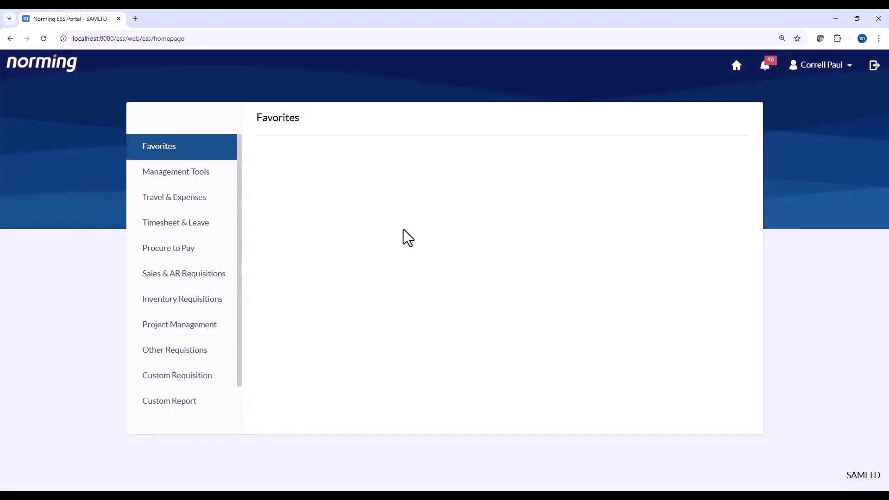
Open PR000279 from the Purchase Requisition section of the To Approve List
{"action": "left_click", "coordinate": [217, 180]}
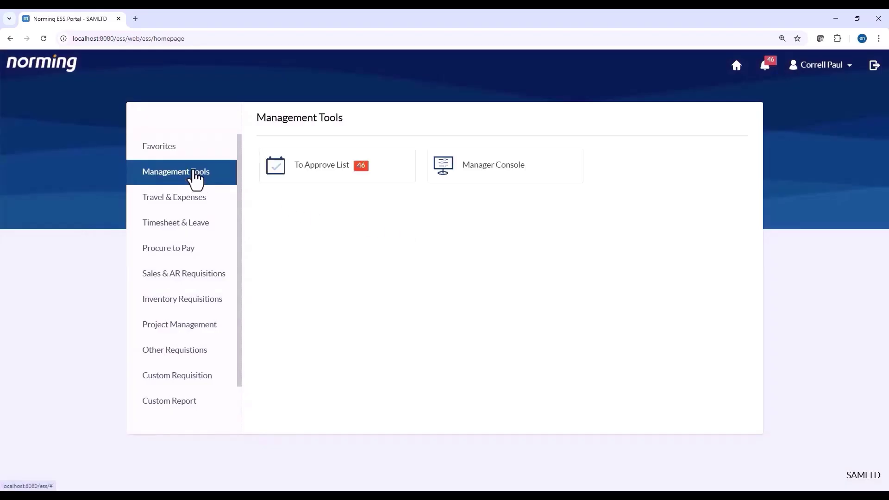
{"action": "left_click", "coordinate": [317, 175]}
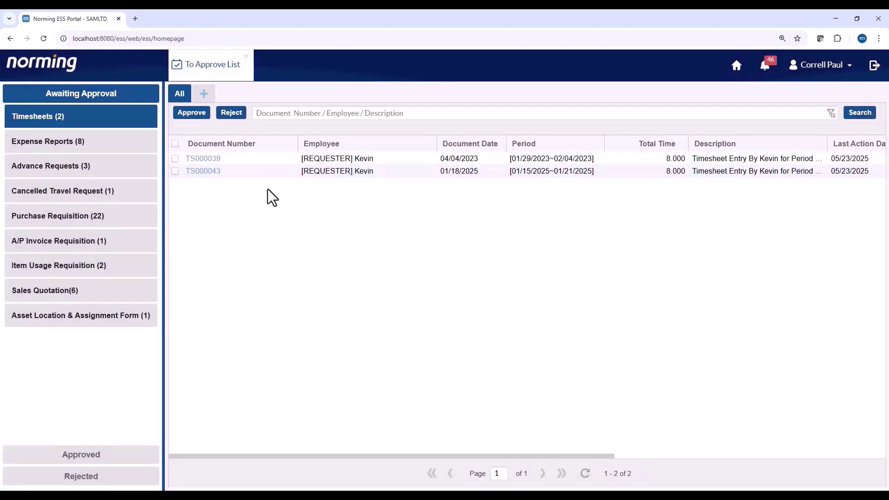
{"action": "left_click", "coordinate": [114, 225]}
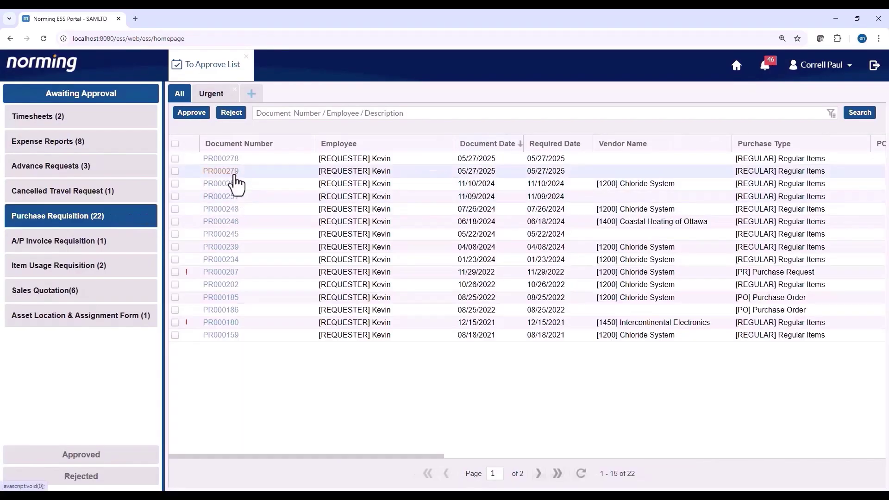
{"action": "left_click", "coordinate": [232, 174]}
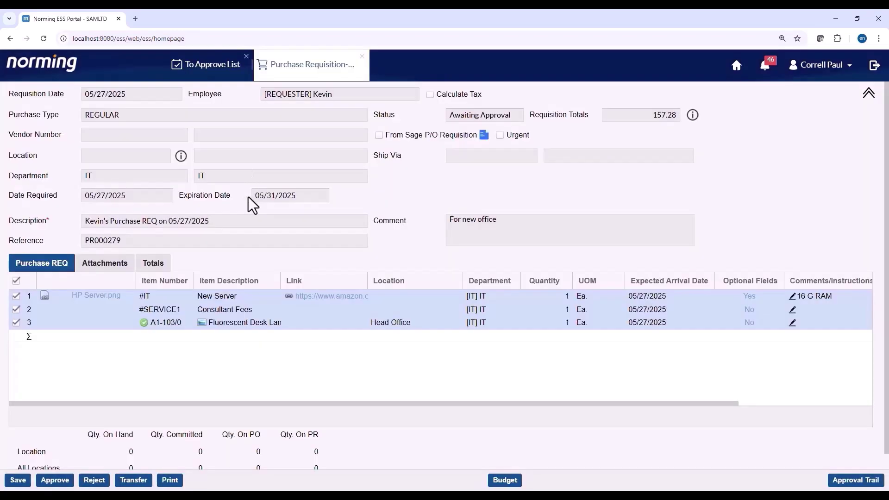
{"action": "left_click_drag", "start_coordinate": [276, 404], "coordinate": [211, 395]}
{"action": "left_click", "coordinate": [505, 480]}
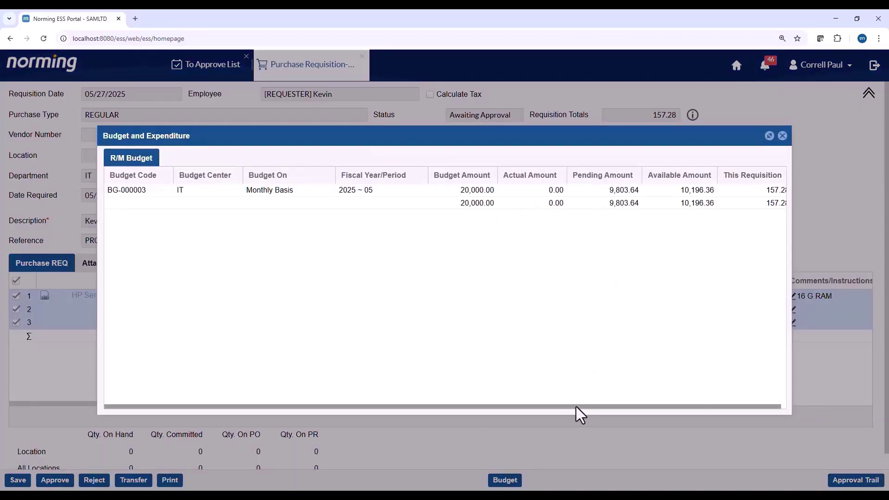
{"action": "left_click_drag", "start_coordinate": [577, 408], "coordinate": [583, 408]}
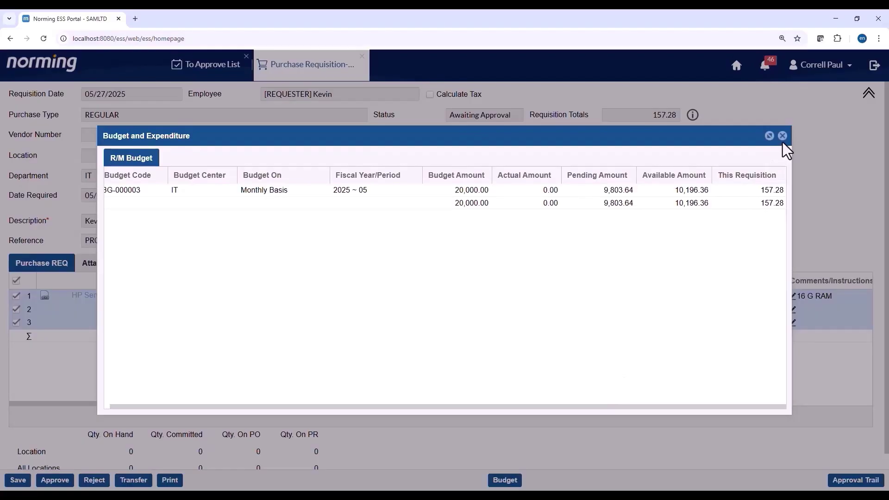
{"action": "left_click", "coordinate": [782, 137]}
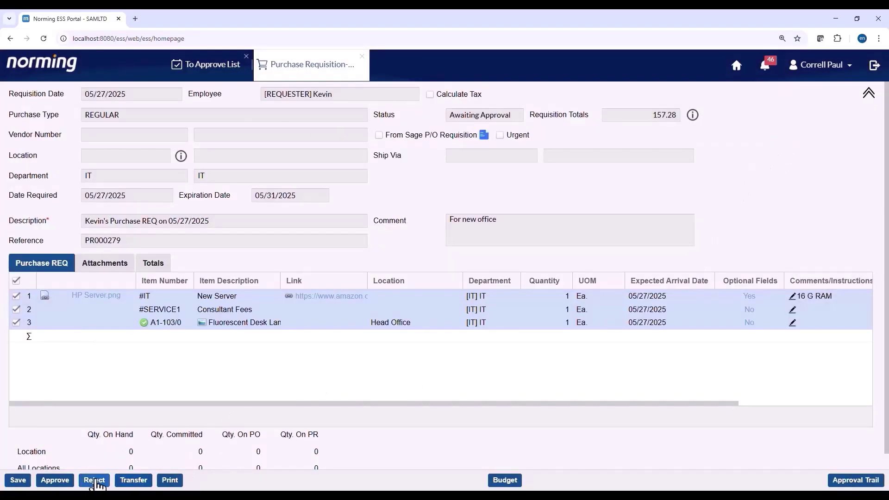
Review who the requisition could be transferred to, then cancel the transfer
{"action": "left_click", "coordinate": [132, 480]}
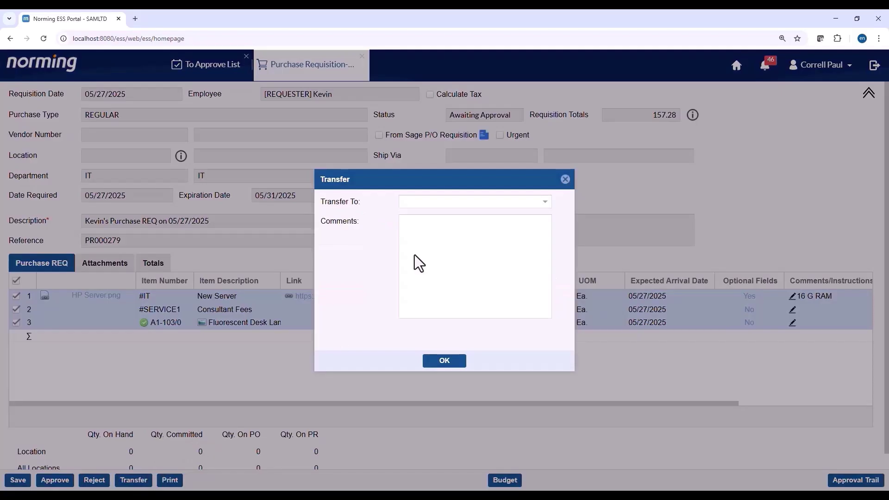
{"action": "left_click", "coordinate": [545, 202]}
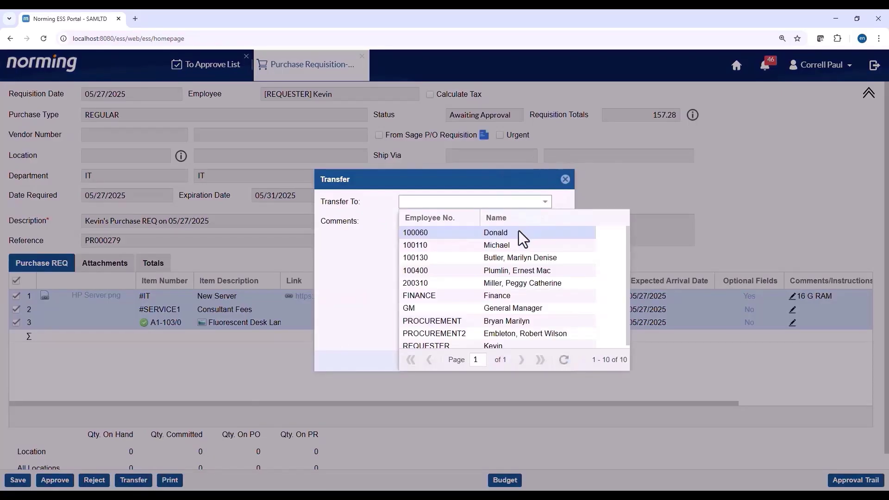
{"action": "scroll", "coordinate": [493, 319], "scroll_direction": "down", "scroll_amount": 1}
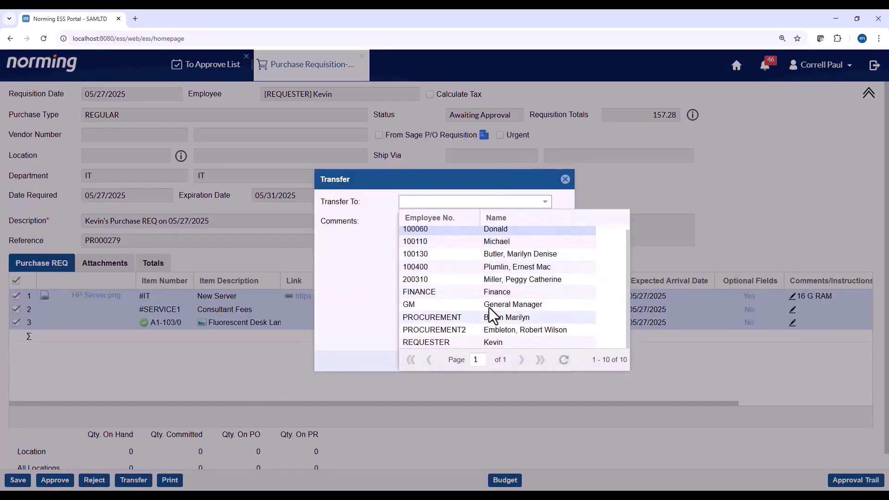
{"action": "left_click", "coordinate": [565, 180]}
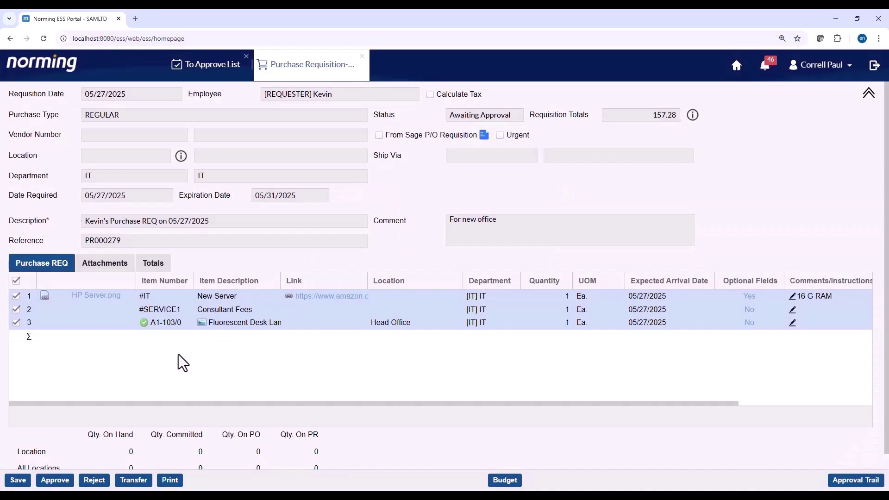
Approve PR000279 past the budget warnings with comment 'Need new equipment for our new office'
{"action": "left_click", "coordinate": [54, 480]}
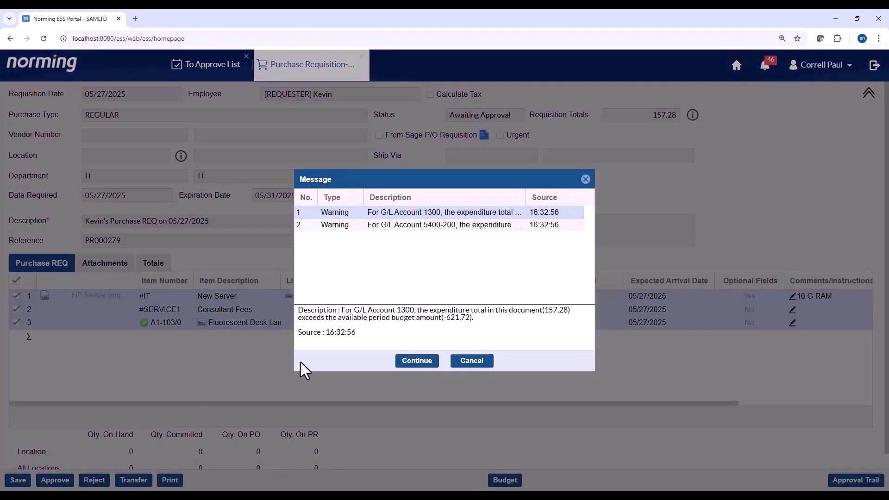
{"action": "left_click", "coordinate": [417, 361]}
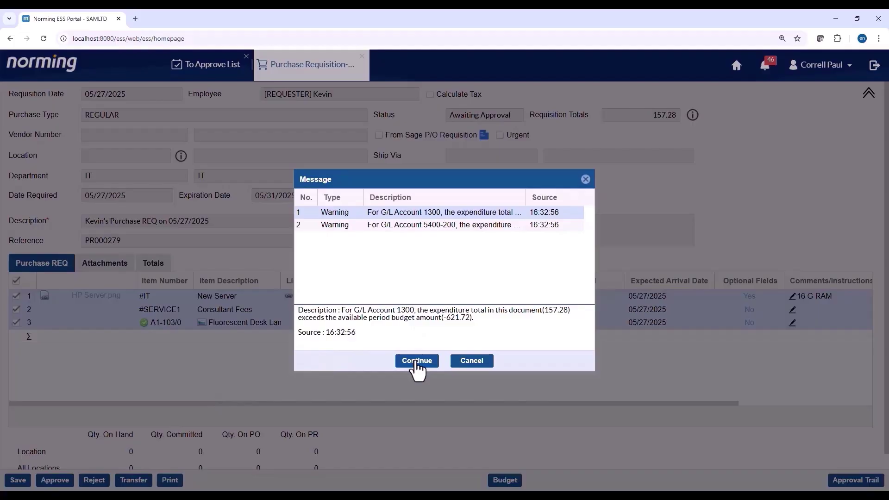
{"action": "left_click", "coordinate": [423, 288]}
{"action": "type", "text": "Need ne"}
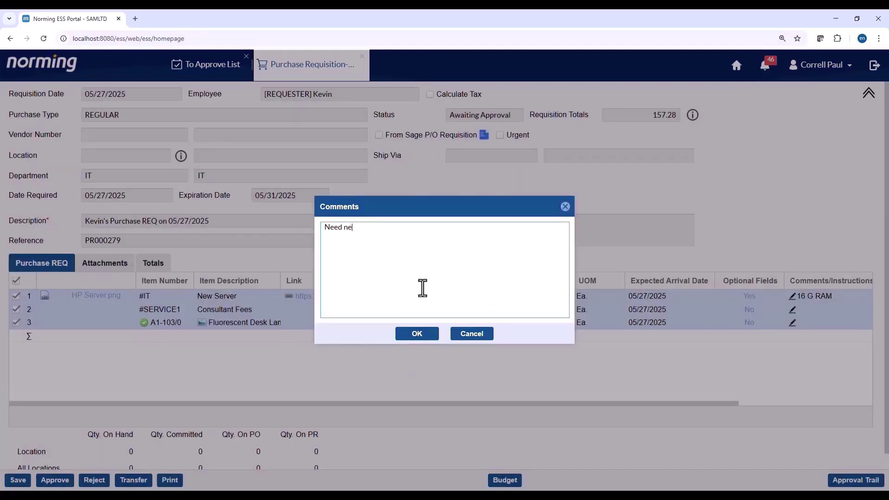
{"action": "type", "text": "w equipment for our new office"}
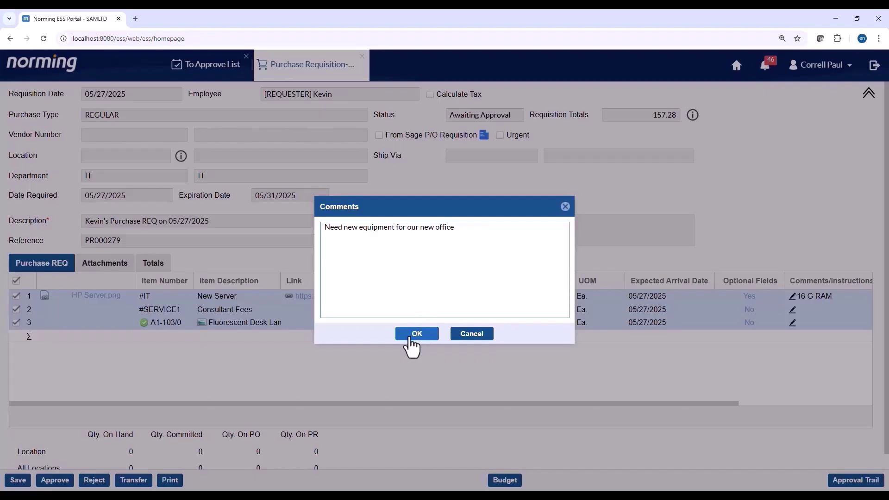
{"action": "left_click", "coordinate": [410, 335]}
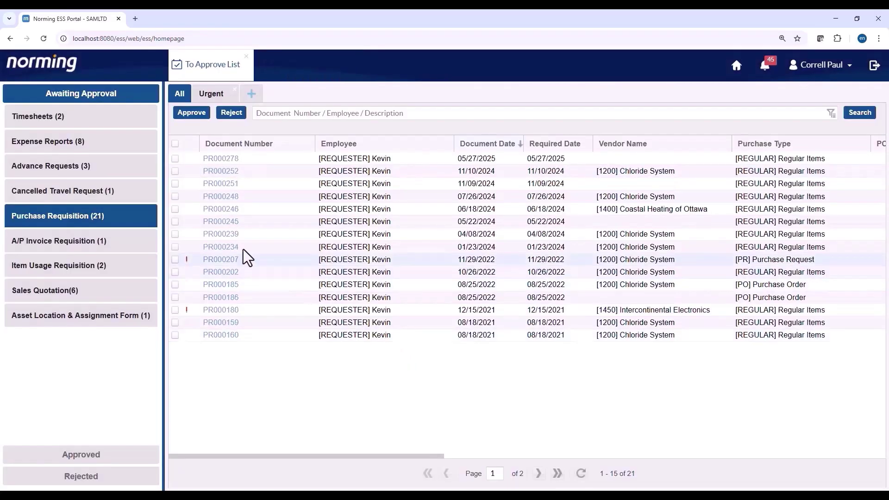
Open PR000279 from the Approved list and view its Full Path approval trail
{"action": "left_click", "coordinate": [102, 459]}
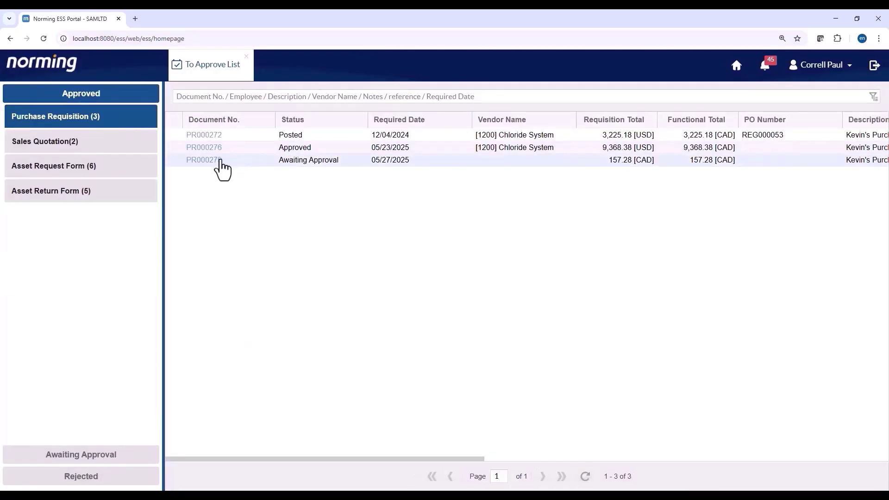
{"action": "left_click", "coordinate": [220, 160]}
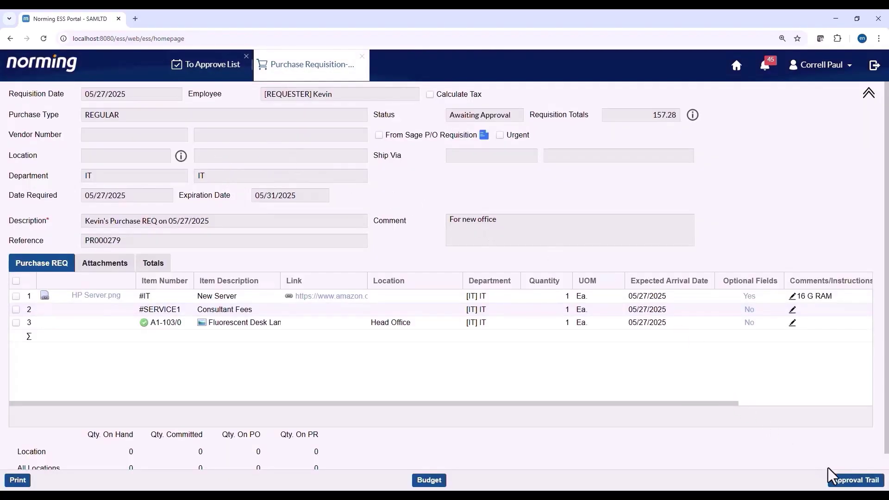
{"action": "left_click", "coordinate": [848, 481]}
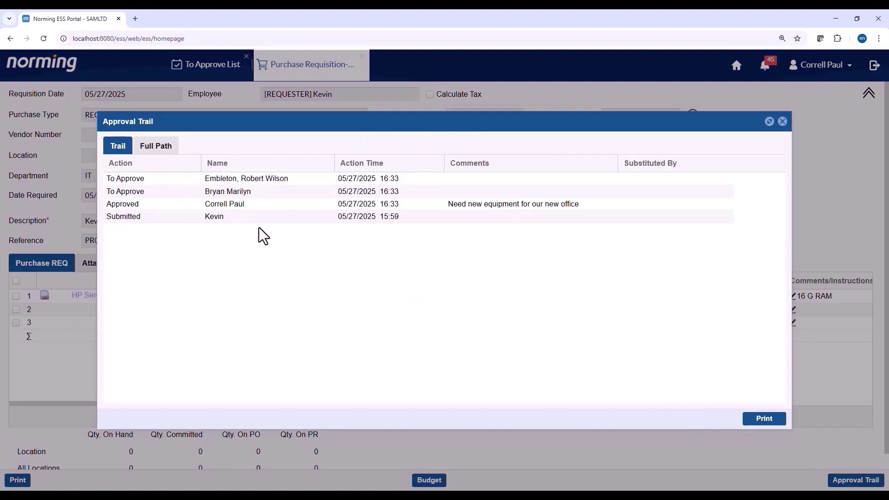
{"action": "left_click", "coordinate": [152, 149]}
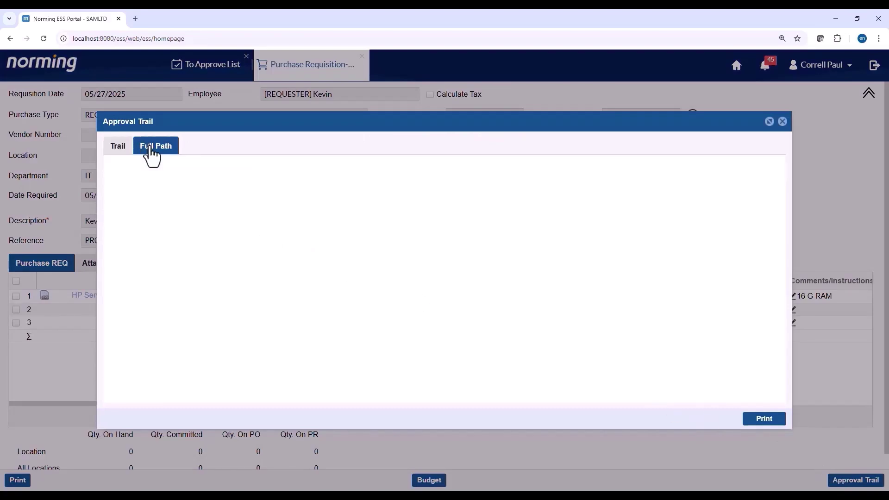
{"action": "mouse_move", "coordinate": [407, 191]}
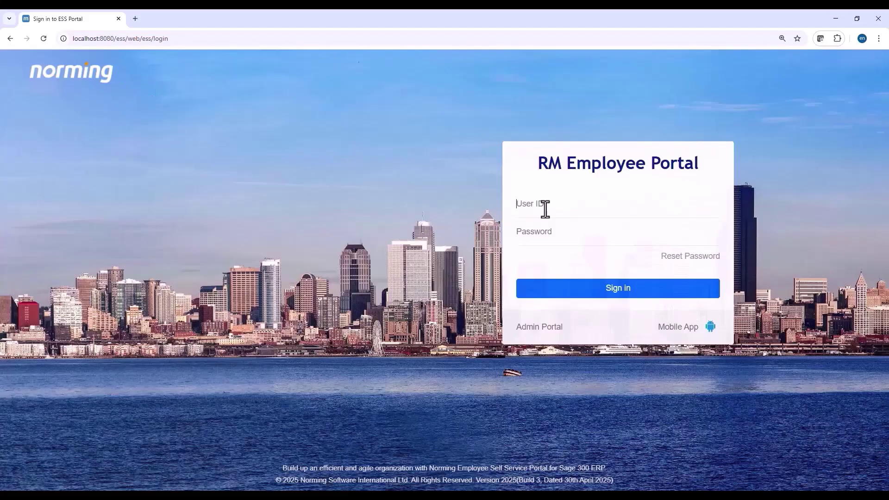
Sign in as 'Procurement' and open the To Approve List
{"action": "type", "text": "Procurement"}
{"action": "left_click", "coordinate": [543, 290]}
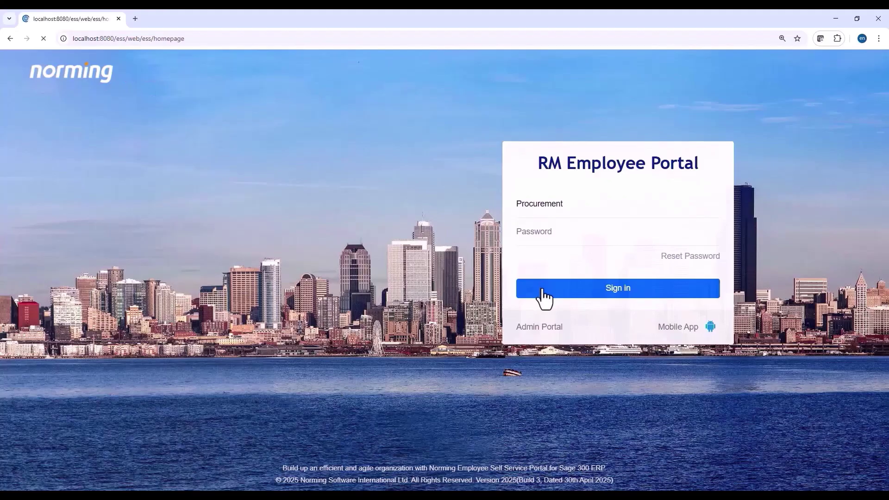
{"action": "left_click", "coordinate": [194, 176]}
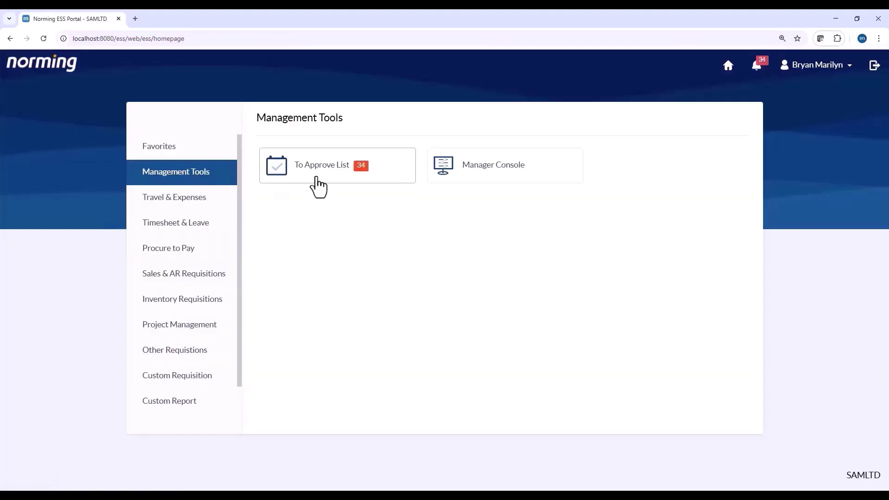
{"action": "left_click", "coordinate": [318, 186]}
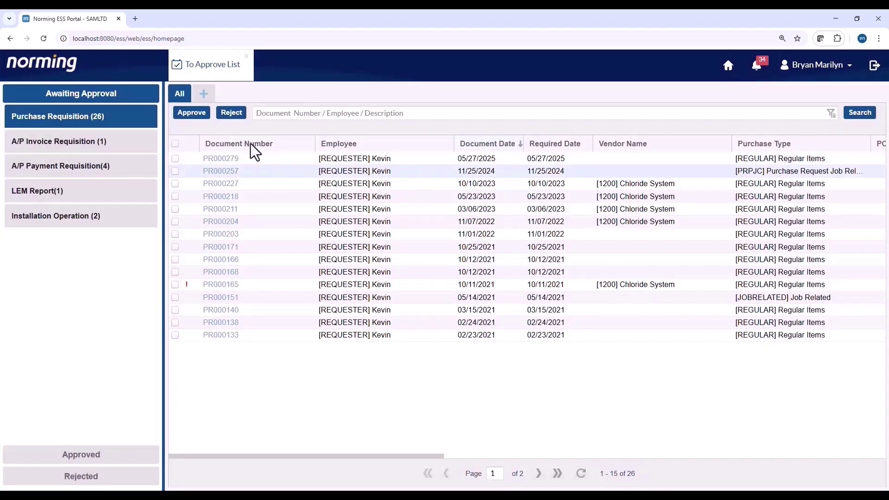
Create an 'Urgent' tab filtering [ENRQNH.URGENTLV] Urgent = Yes, save it, and return to All
{"action": "left_click", "coordinate": [204, 94]}
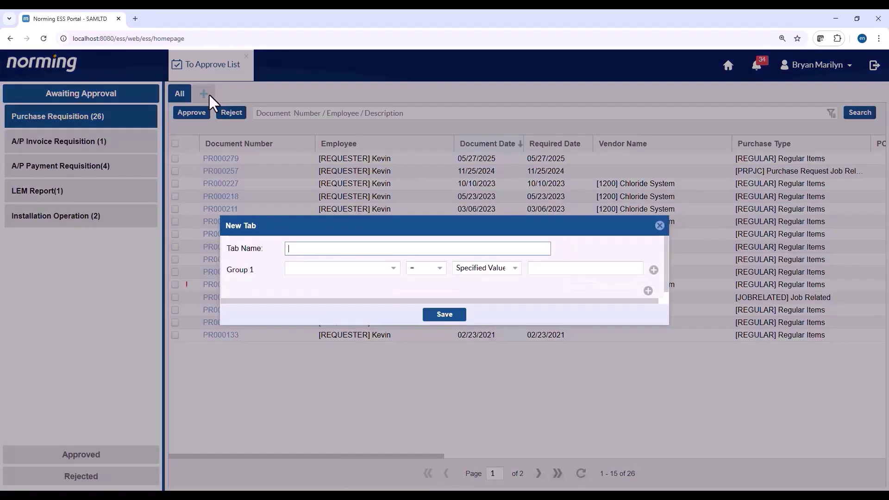
{"action": "type", "text": "Urgent"}
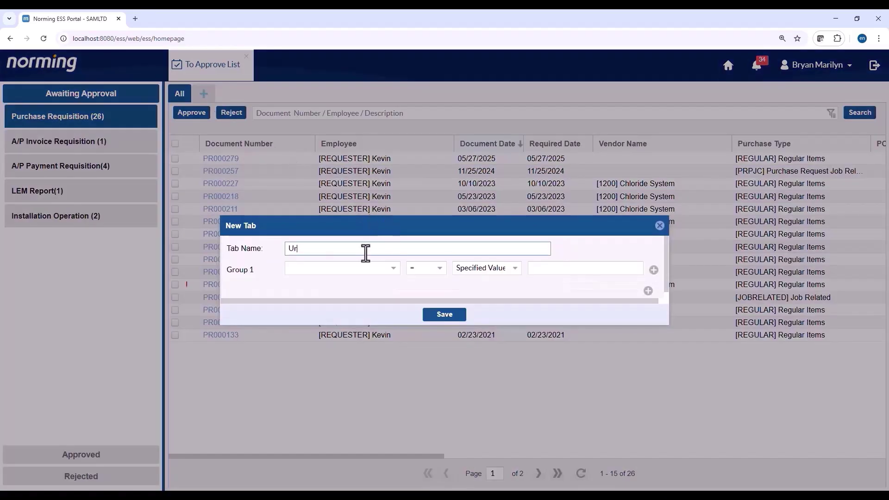
{"action": "left_click", "coordinate": [385, 271]}
{"action": "left_click", "coordinate": [393, 271]}
{"action": "type", "text": "ur"}
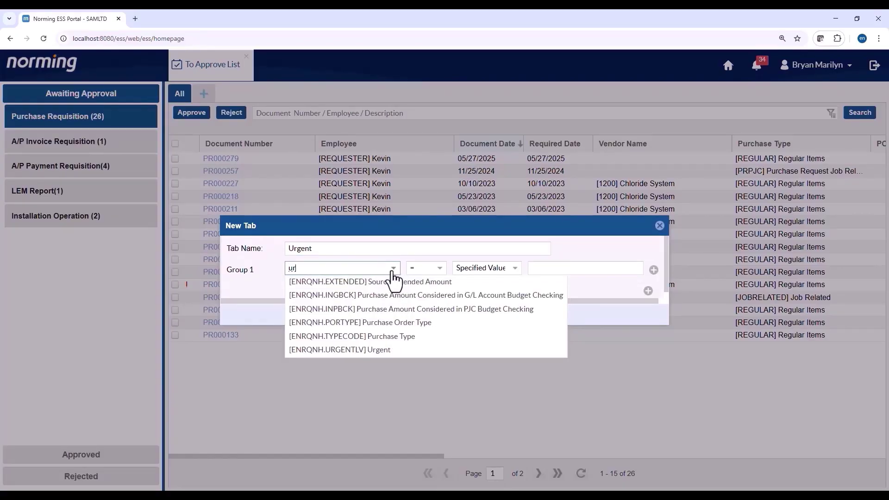
{"action": "left_click", "coordinate": [364, 351]}
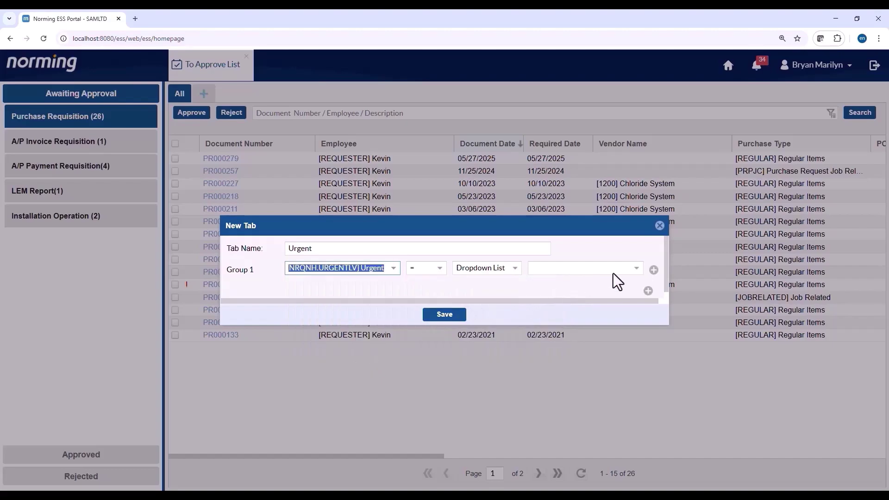
{"action": "left_click", "coordinate": [637, 269]}
{"action": "left_click", "coordinate": [548, 294]}
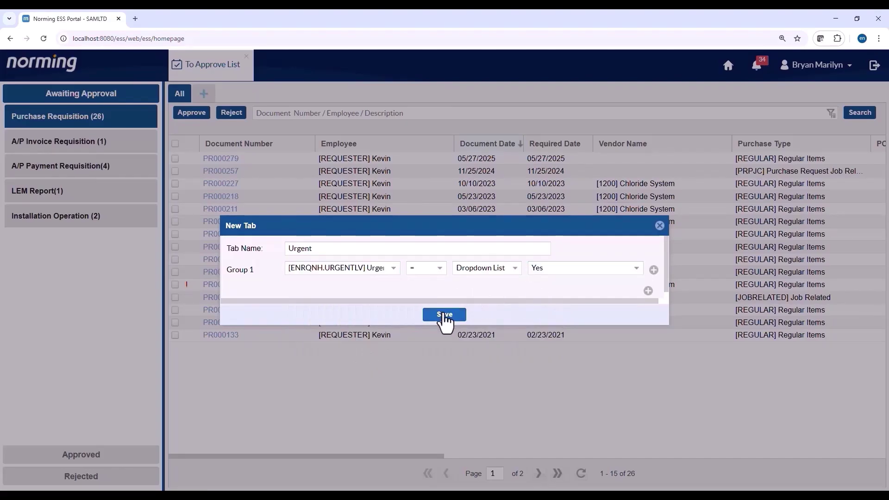
{"action": "left_click", "coordinate": [445, 315]}
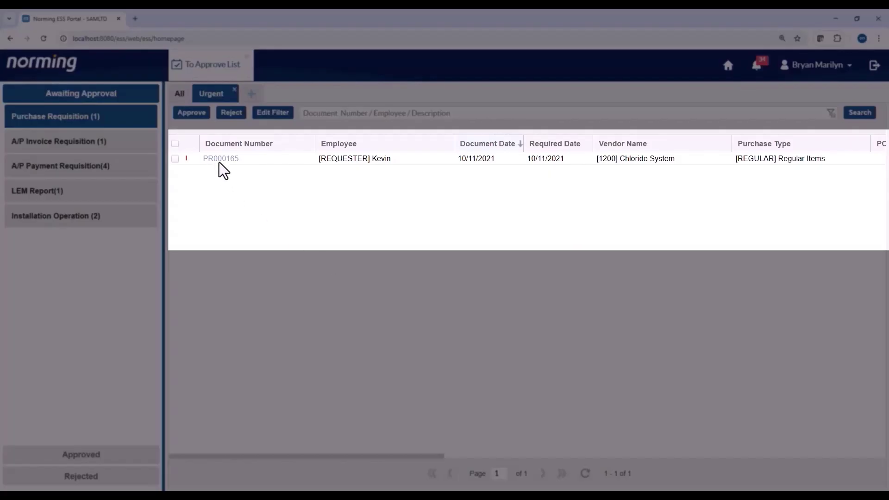
{"action": "left_click", "coordinate": [180, 94]}
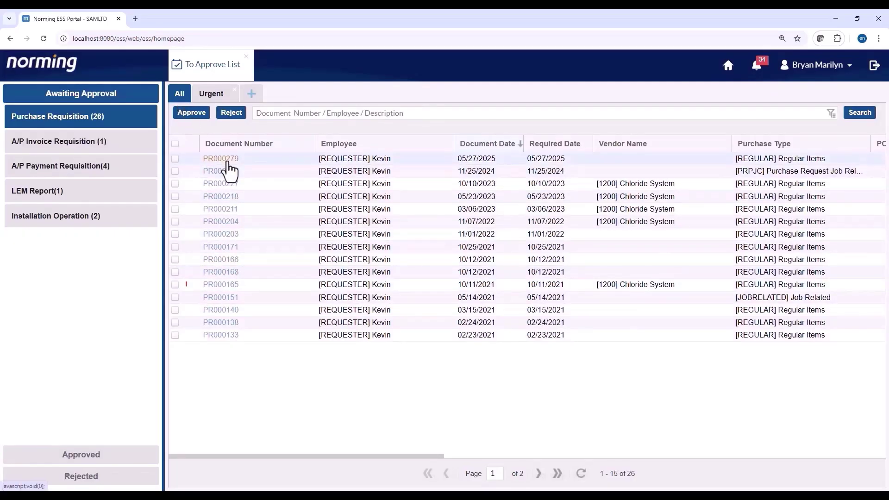
Open PR000279 and check the server line's Amazon link, HP Server image and comments
{"action": "left_click", "coordinate": [227, 163]}
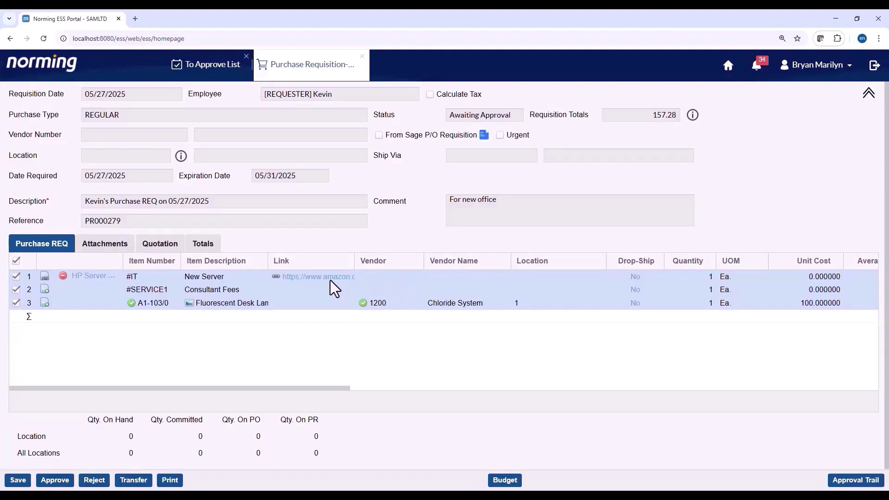
{"action": "left_click", "coordinate": [277, 277]}
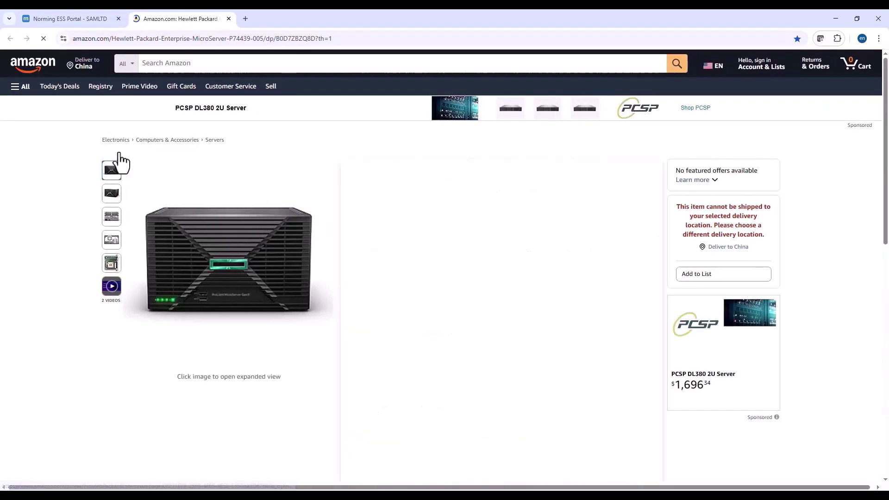
{"action": "left_click", "coordinate": [82, 21]}
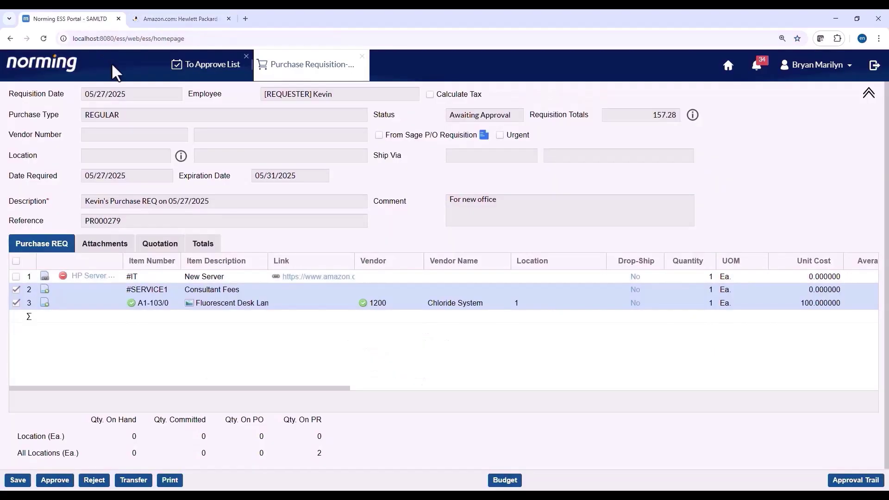
{"action": "left_click", "coordinate": [88, 277]}
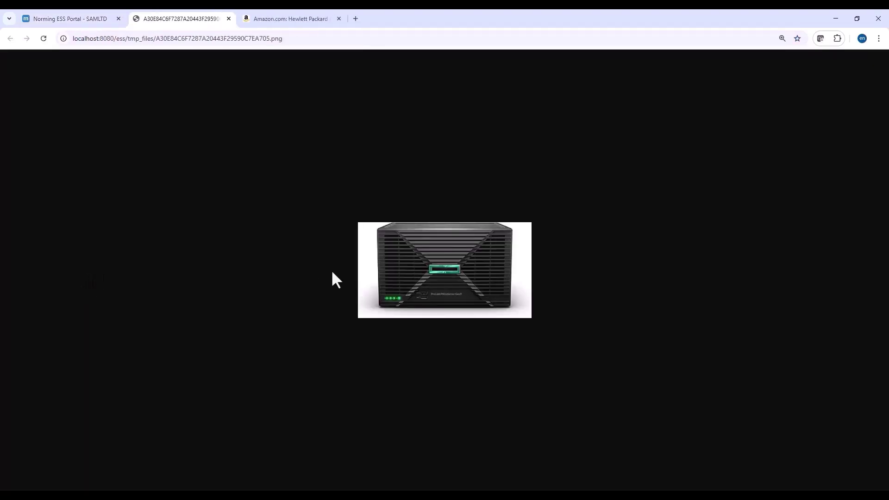
{"action": "left_click", "coordinate": [60, 19]}
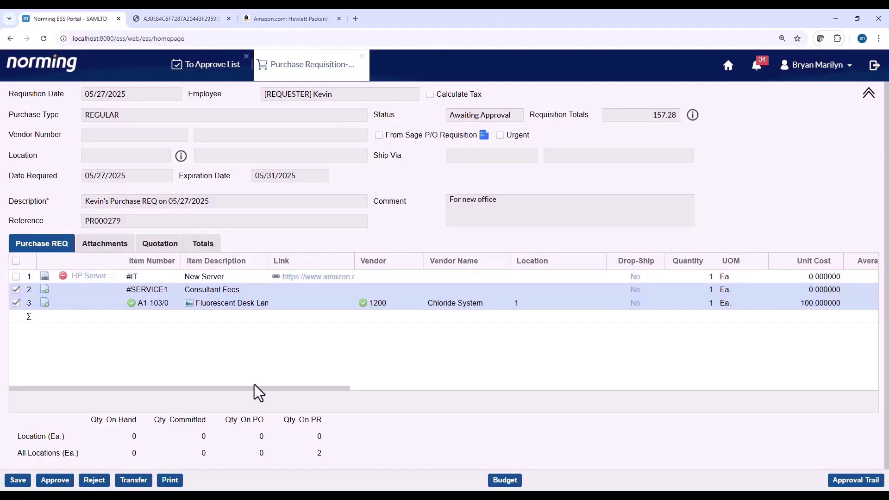
{"action": "left_click_drag", "start_coordinate": [248, 391], "coordinate": [739, 402]}
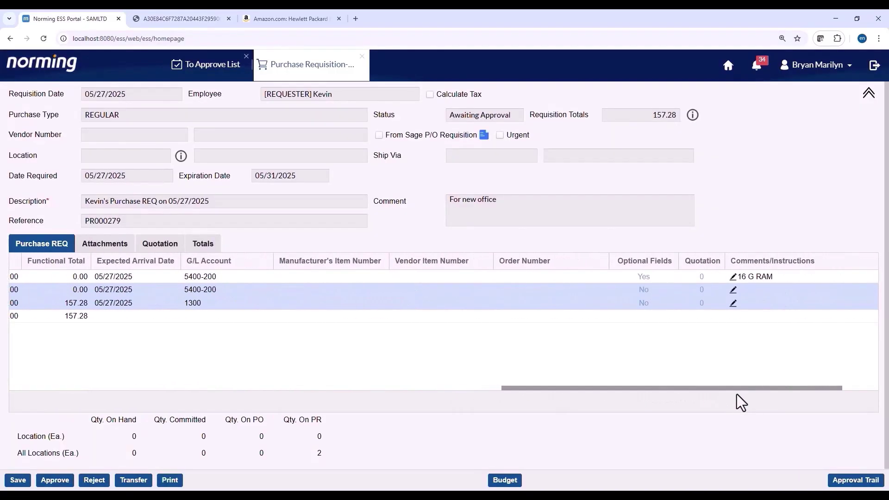
{"action": "left_click", "coordinate": [734, 277]}
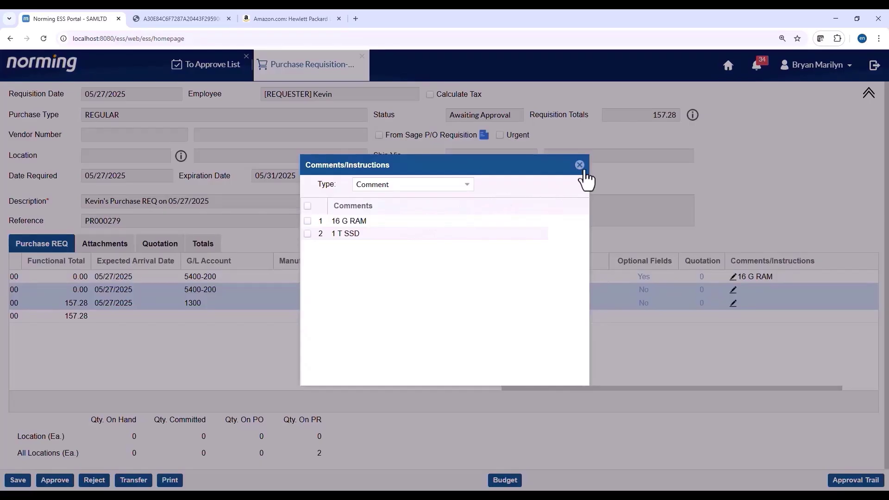
{"action": "left_click", "coordinate": [580, 165]}
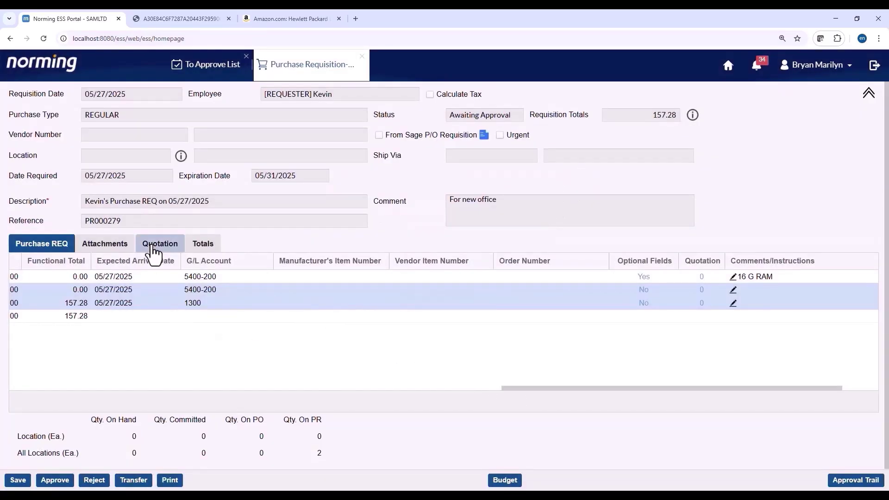
On the Quotation tab, choose vendor 1200 Chloride System, request a quote and add a vendor row
{"action": "left_click", "coordinate": [153, 244]}
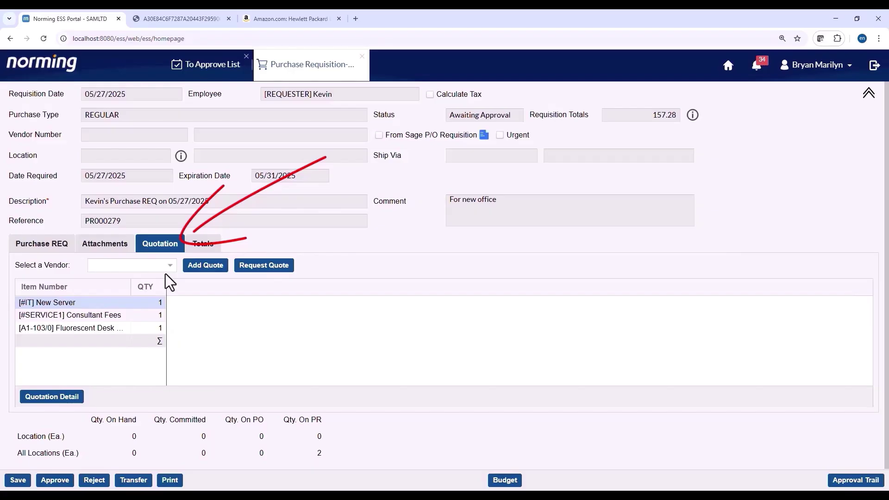
{"action": "left_click", "coordinate": [170, 266]}
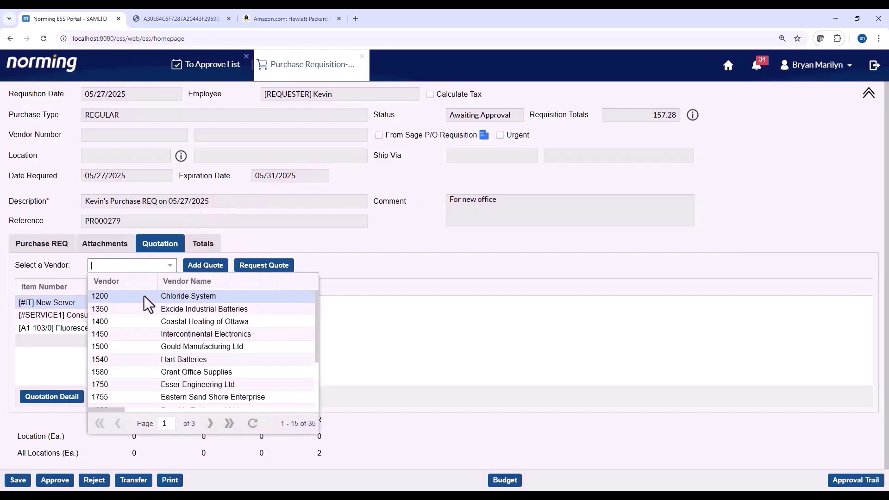
{"action": "left_click", "coordinate": [142, 298]}
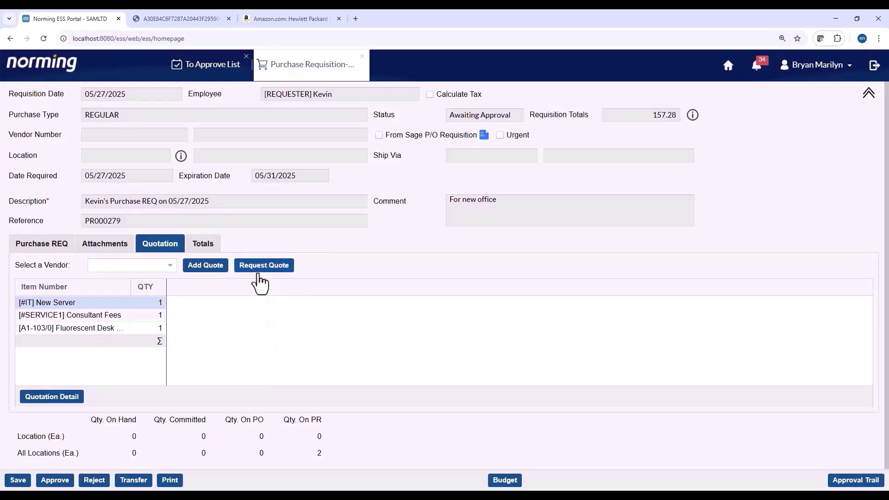
{"action": "left_click", "coordinate": [265, 270]}
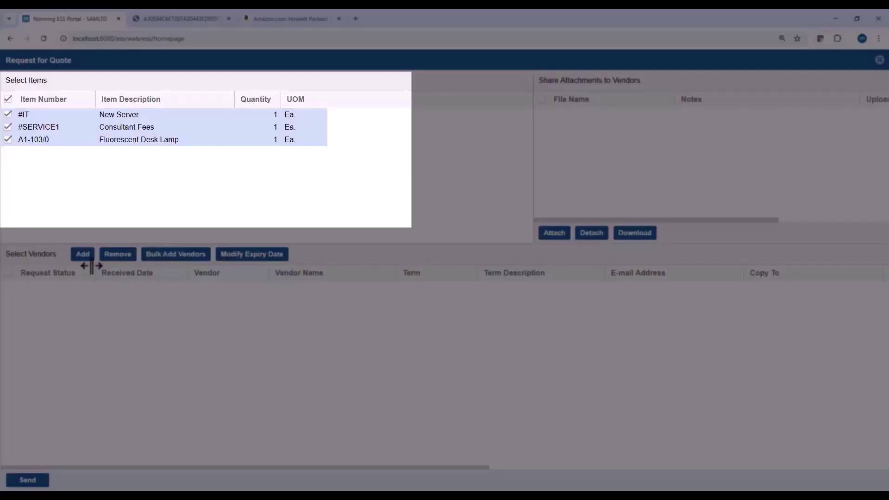
{"action": "left_click", "coordinate": [83, 254]}
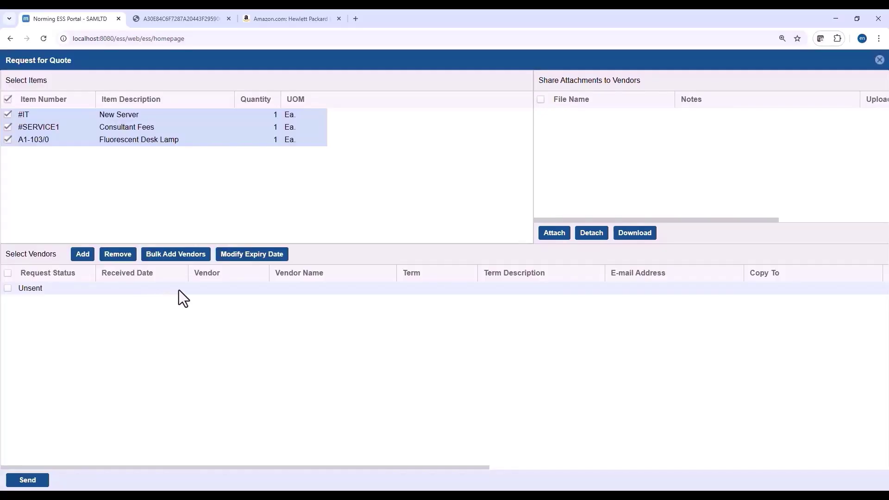
Add vendors 1200 Chloride System, 1400 Coastal Heating of Ottawa and 1500 Gould Manufacturing Ltd
{"action": "left_click", "coordinate": [228, 288]}
{"action": "left_click", "coordinate": [257, 291]}
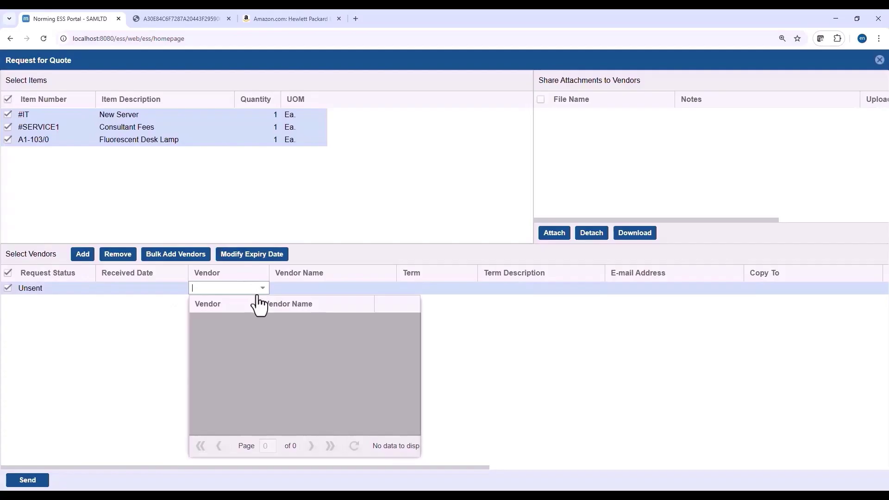
{"action": "left_click", "coordinate": [230, 316]}
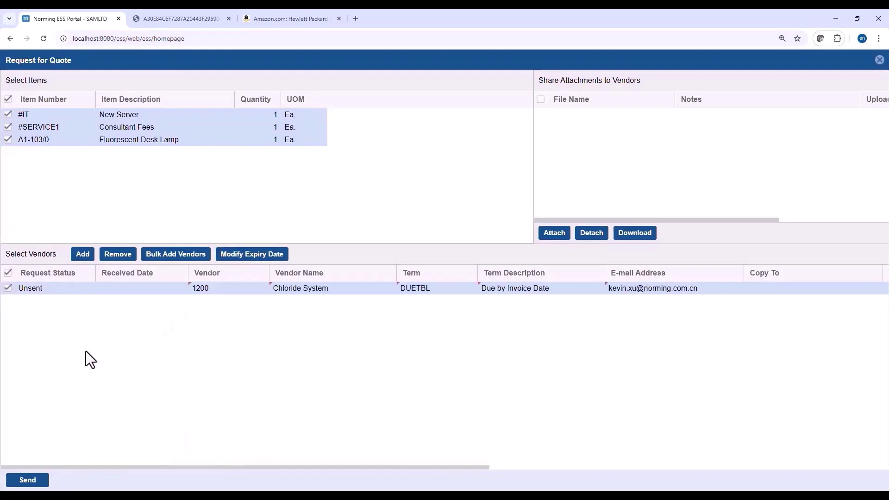
{"action": "left_click", "coordinate": [83, 254]}
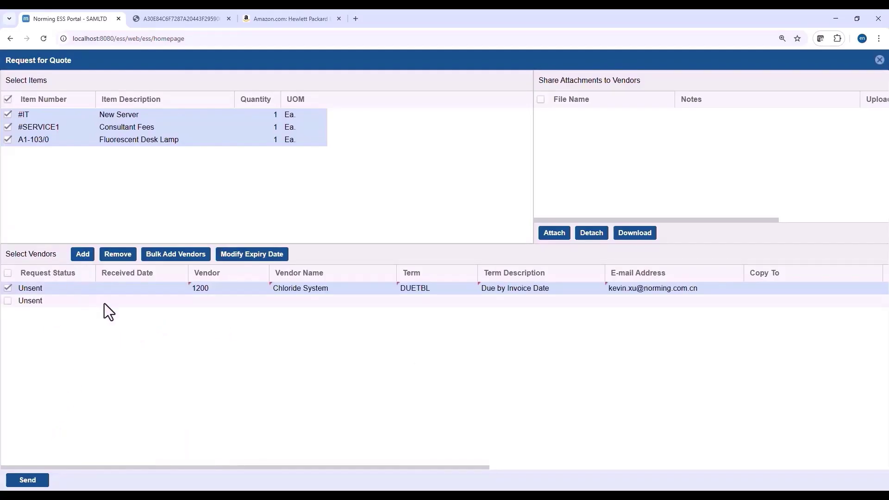
{"action": "left_click", "coordinate": [217, 304]}
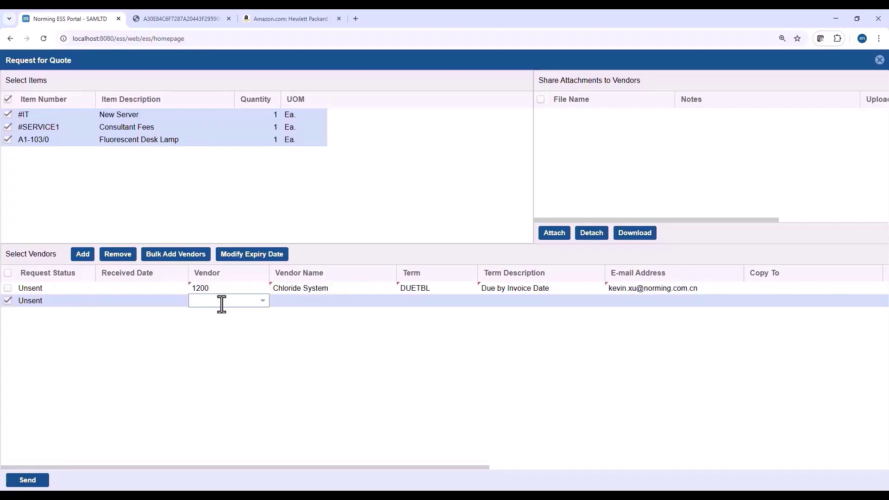
{"action": "left_click", "coordinate": [262, 305]}
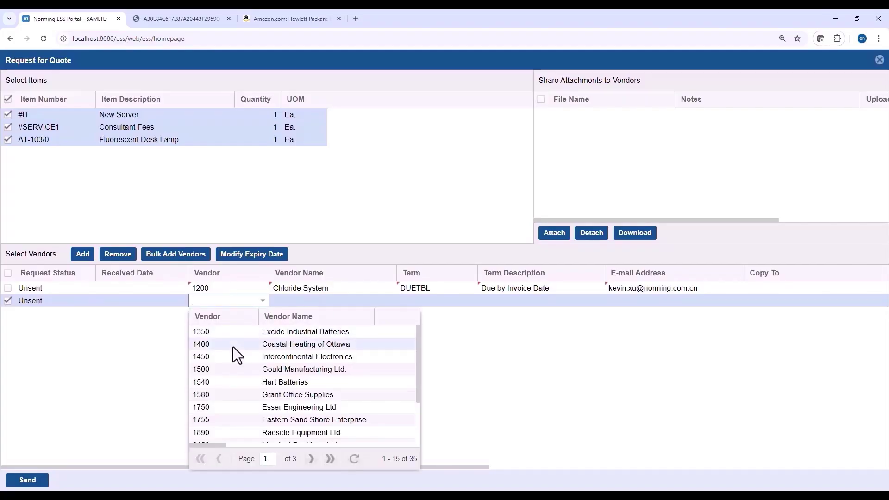
{"action": "left_click", "coordinate": [234, 342]}
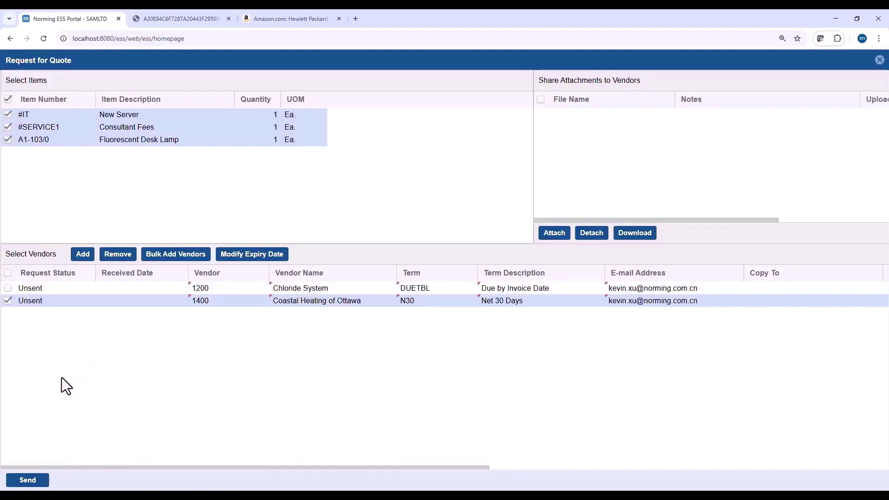
{"action": "left_click", "coordinate": [81, 254]}
{"action": "left_click", "coordinate": [254, 314]}
{"action": "left_click", "coordinate": [259, 319]}
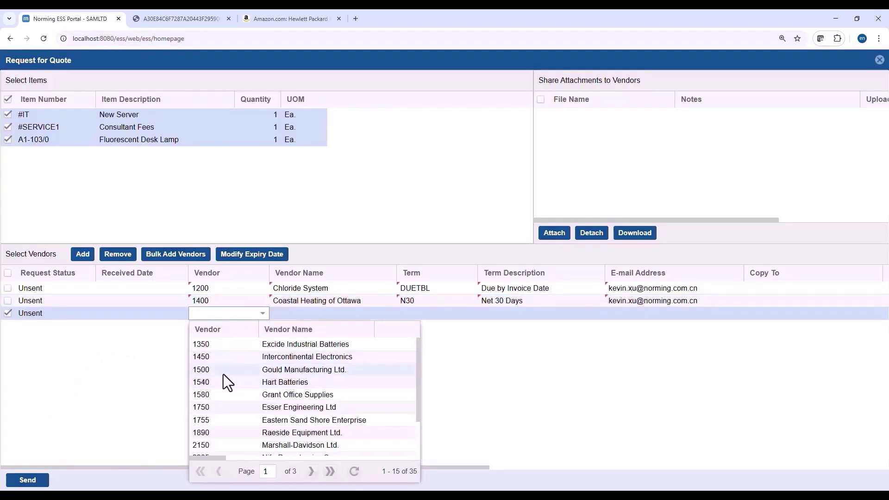
{"action": "left_click", "coordinate": [224, 371]}
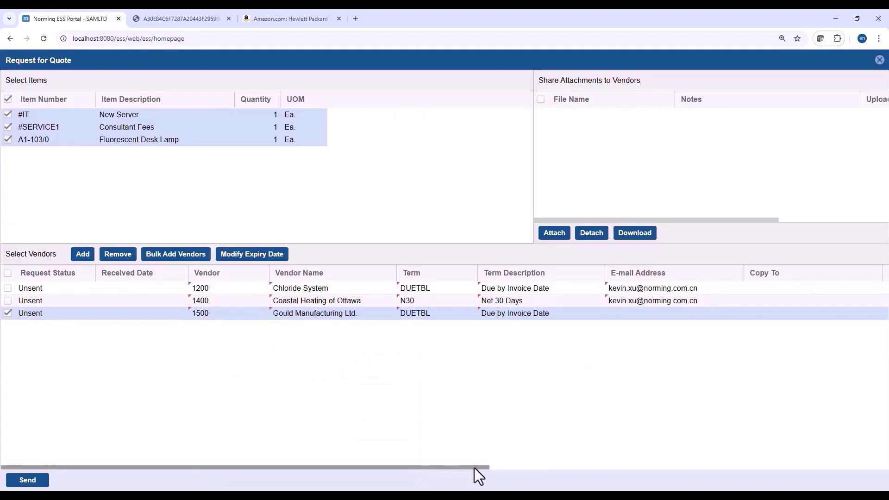
Set each vendor's Request Expiry Date to 05/31/2025
{"action": "left_click_drag", "start_coordinate": [447, 468], "coordinate": [599, 466]}
{"action": "left_click", "coordinate": [719, 288]}
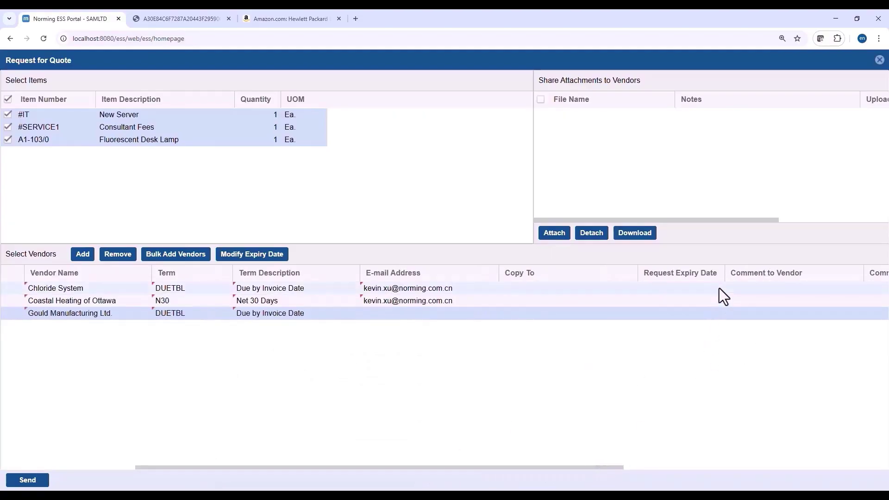
{"action": "left_click", "coordinate": [883, 288]}
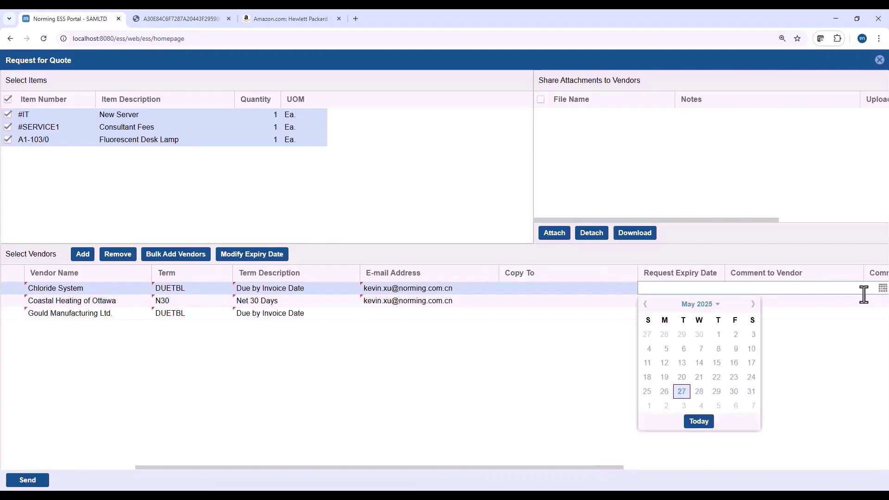
{"action": "left_click", "coordinate": [750, 392]}
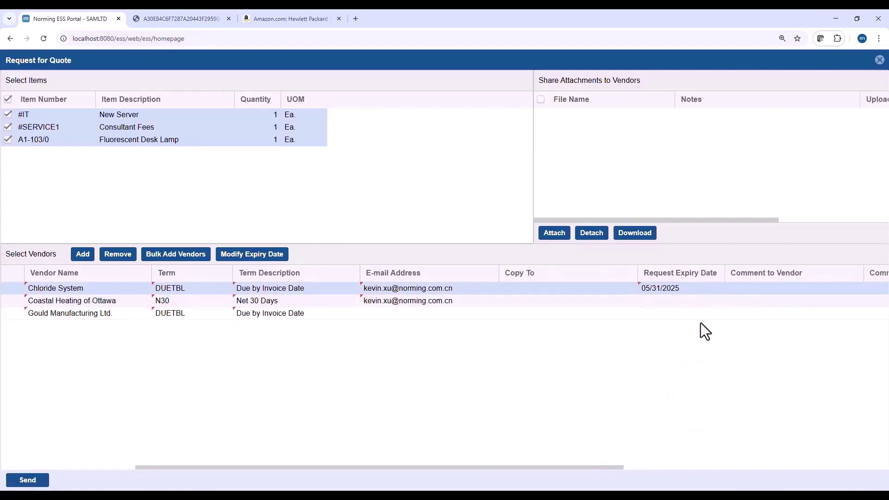
{"action": "left_click", "coordinate": [681, 301]}
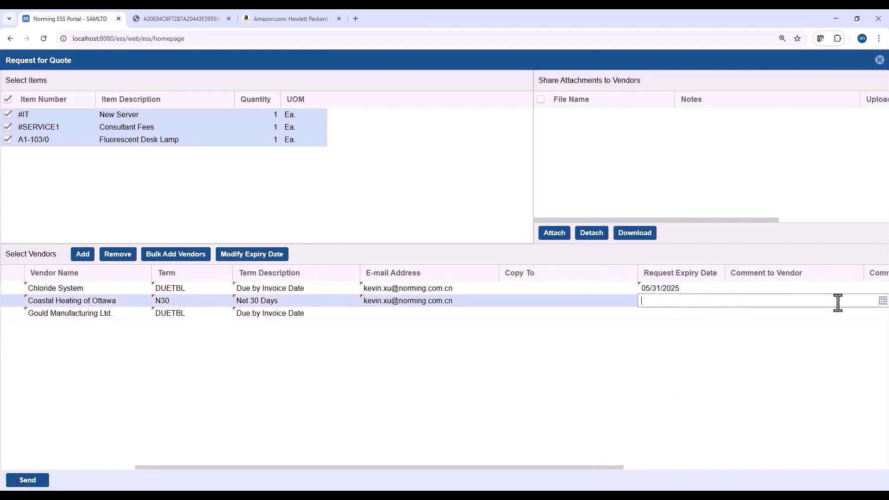
{"action": "left_click", "coordinate": [882, 301]}
{"action": "left_click", "coordinate": [752, 404]}
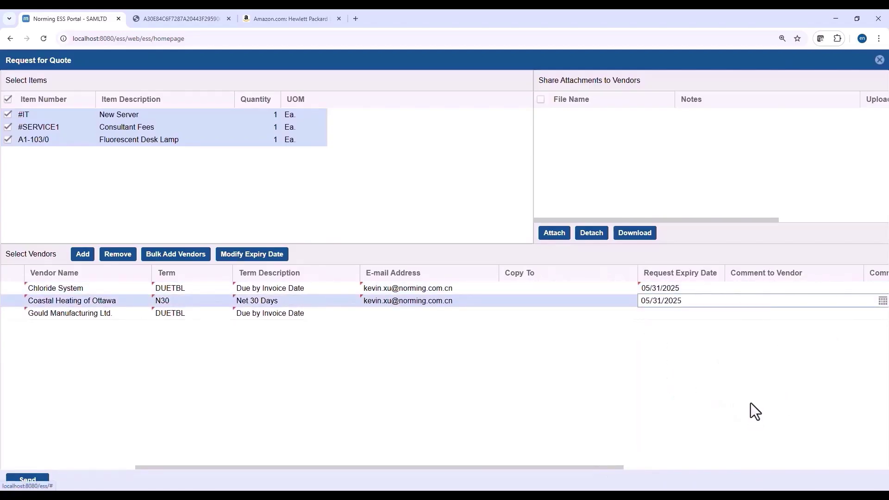
{"action": "left_click", "coordinate": [677, 314]}
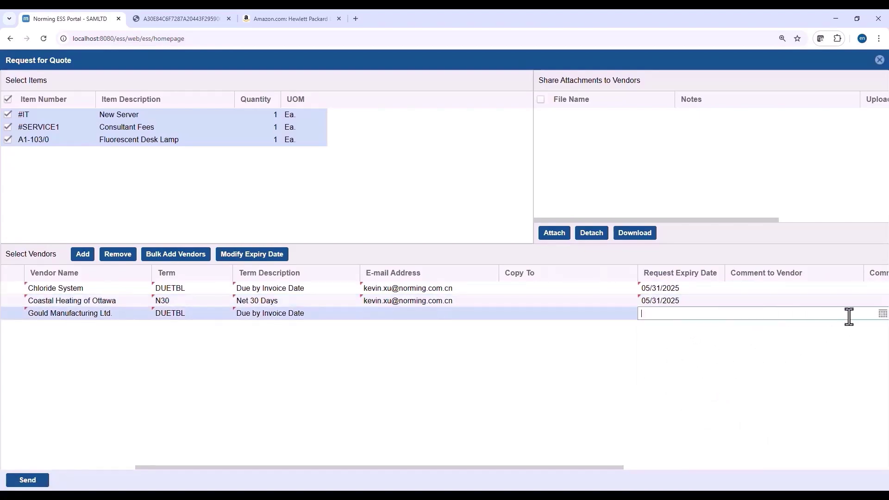
{"action": "left_click", "coordinate": [883, 314]}
{"action": "left_click", "coordinate": [751, 419]}
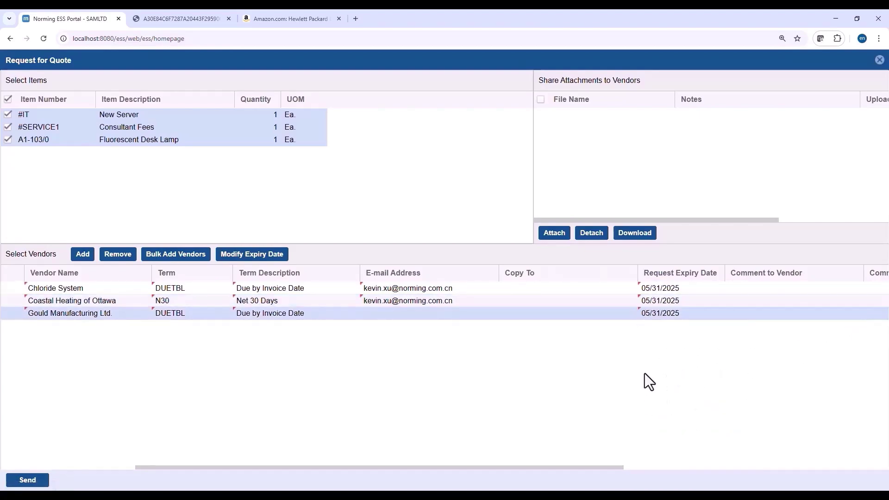
Send the quote request to Chloride System only
{"action": "left_click", "coordinate": [80, 468]}
{"action": "left_click", "coordinate": [7, 289]}
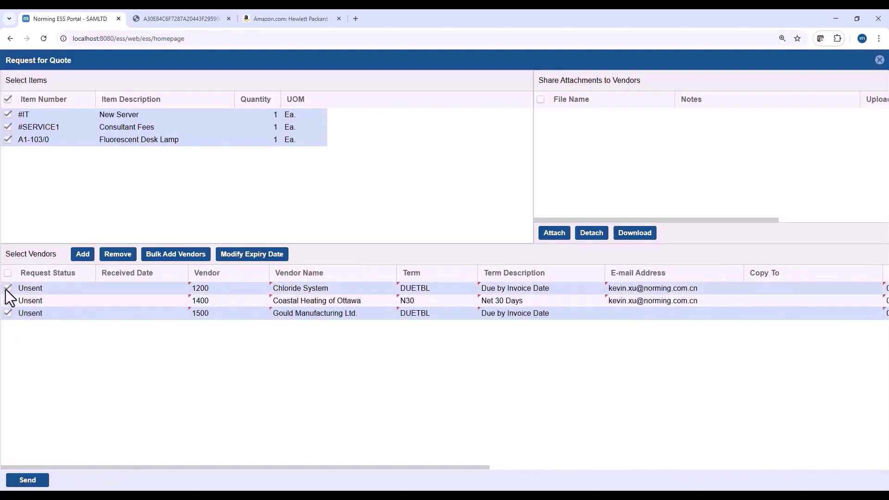
{"action": "left_click", "coordinate": [6, 314]}
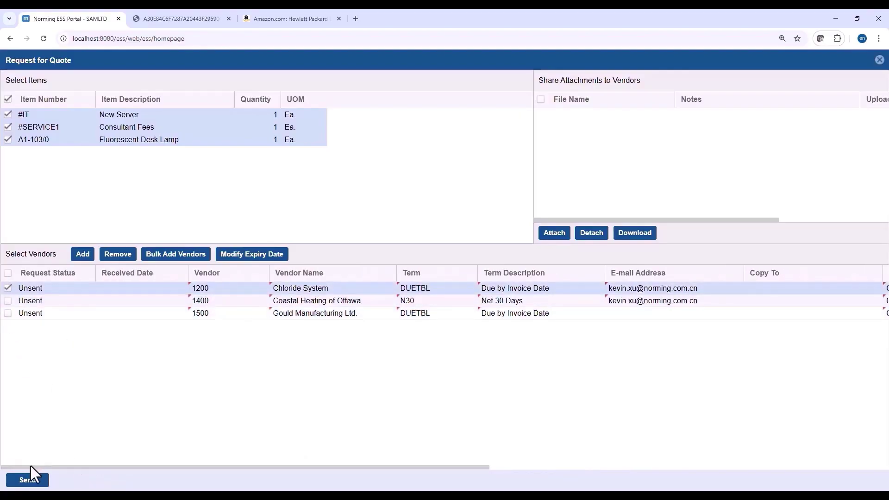
{"action": "left_click", "coordinate": [28, 481]}
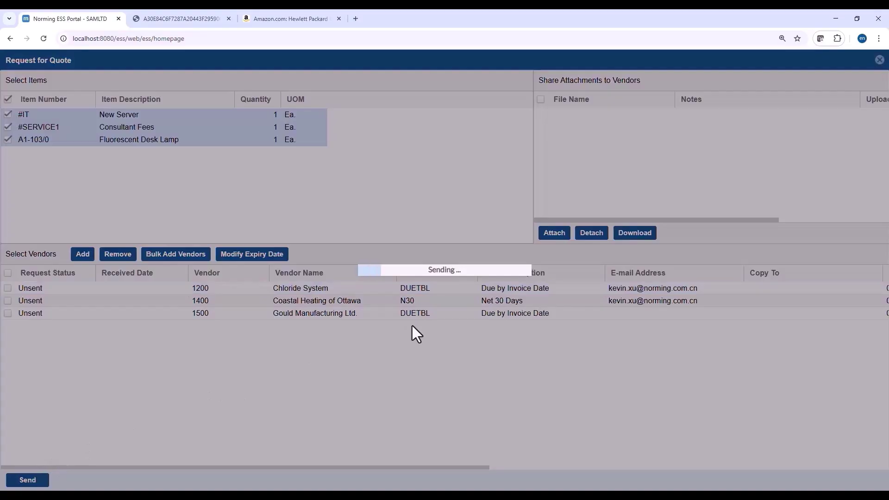
{"action": "triple_click", "coordinate": [411, 325]}
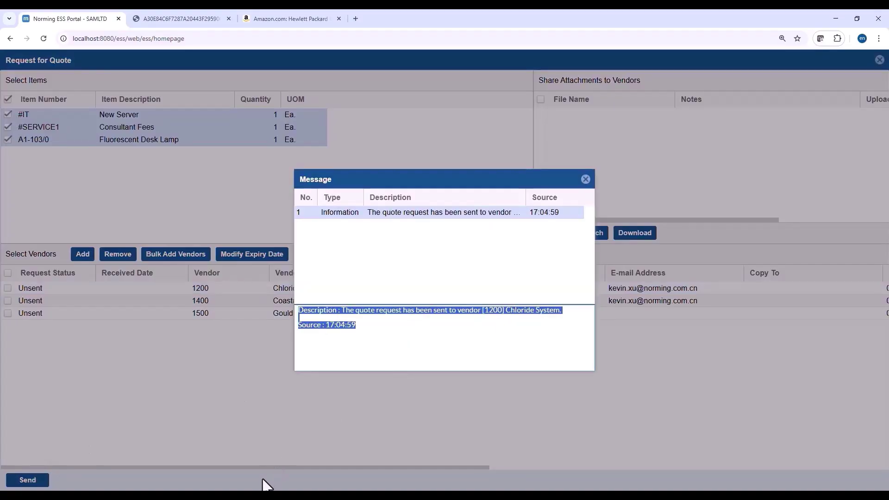
{"action": "left_click", "coordinate": [259, 494]}
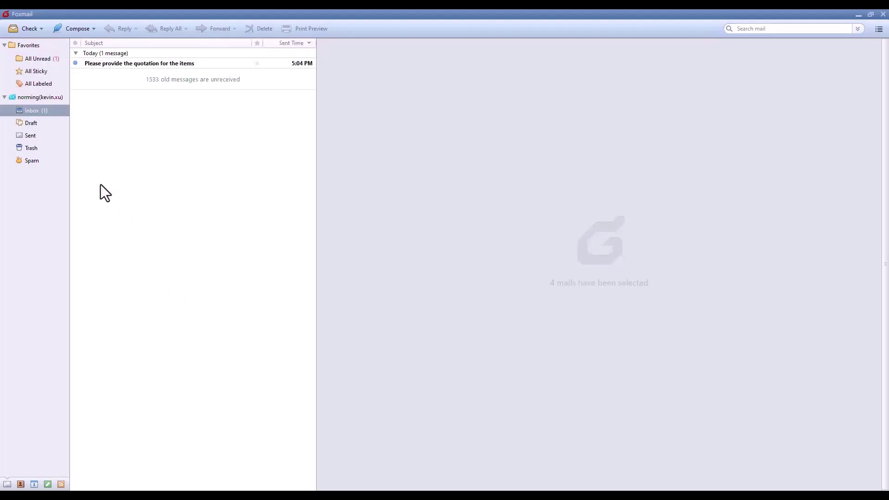
Open the 'Please provide the quotation for the items' email and follow its localhost link
{"action": "left_click", "coordinate": [116, 63]}
{"action": "left_click", "coordinate": [346, 163]}
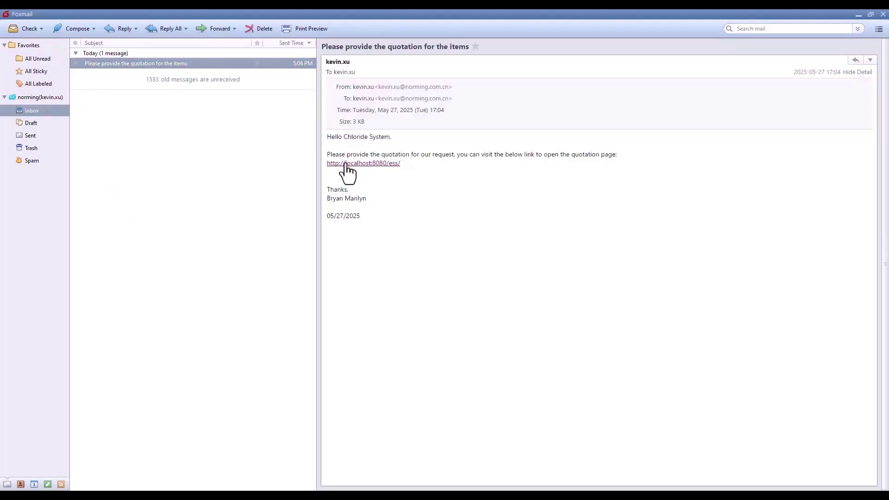
{"action": "left_click", "coordinate": [356, 165]}
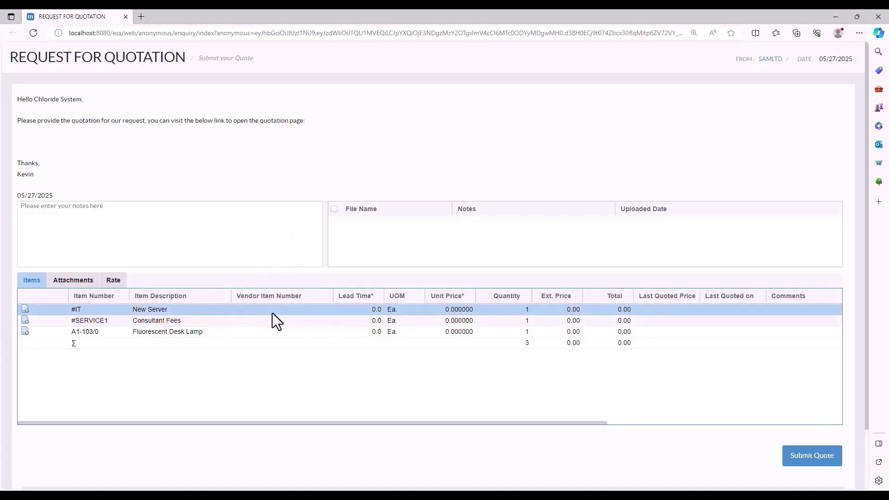
Enter lead time 3 and unit prices 1,200, 200 and 10 for the three items
{"action": "left_click", "coordinate": [363, 311]}
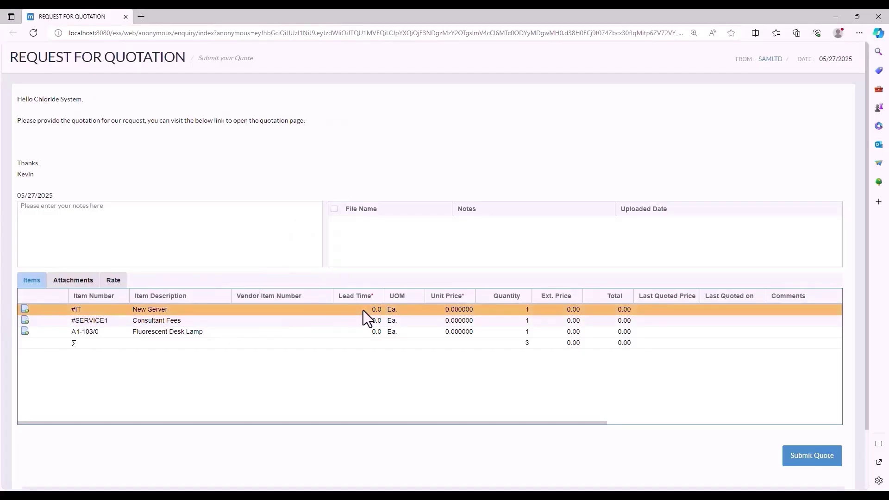
{"action": "type", "text": "3"}
{"action": "left_click", "coordinate": [444, 309]}
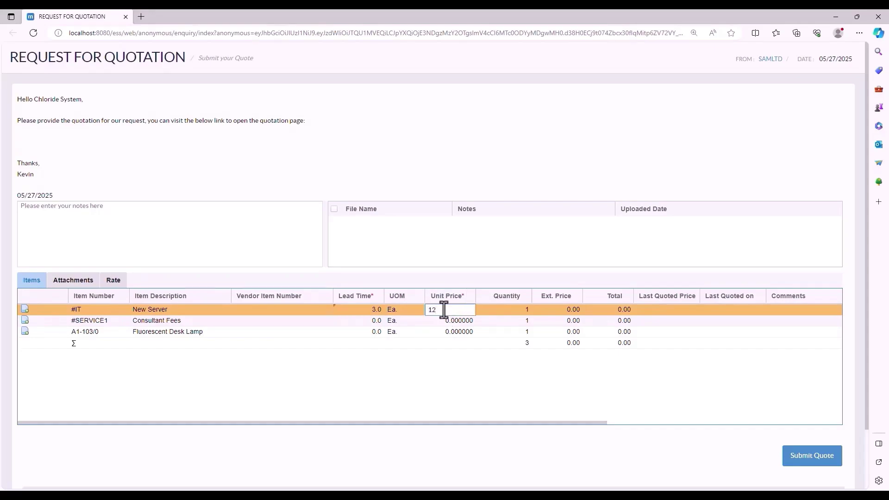
{"action": "type", "text": "1,200"}
{"action": "left_click", "coordinate": [437, 322]}
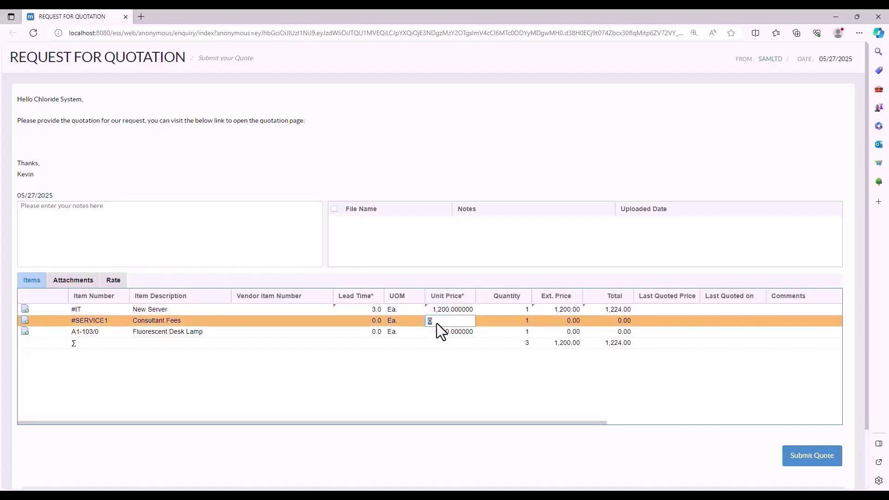
{"action": "type", "text": "200"}
{"action": "left_click", "coordinate": [432, 329]}
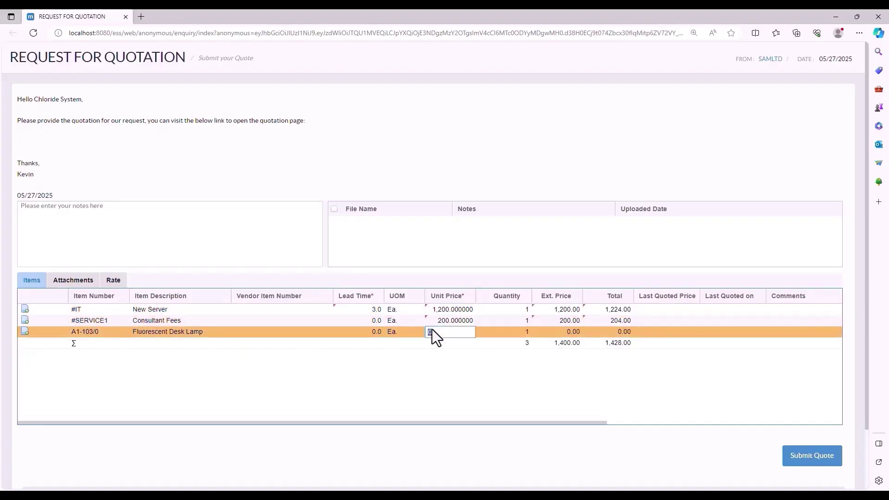
{"action": "key", "text": "Return"}
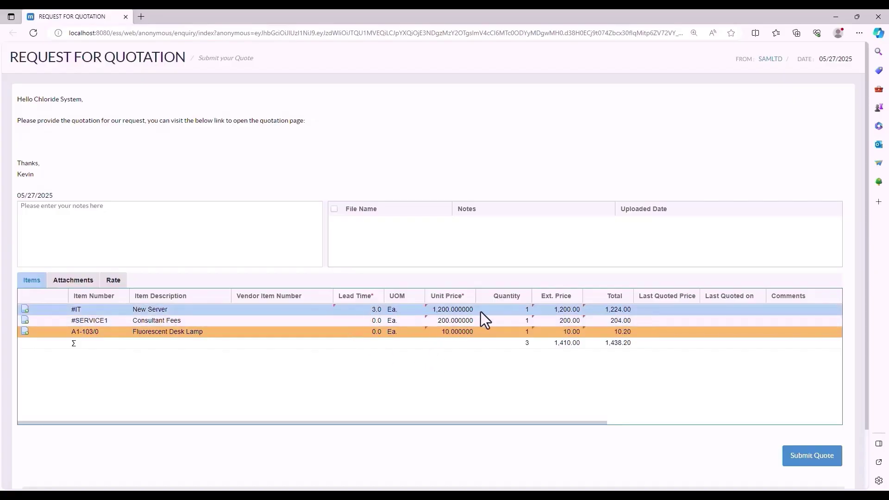
Add comment 'HP Server Model :2025' to the New Server line and submit the quote
{"action": "left_click", "coordinate": [788, 311]}
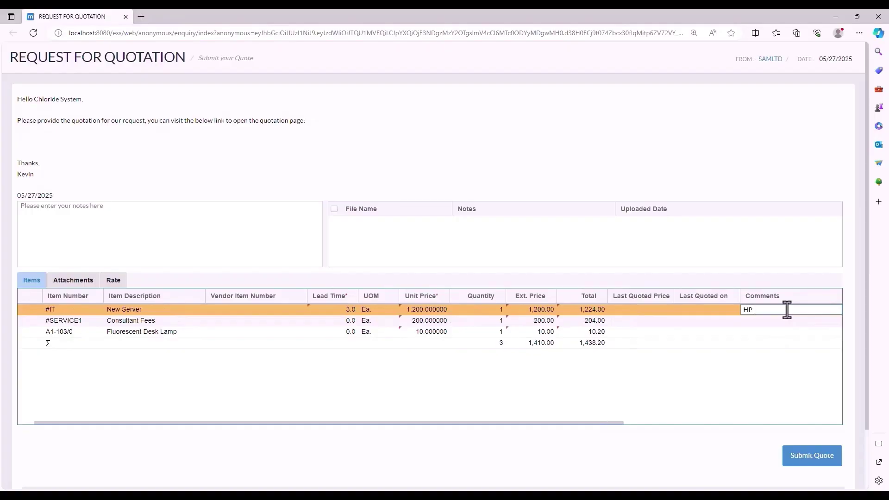
{"action": "type", "text": "HP Server Model :2025"}
{"action": "left_click", "coordinate": [24, 423]}
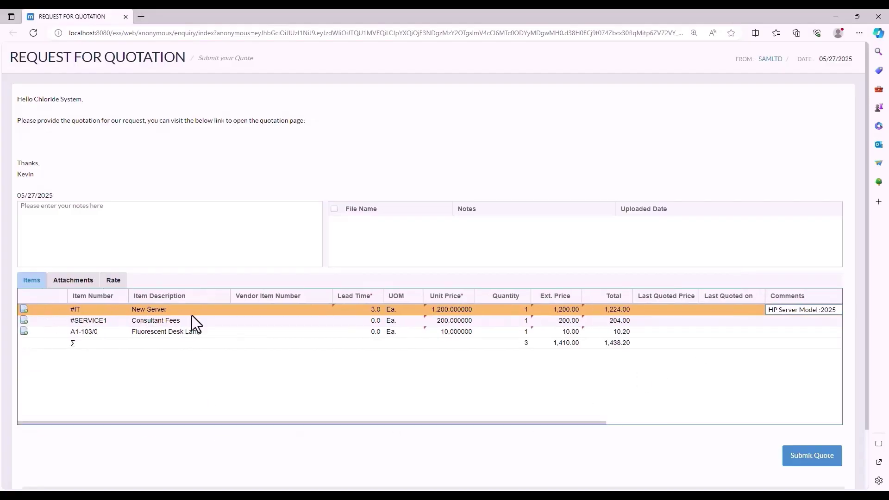
{"action": "left_click", "coordinate": [833, 461]}
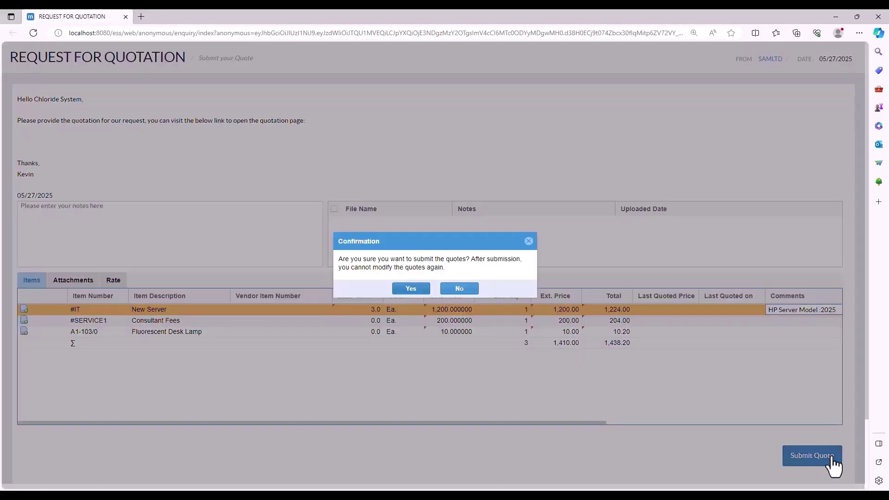
{"action": "left_click", "coordinate": [412, 290]}
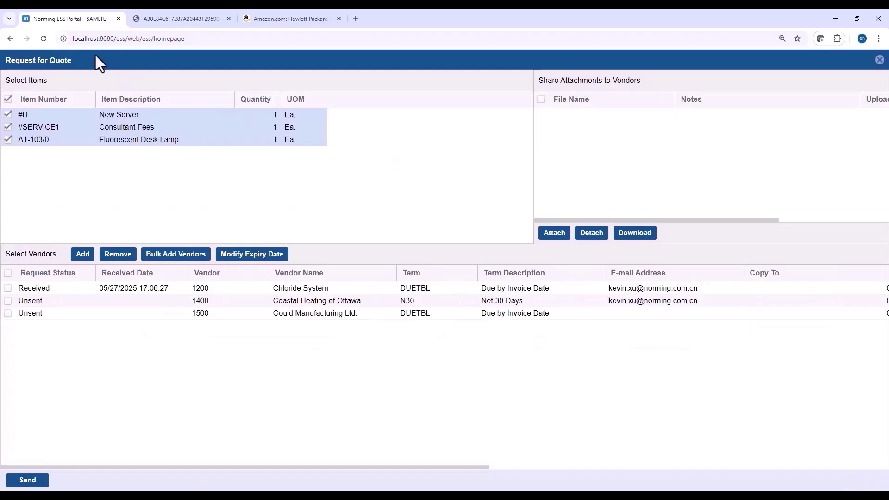
Close the Request for Quote, reload, and reopen PR000279 from the To Approve List
{"action": "left_click", "coordinate": [879, 61]}
{"action": "left_click", "coordinate": [45, 39]}
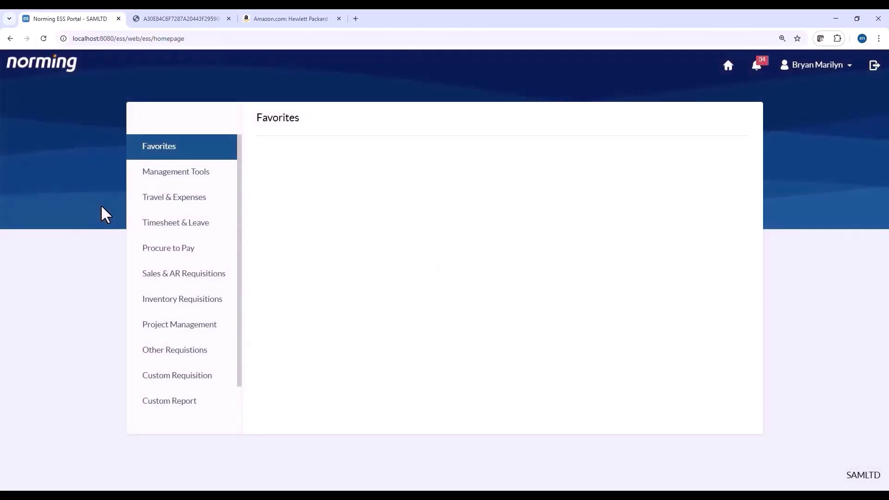
{"action": "left_click", "coordinate": [179, 178]}
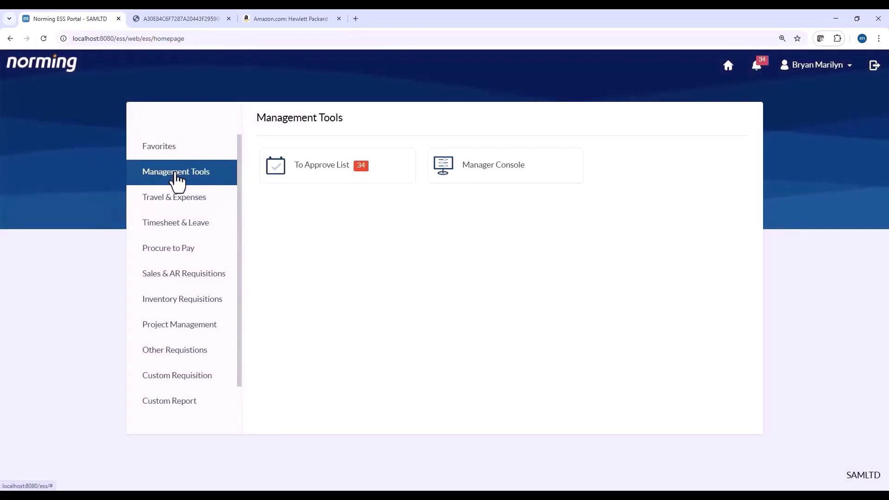
{"action": "left_click", "coordinate": [323, 175]}
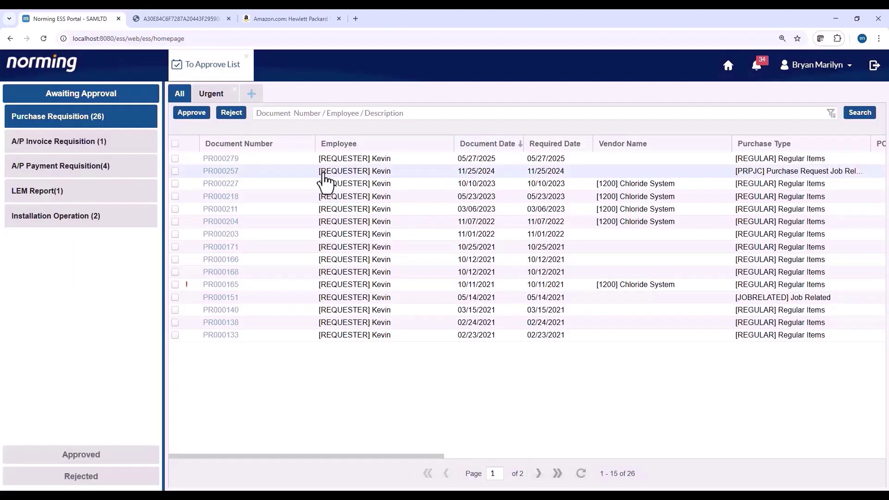
{"action": "left_click", "coordinate": [221, 159]}
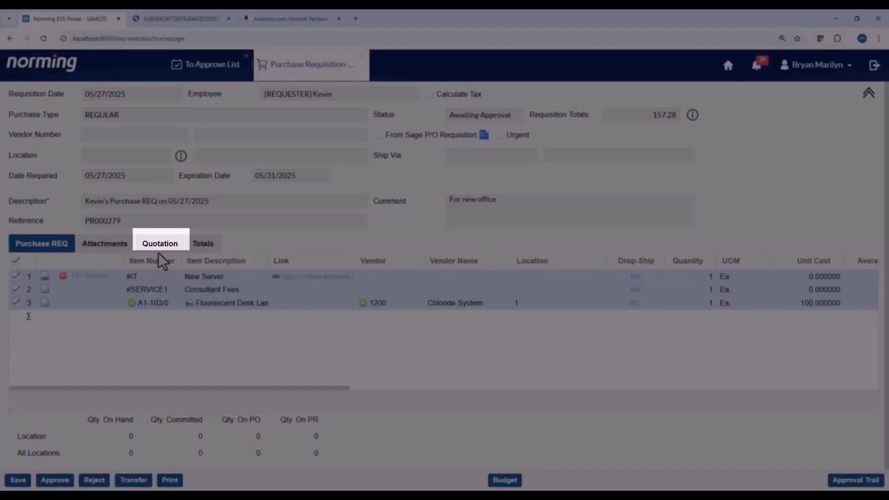
Review PR000279's New Server quotes from vendors 1200, 1350 and 1500 (1,200, 1,000, 800)
{"action": "left_click", "coordinate": [160, 245]}
{"action": "left_click_drag", "start_coordinate": [256, 386], "coordinate": [214, 389]}
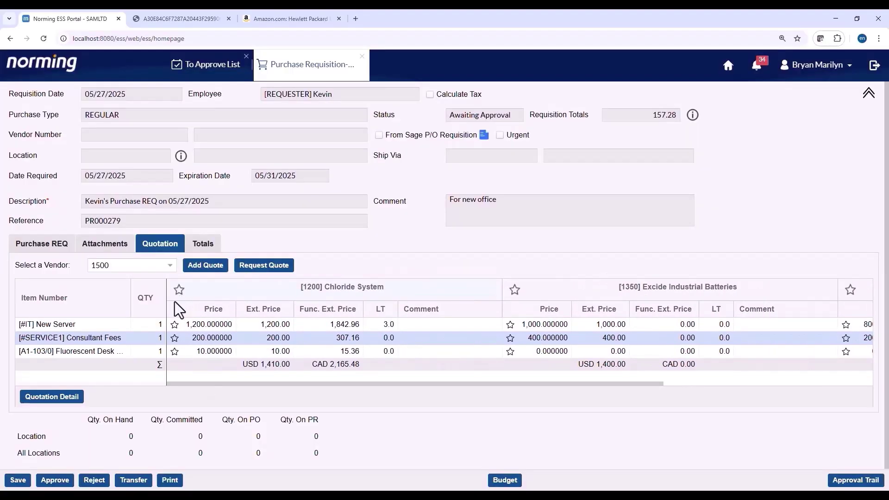
{"action": "left_click", "coordinate": [69, 397]}
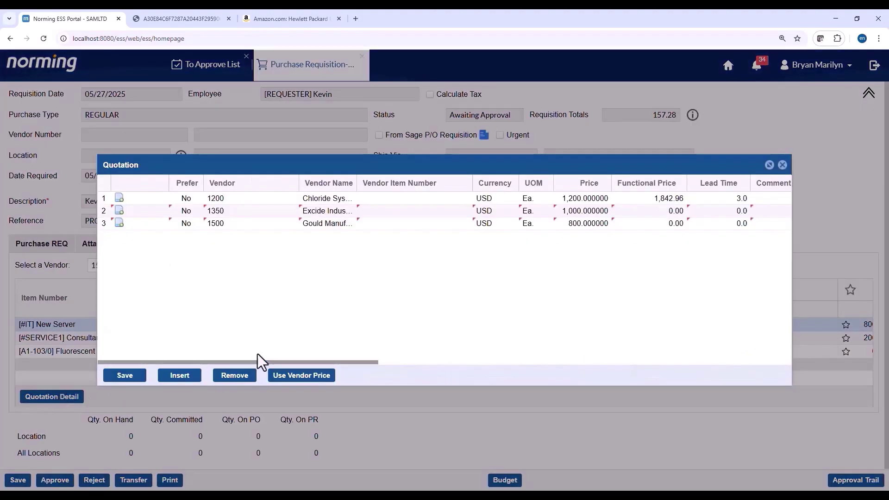
{"action": "left_click_drag", "start_coordinate": [322, 361], "coordinate": [265, 364]}
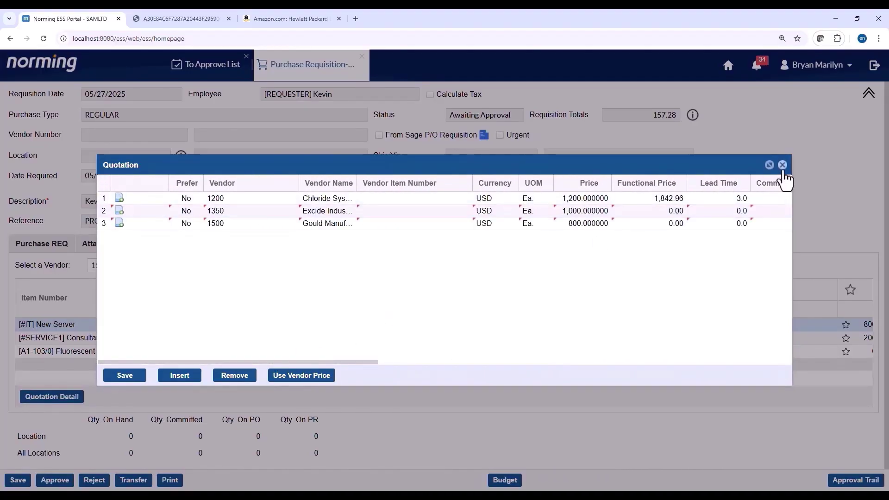
{"action": "left_click", "coordinate": [783, 165]}
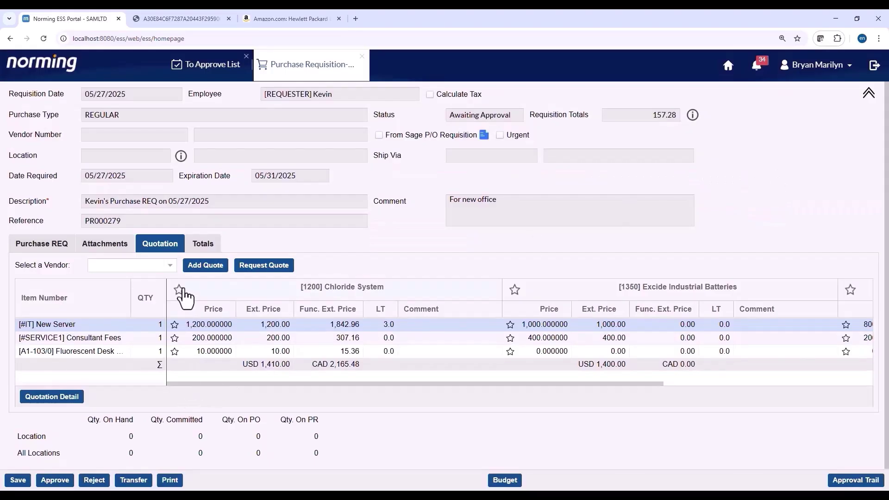
Prefer Chloride System's quote and select all three requisition lines
{"action": "left_click", "coordinate": [179, 290]}
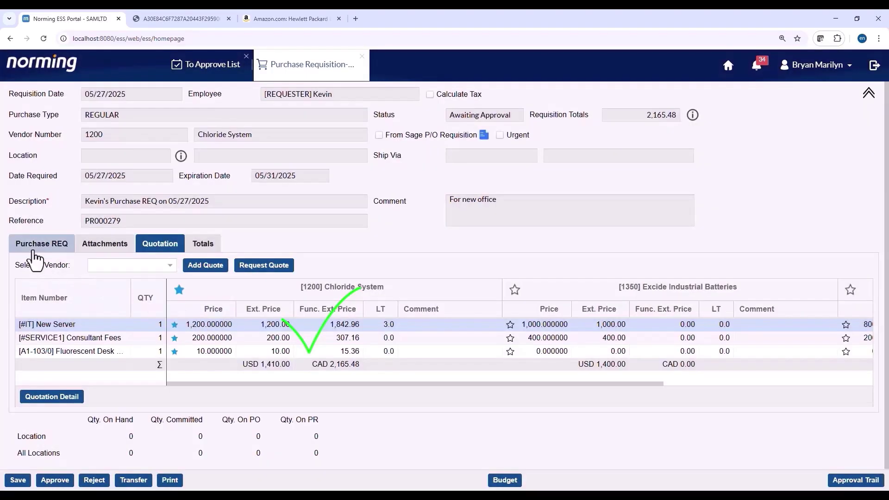
{"action": "left_click", "coordinate": [33, 253]}
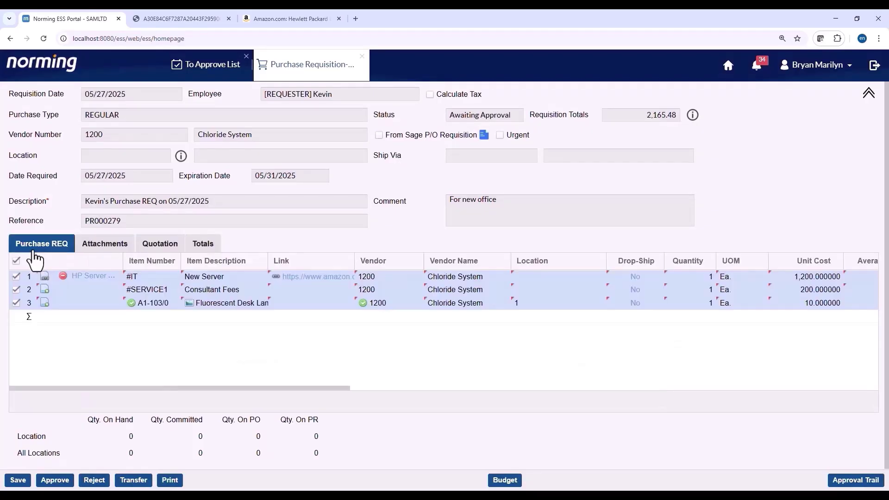
{"action": "left_click", "coordinate": [16, 261]}
{"action": "left_click", "coordinate": [16, 277]}
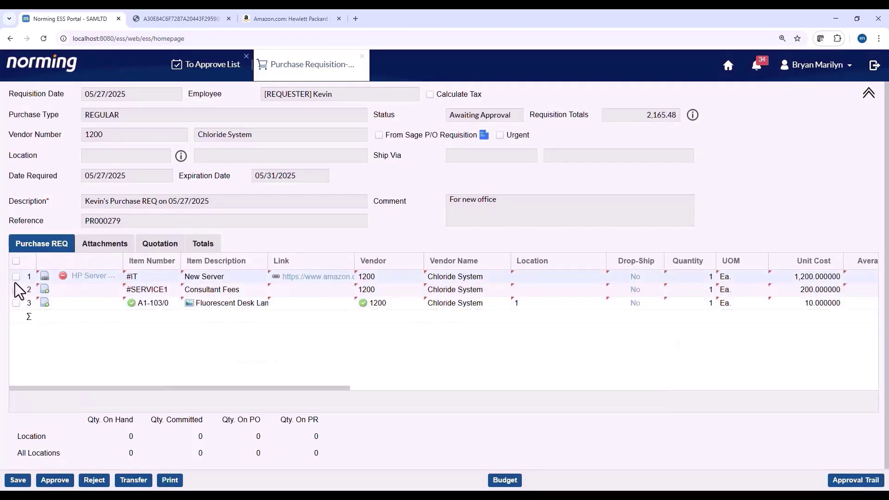
{"action": "left_click", "coordinate": [16, 290]}
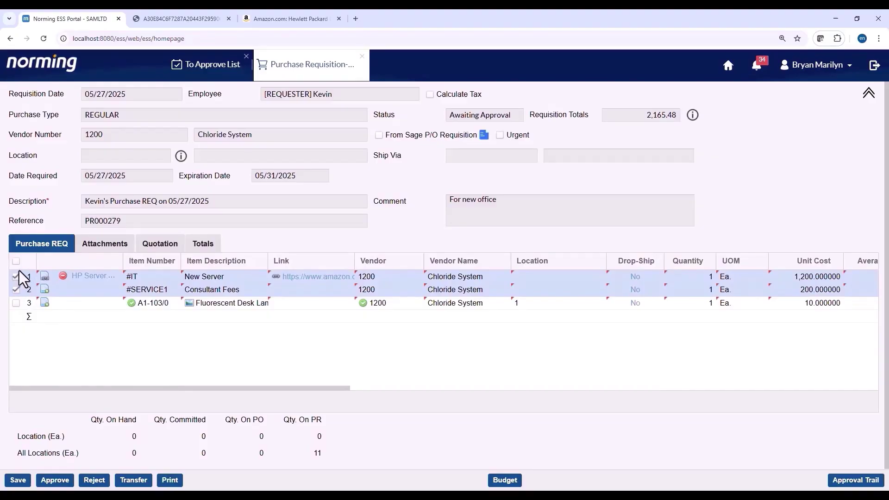
{"action": "left_click", "coordinate": [20, 266]}
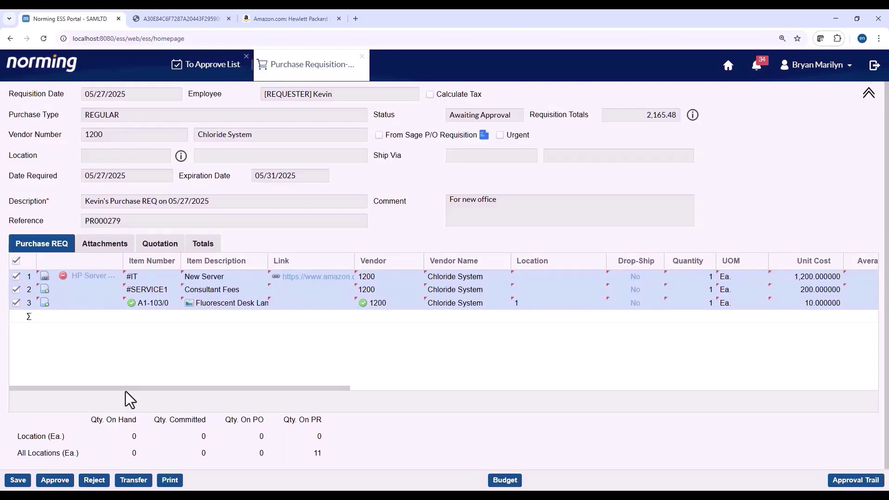
Approve the selected lines with the comment 'quoted'
{"action": "left_click", "coordinate": [67, 482]}
{"action": "left_click", "coordinate": [414, 273]}
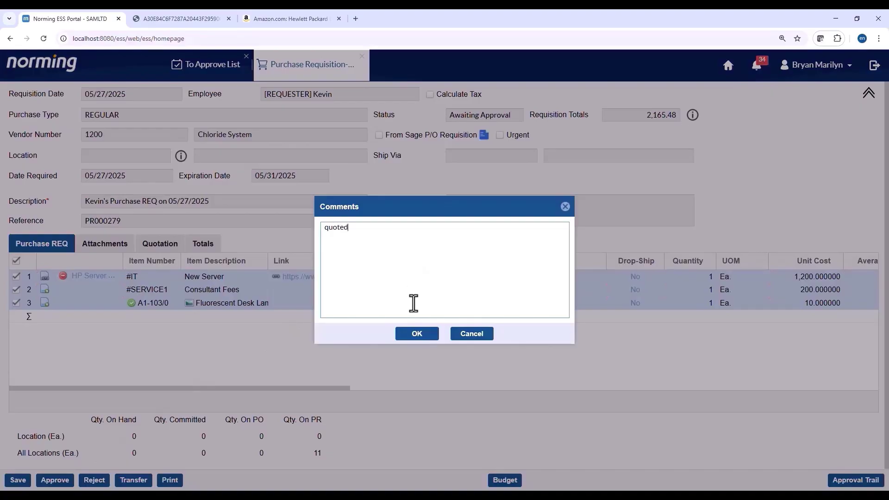
{"action": "left_click", "coordinate": [413, 337]}
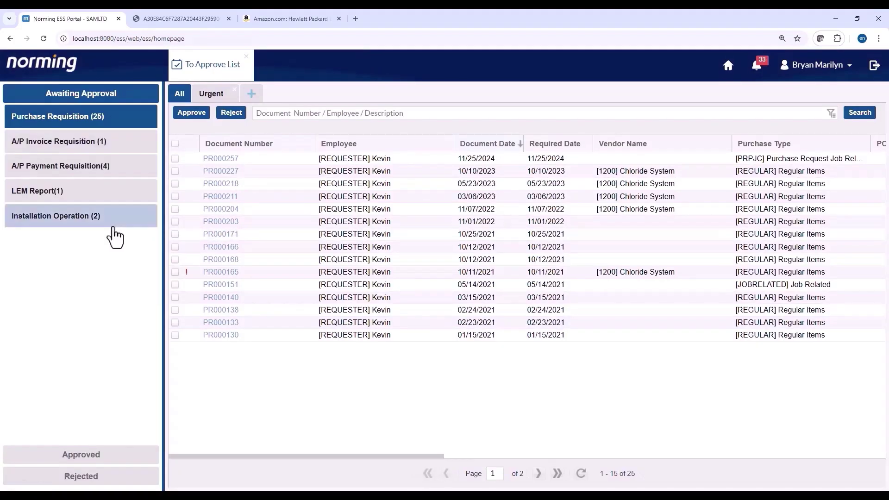
Check PR000279's full approval path now waiting on Finance, then close the requisition and approval list
{"action": "left_click", "coordinate": [72, 456]}
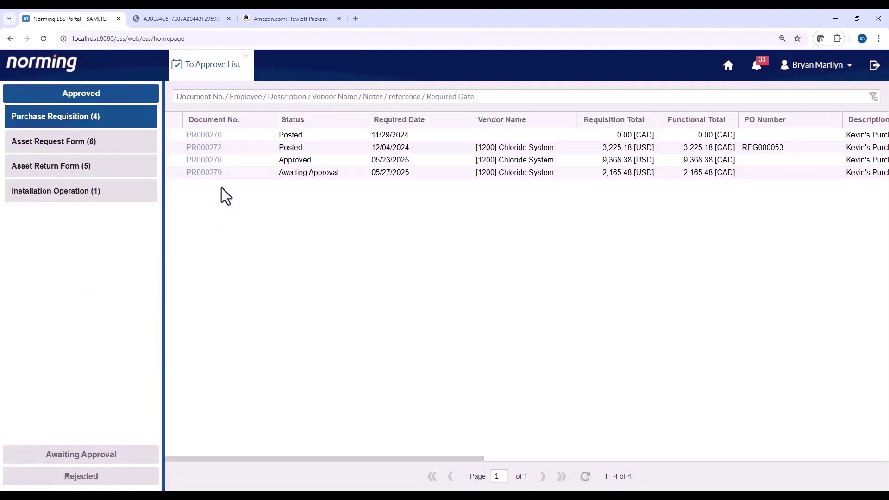
{"action": "double_click", "coordinate": [216, 174]}
{"action": "left_click", "coordinate": [873, 479]}
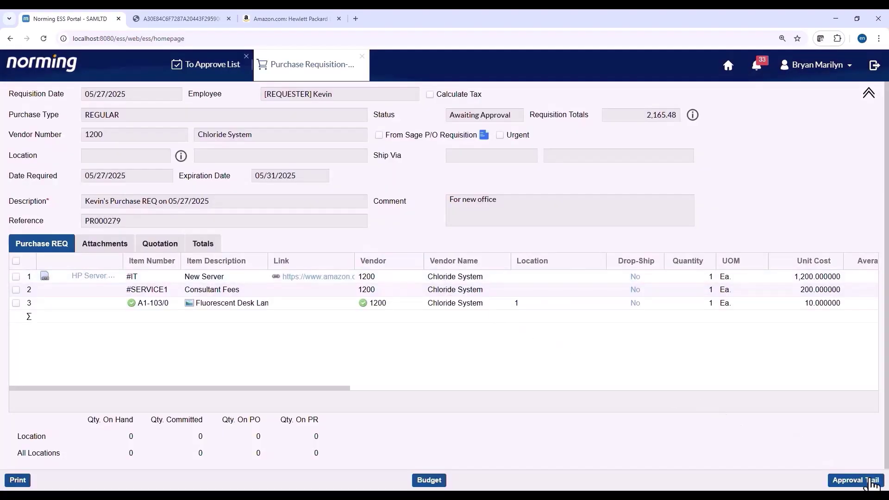
{"action": "left_click", "coordinate": [171, 154]}
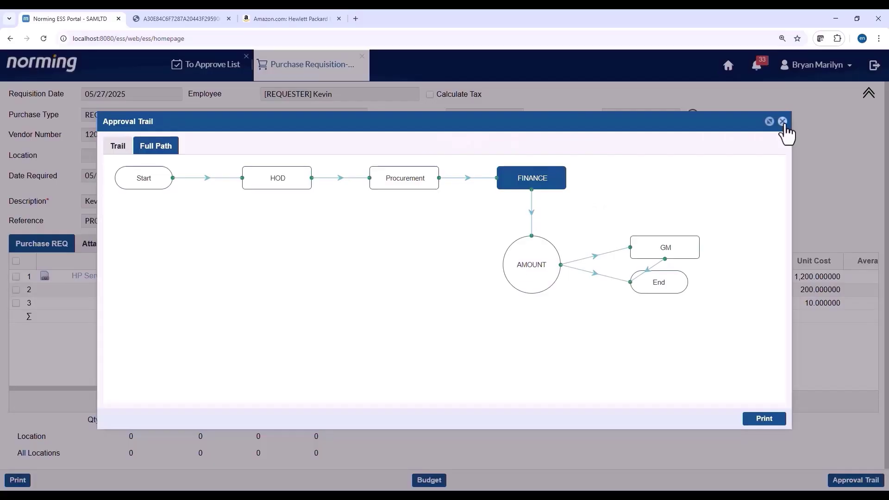
{"action": "left_click", "coordinate": [782, 122]}
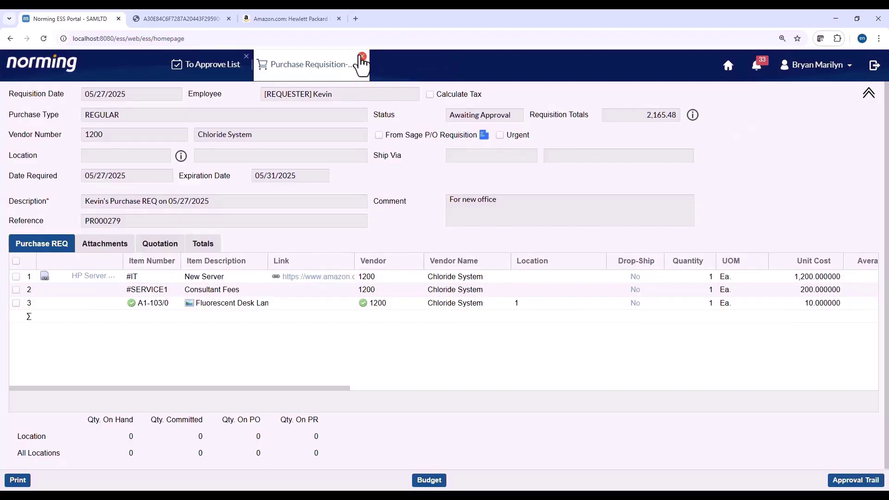
{"action": "left_click", "coordinate": [361, 56]}
{"action": "left_click", "coordinate": [246, 56]}
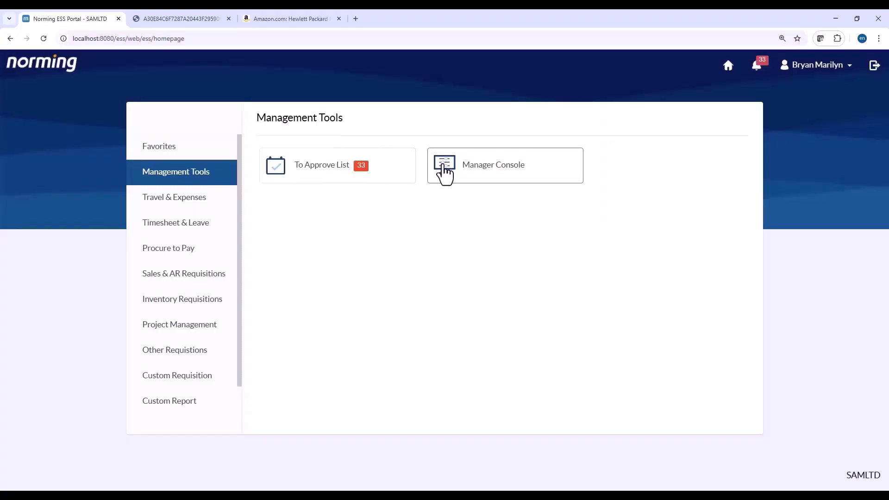
Start a new Manager Console view named IT
{"action": "left_click", "coordinate": [445, 172]}
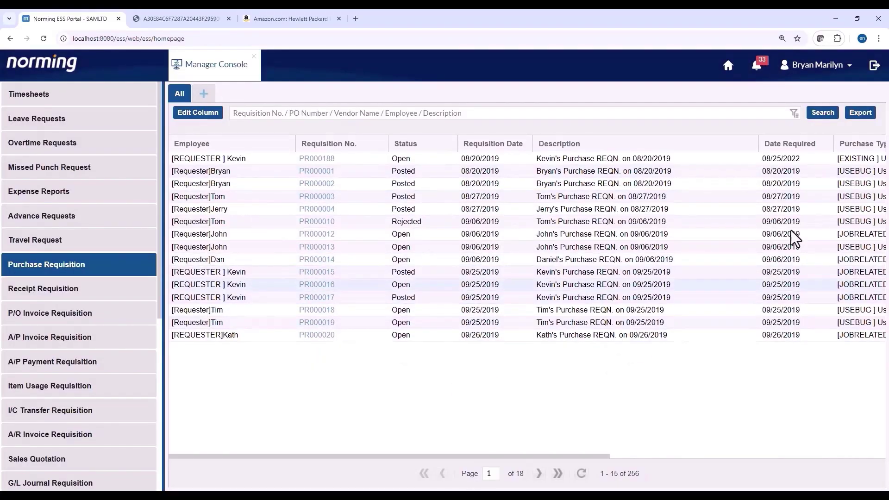
{"action": "left_click", "coordinate": [210, 94]}
{"action": "left_click", "coordinate": [352, 250]}
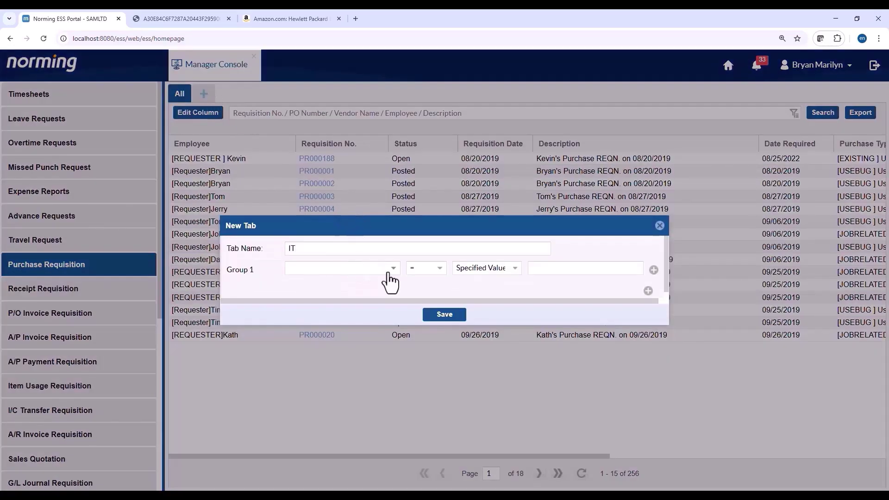
Filter the IT view on Department = IT, save it, and compare with the unfiltered list
{"action": "left_click", "coordinate": [392, 271]}
{"action": "type", "text": "it"}
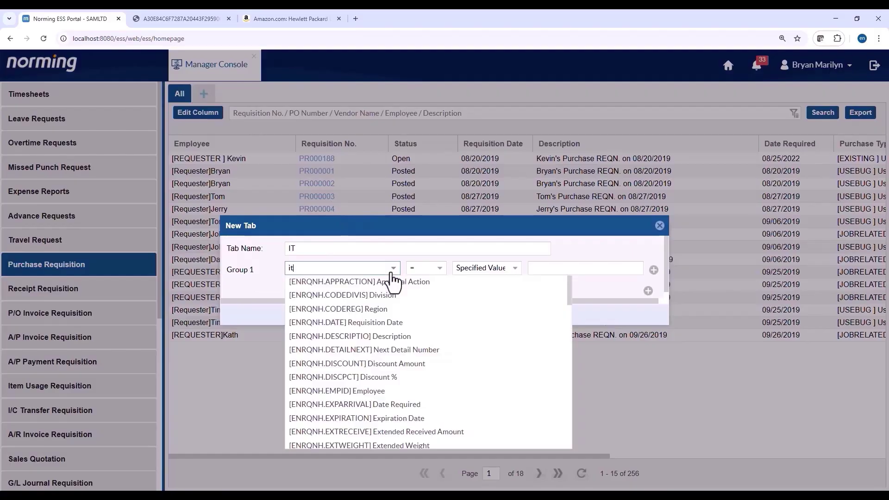
{"action": "key", "text": "BackSpace"}
{"action": "type", "text": "dep"}
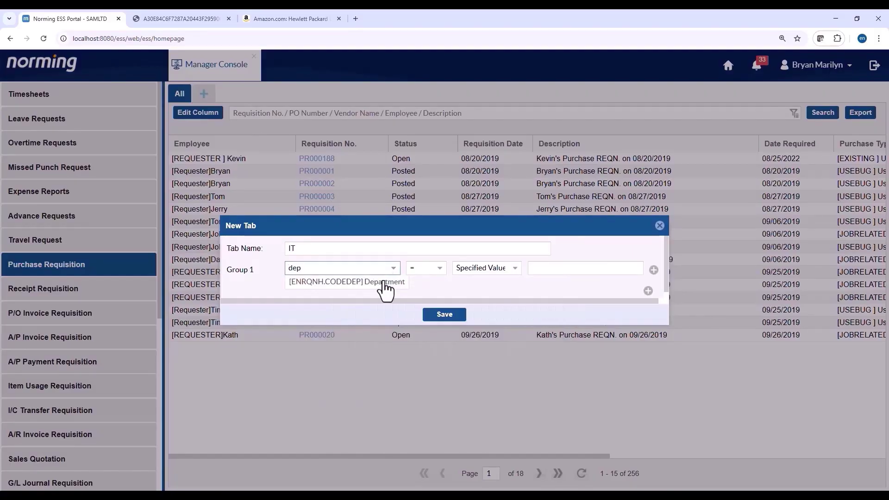
{"action": "left_click", "coordinate": [392, 282]}
{"action": "left_click", "coordinate": [557, 272]}
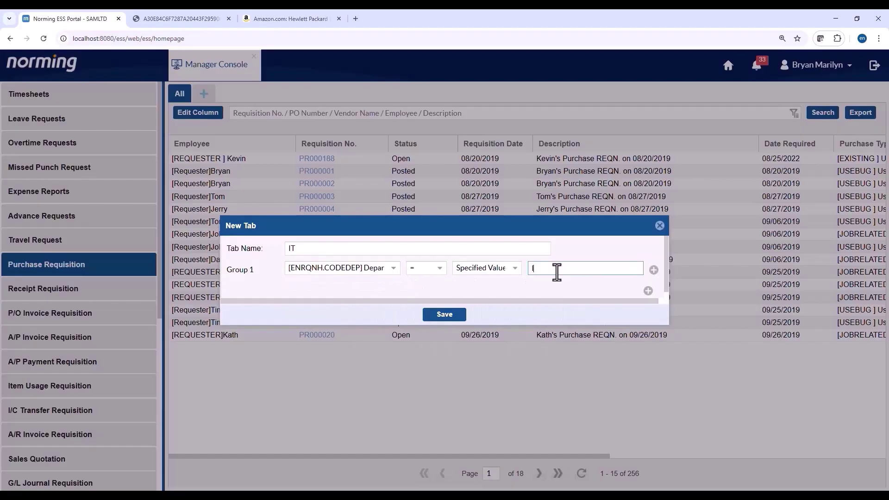
{"action": "type", "text": "IT"}
{"action": "left_click", "coordinate": [430, 316]}
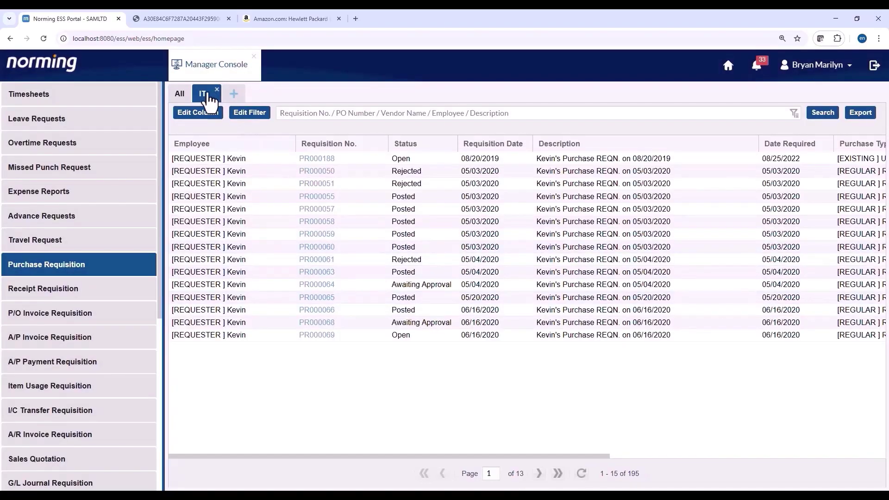
{"action": "left_click", "coordinate": [183, 99]}
{"action": "left_click", "coordinate": [202, 94]}
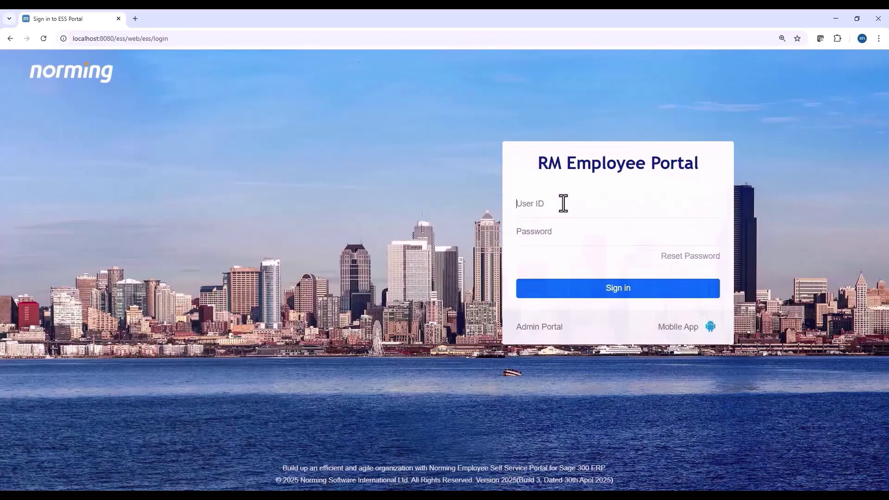
Sign in with the Finance user ID and its password
{"action": "type", "text": "Finance"}
{"action": "left_click", "coordinate": [549, 293]}
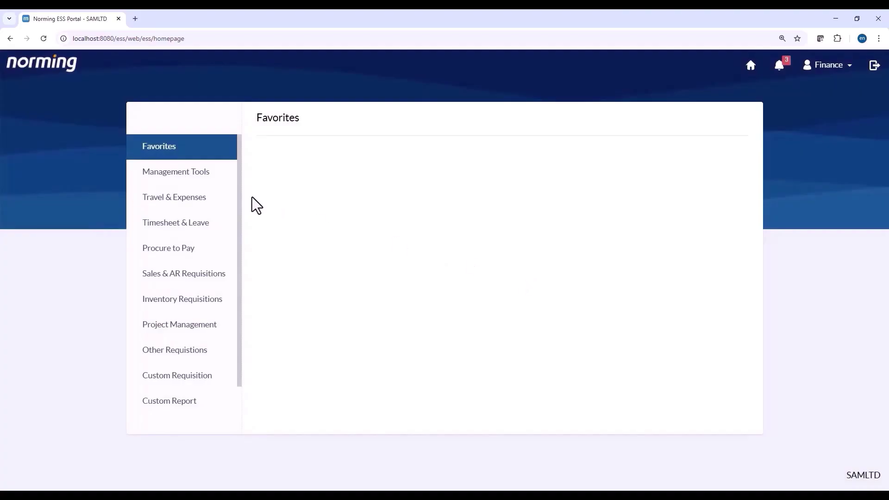
Open PR000279 from the Purchase Requisition To Approve List and scroll to its G/L accounts
{"action": "left_click", "coordinate": [190, 180]}
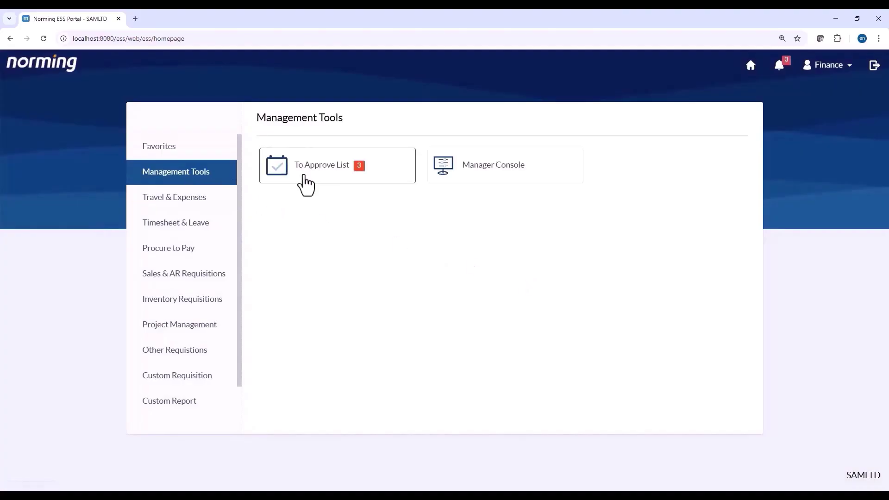
{"action": "left_click", "coordinate": [305, 176]}
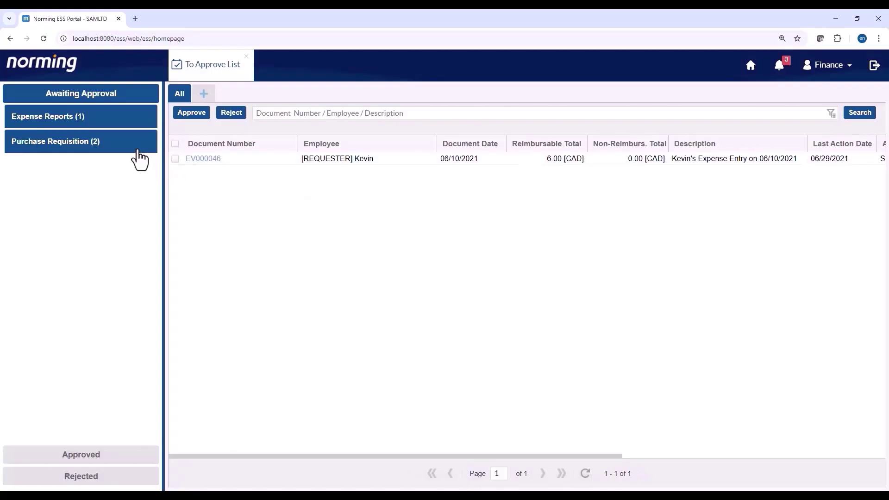
{"action": "left_click", "coordinate": [139, 150]}
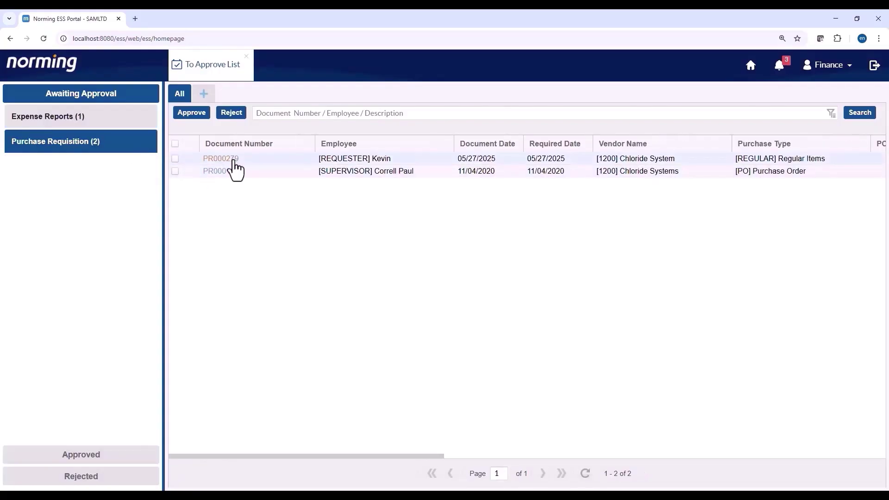
{"action": "left_click", "coordinate": [220, 159]}
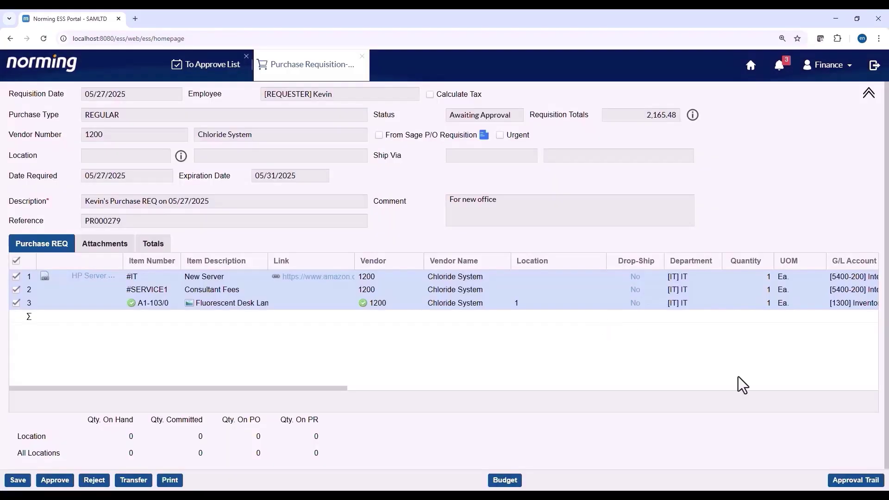
{"action": "left_click_drag", "start_coordinate": [254, 391], "coordinate": [461, 386]}
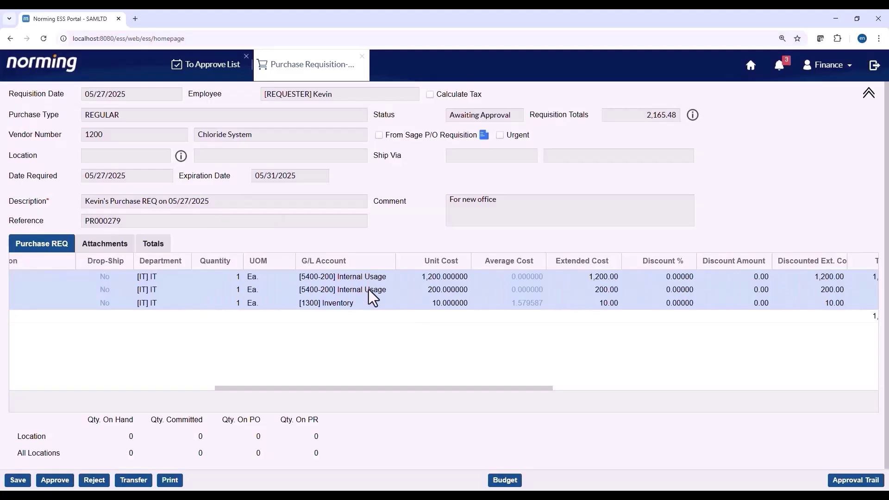
{"action": "left_click", "coordinate": [392, 295]}
Put line 2 on the Internal Usage G/L account and the FINANCE department
{"action": "left_click", "coordinate": [390, 292]}
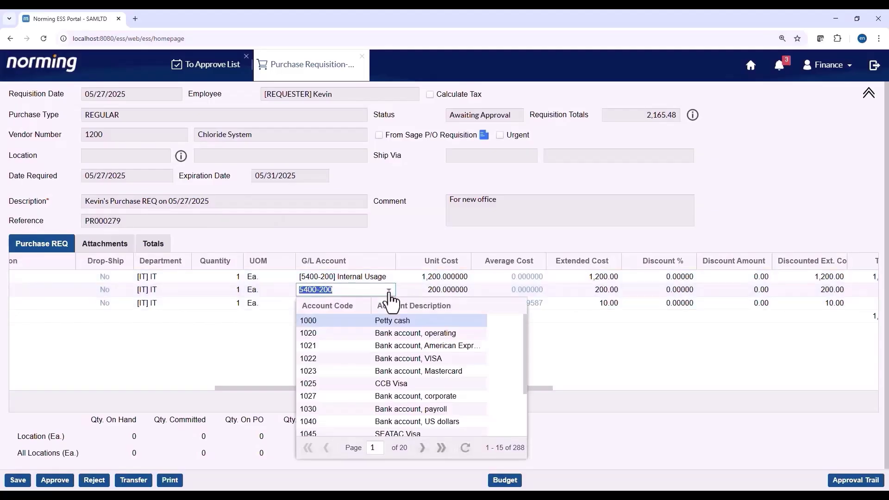
{"action": "type", "text": "it"}
{"action": "type", "text": "nternal"}
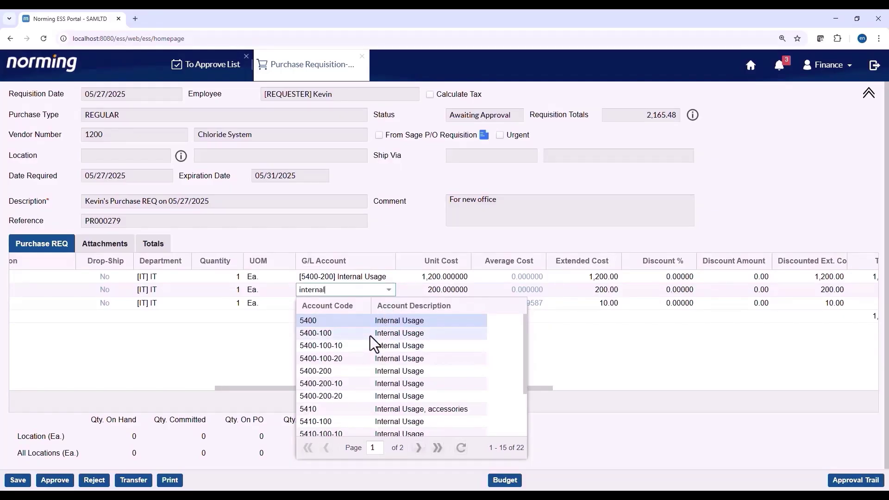
{"action": "left_click", "coordinate": [351, 373]}
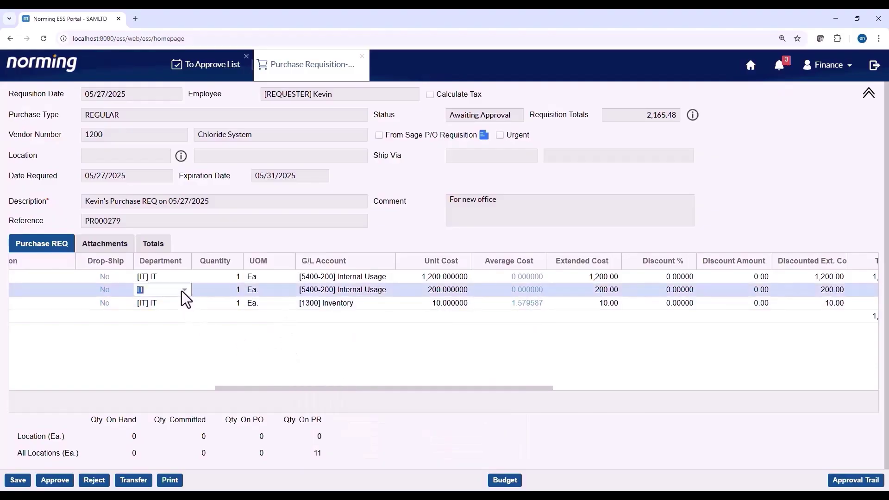
{"action": "left_click", "coordinate": [181, 291]}
{"action": "left_click", "coordinate": [163, 320]}
{"action": "left_click", "coordinate": [321, 357]}
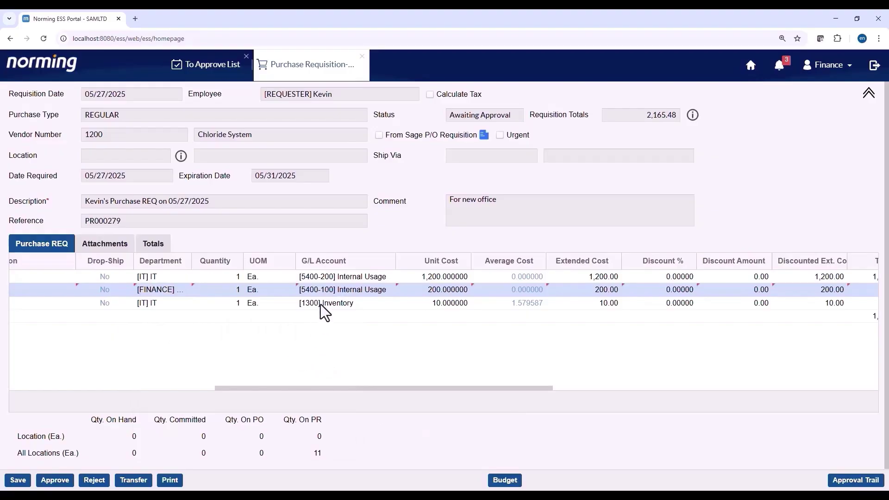
Set line 1's department to IT and check the requisition's budget
{"action": "left_click", "coordinate": [184, 279]}
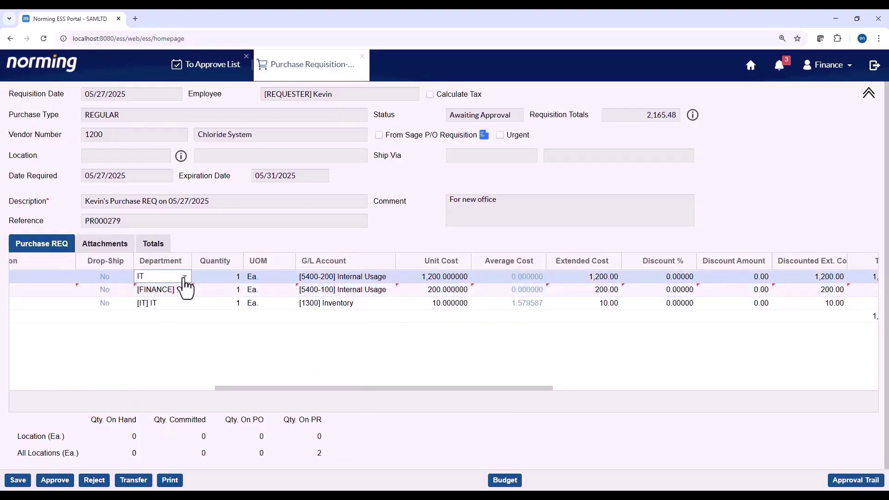
{"action": "left_click", "coordinate": [185, 278]}
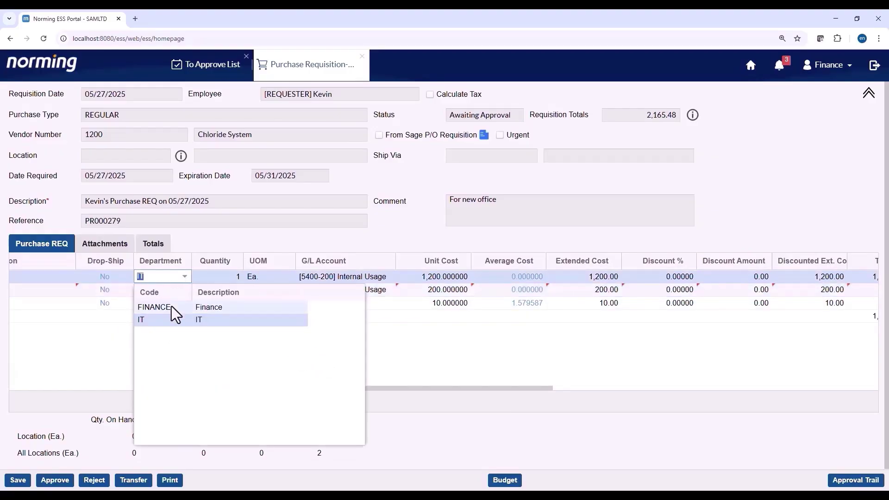
{"action": "left_click", "coordinate": [298, 254]}
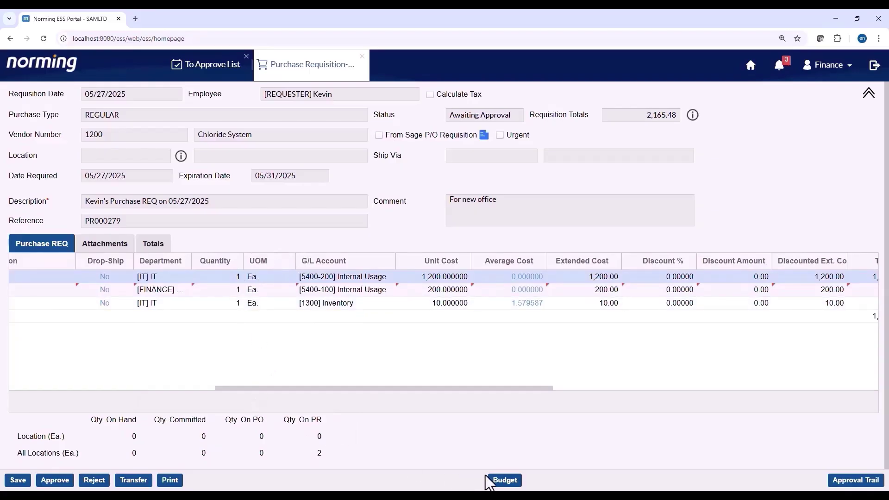
{"action": "left_click", "coordinate": [500, 480]}
Save the requisition and review the Budget and Expenditure figures
{"action": "left_click", "coordinate": [389, 297]}
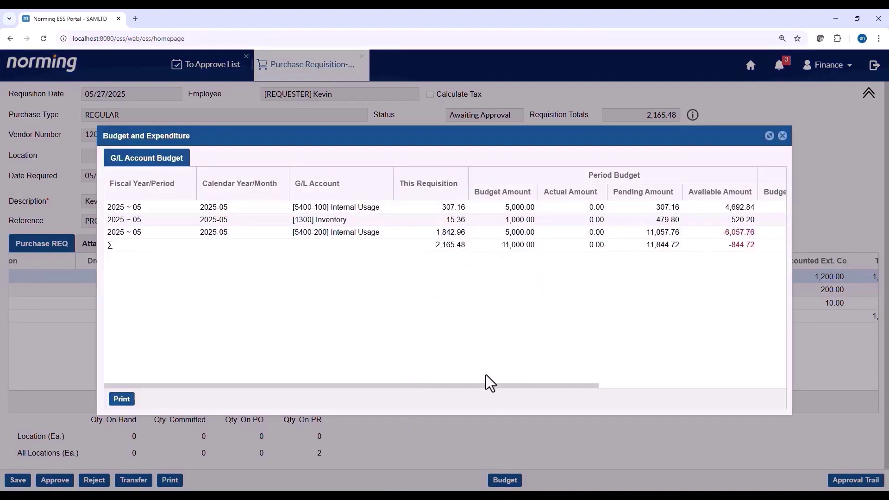
{"action": "left_click_drag", "start_coordinate": [448, 387], "coordinate": [681, 391]}
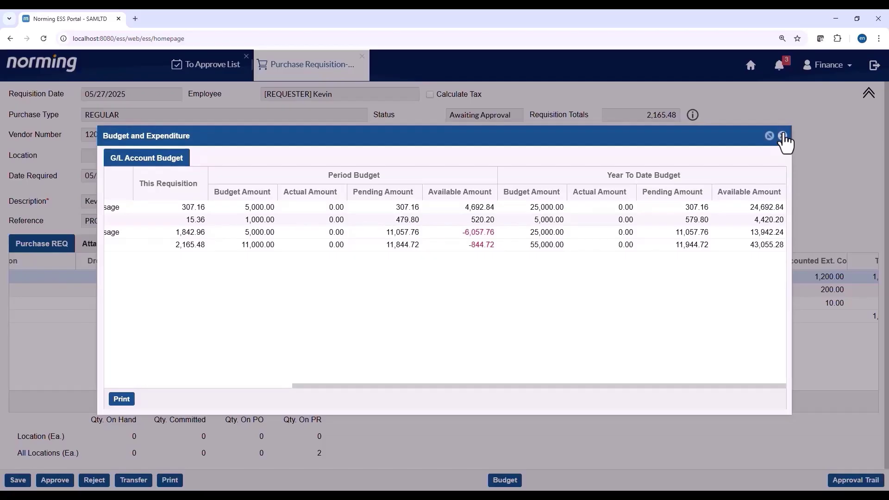
{"action": "left_click", "coordinate": [783, 135]}
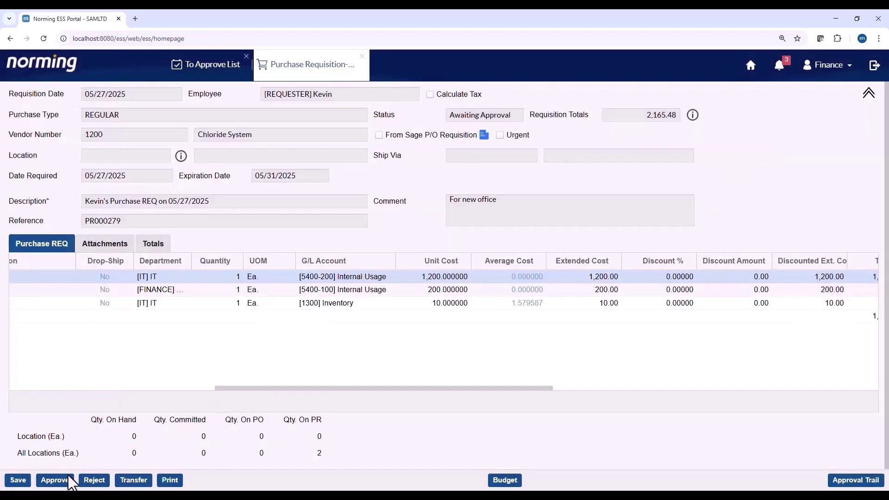
Select all three requisition lines and approve them
{"action": "left_click", "coordinate": [54, 388]}
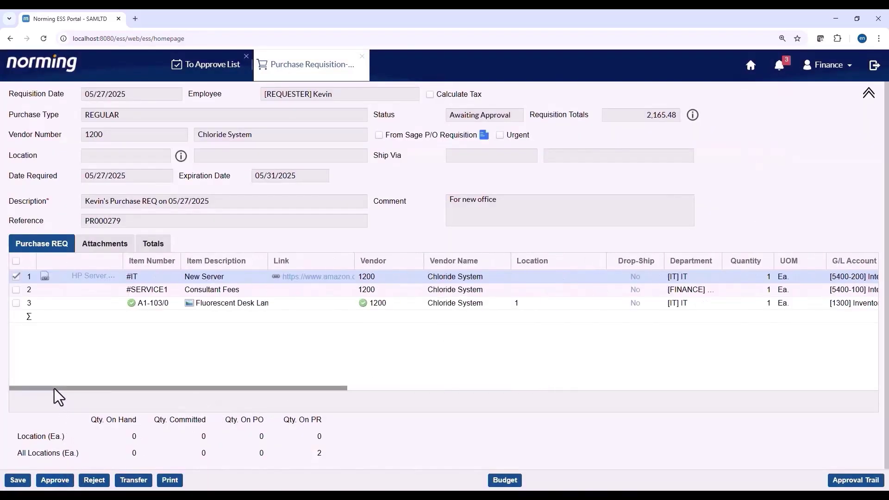
{"action": "left_click", "coordinate": [16, 260]}
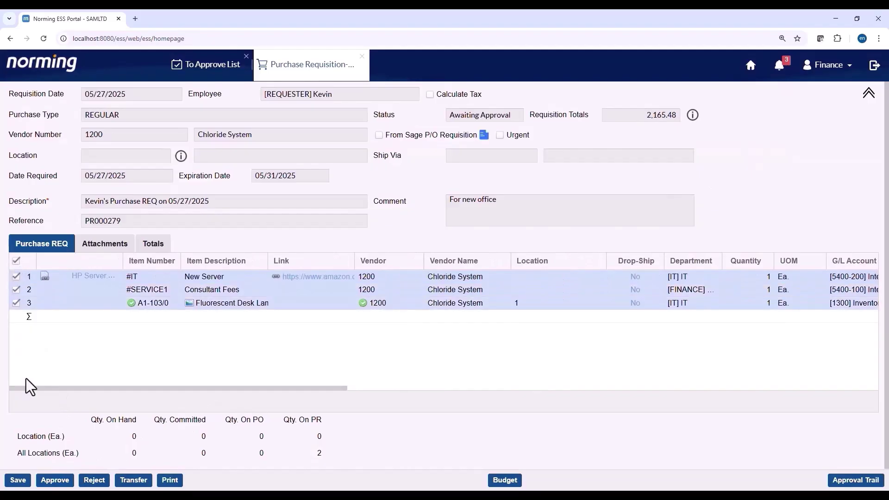
{"action": "left_click", "coordinate": [55, 480]}
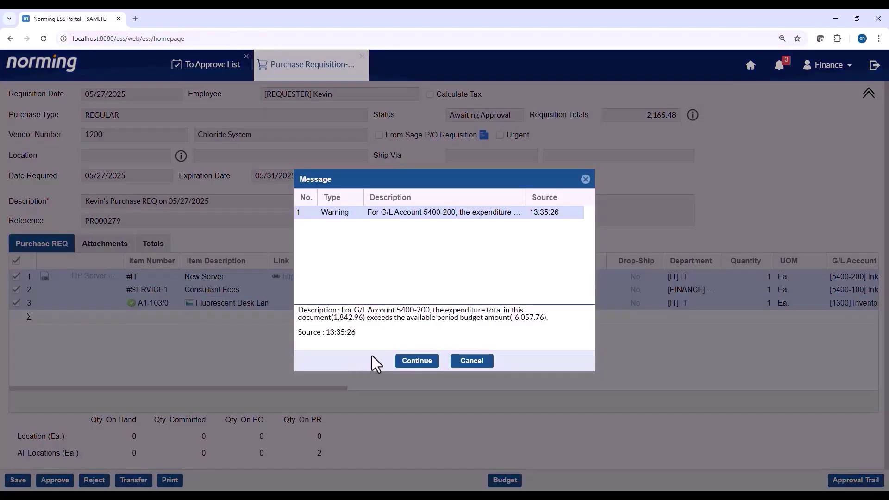
Continue past the budget overrun warning and approve with the comment 'budget checked'
{"action": "left_click", "coordinate": [415, 364]}
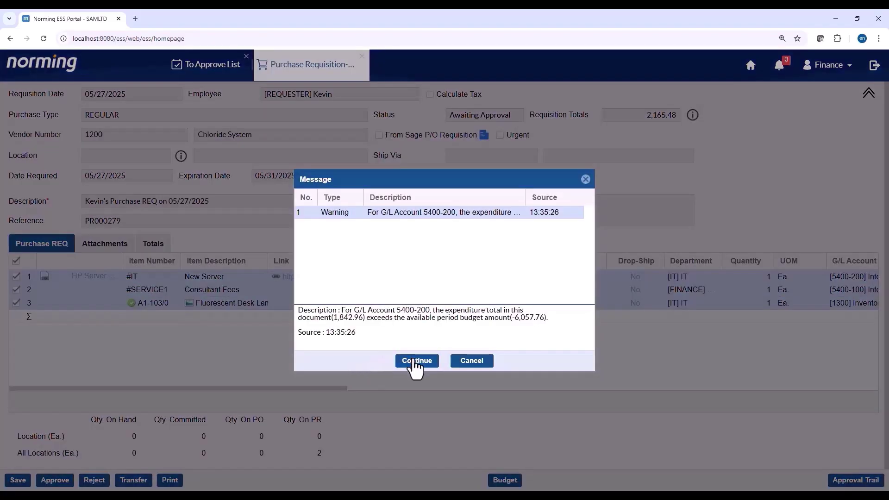
{"action": "left_click", "coordinate": [438, 260]}
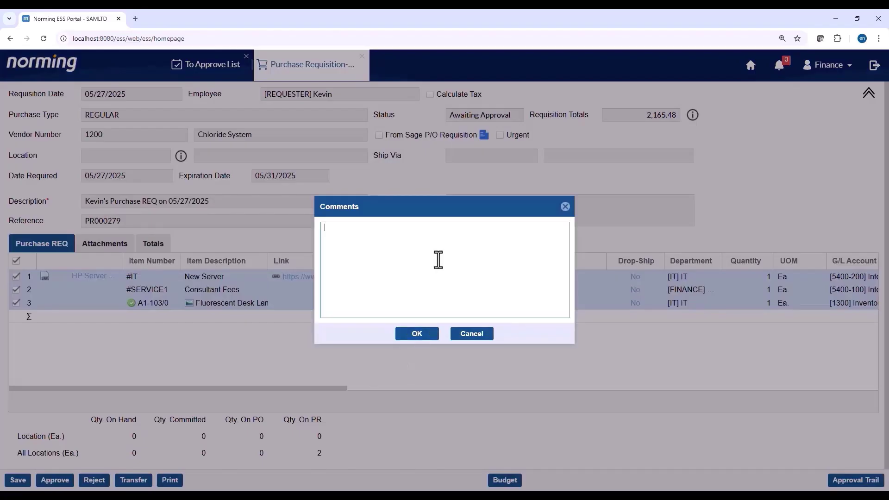
{"action": "type", "text": "budget checked"}
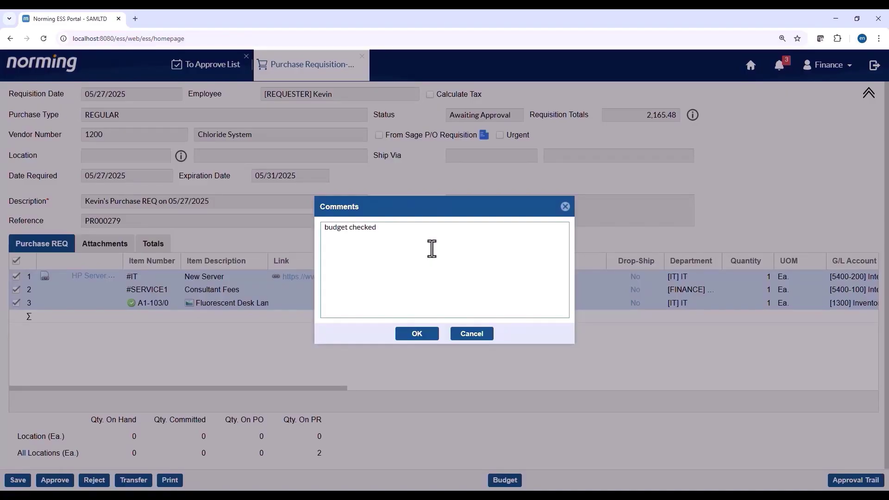
{"action": "left_click", "coordinate": [412, 334]}
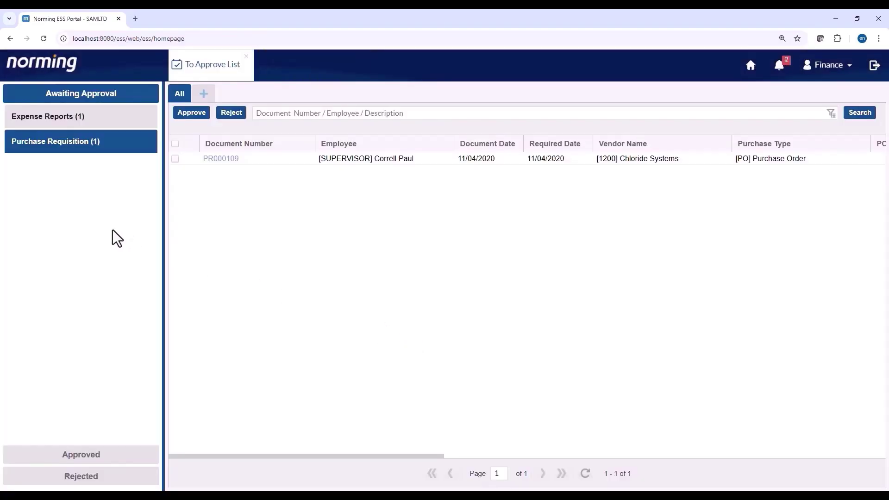
Open PR000279 from Approved and view its Full Path approval trail awaiting the GM
{"action": "left_click", "coordinate": [135, 459]}
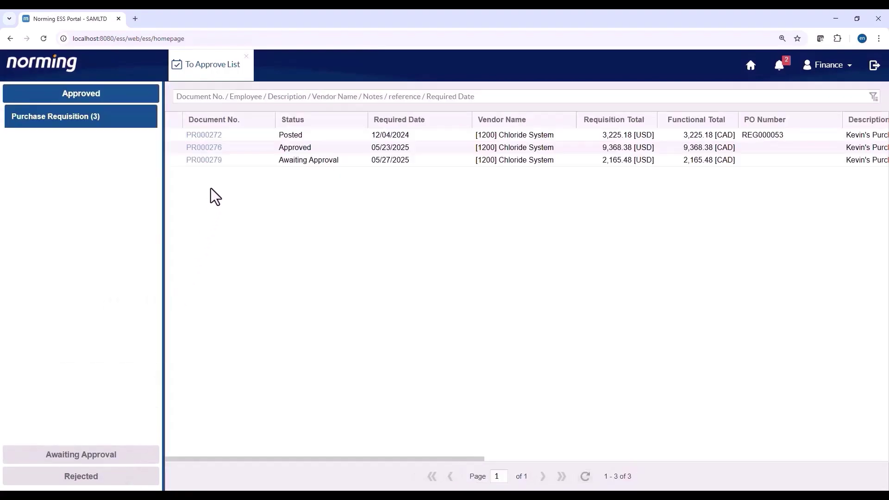
{"action": "double_click", "coordinate": [214, 165]}
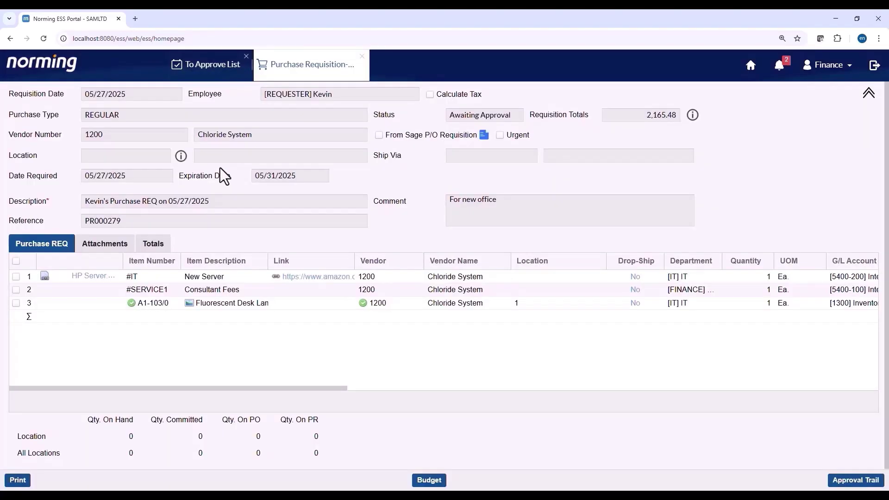
{"action": "left_click", "coordinate": [871, 484]}
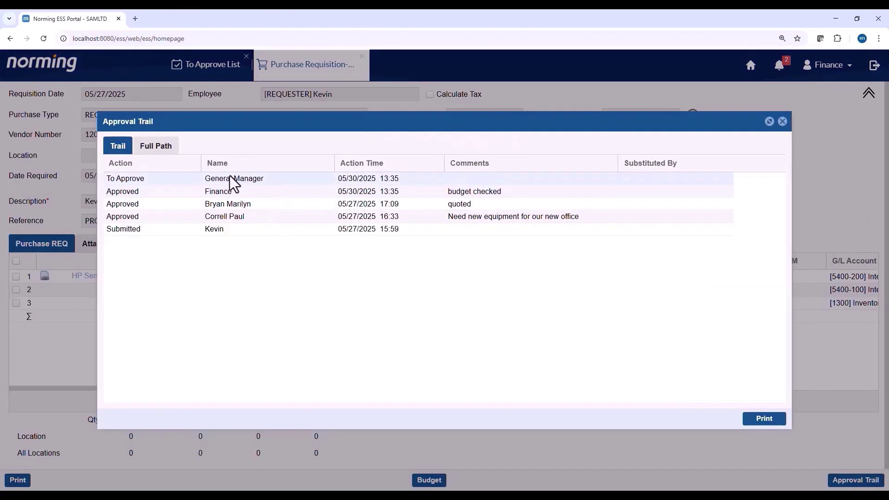
{"action": "left_click", "coordinate": [159, 148]}
{"action": "mouse_move", "coordinate": [533, 276]}
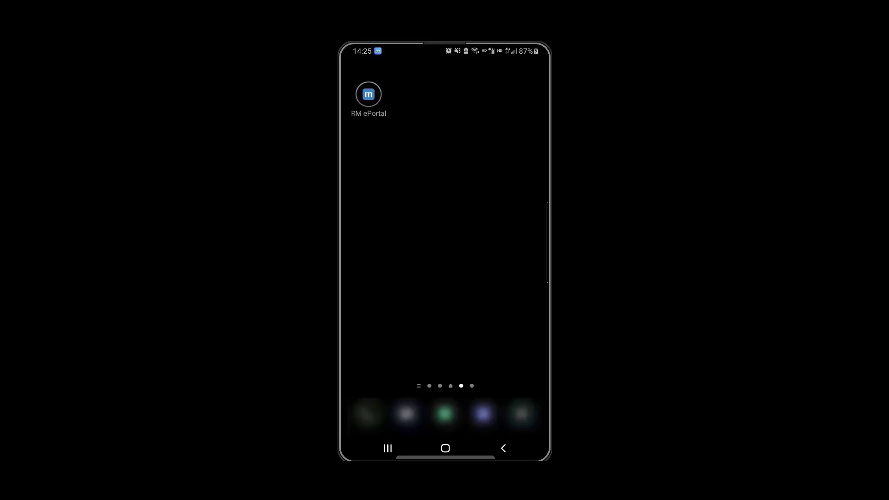
Sign in to RM ePortal and open PR000279 from the pending purchase requisitions
{"action": "left_click", "coordinate": [368, 94]}
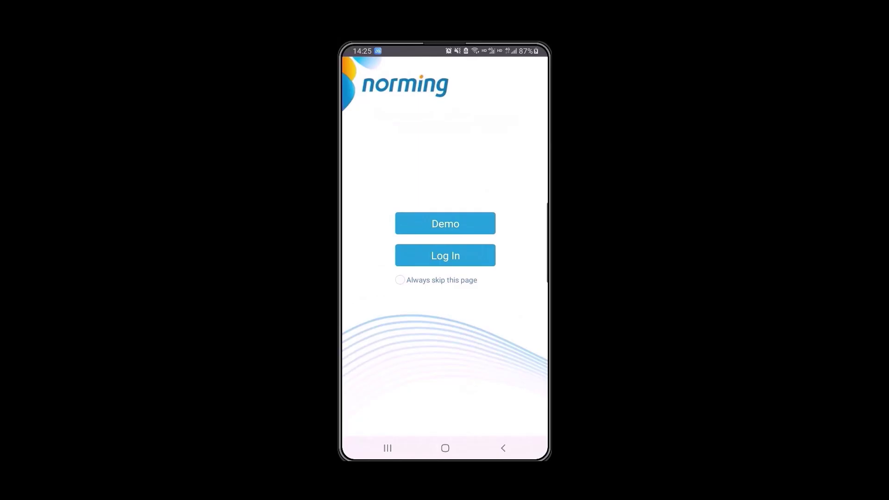
{"action": "left_click", "coordinate": [445, 255]}
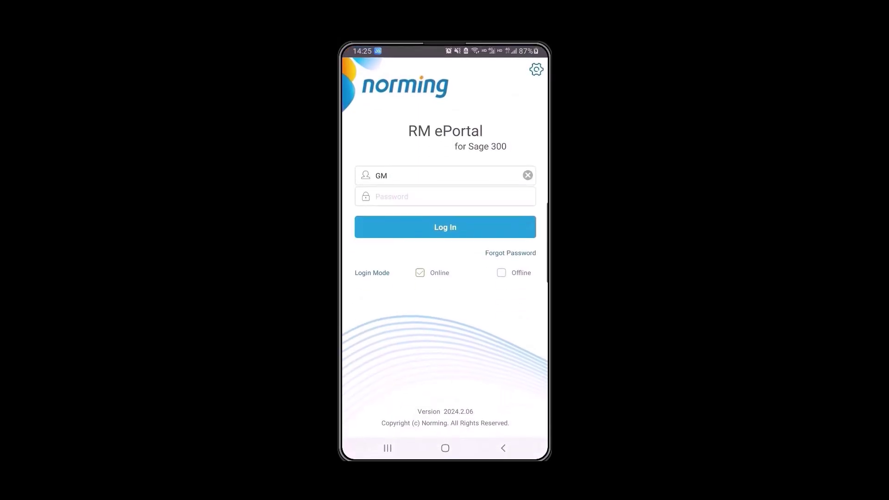
{"action": "left_click", "coordinate": [445, 227]}
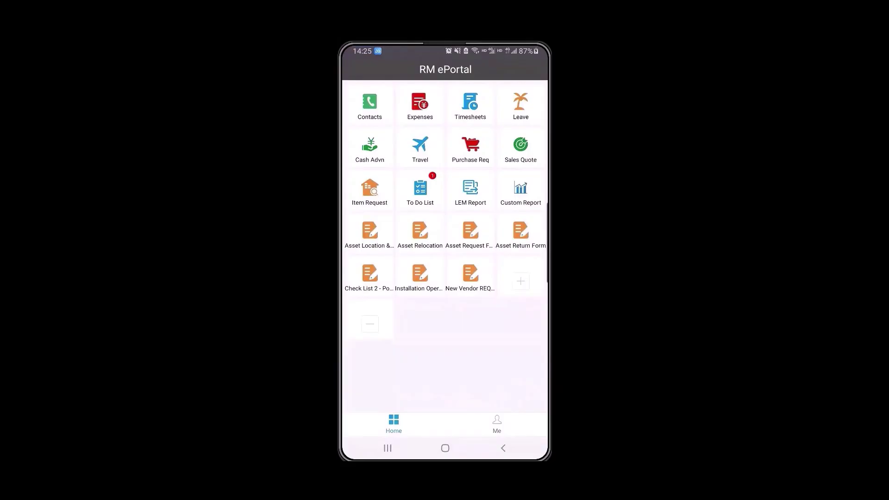
{"action": "left_click", "coordinate": [420, 189]}
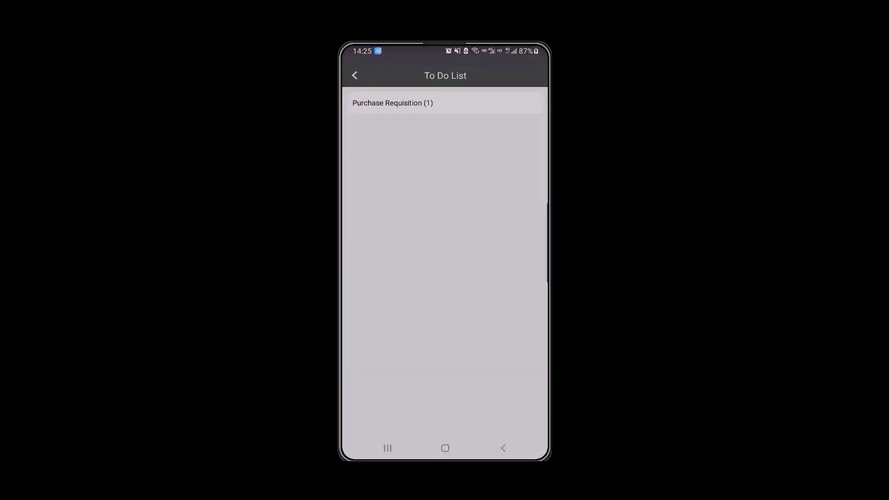
{"action": "left_click", "coordinate": [393, 96]}
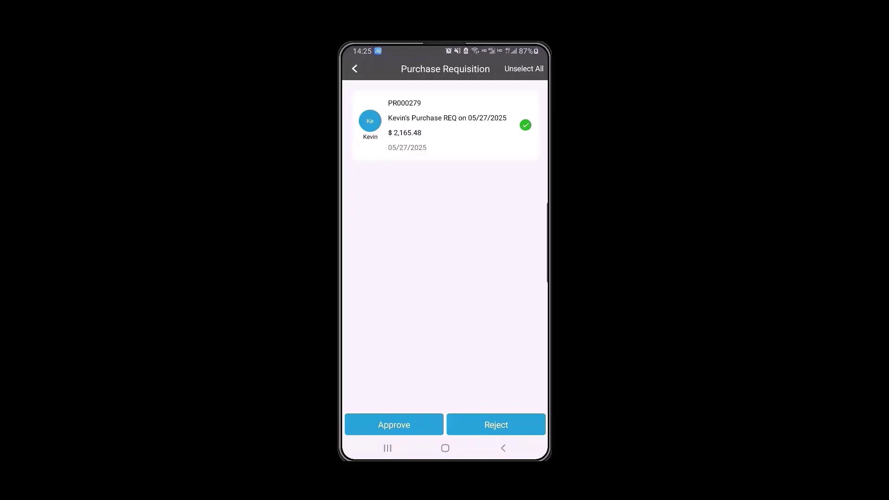
{"action": "left_click", "coordinate": [445, 125]}
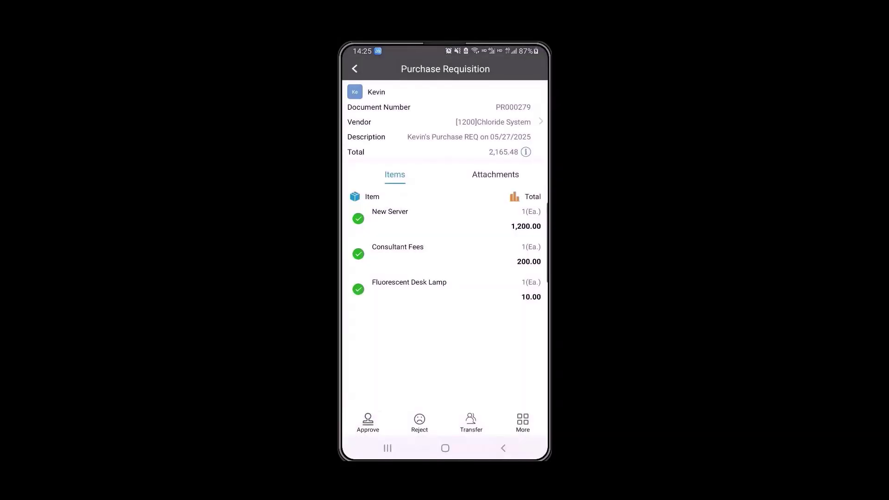
Review PR000279's header details, then view the New Server line's HP Server.png attachment
{"action": "left_click", "coordinate": [540, 121]}
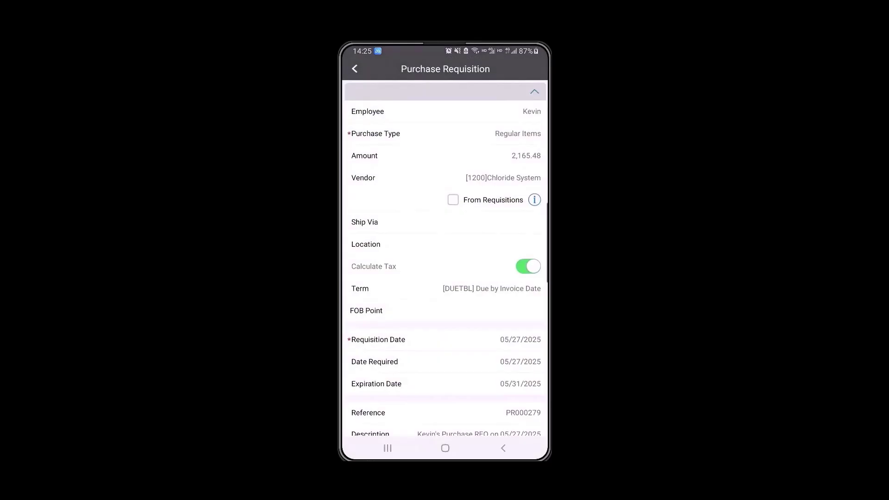
{"action": "scroll", "coordinate": [445, 258], "scroll_direction": "down", "scroll_amount": 3}
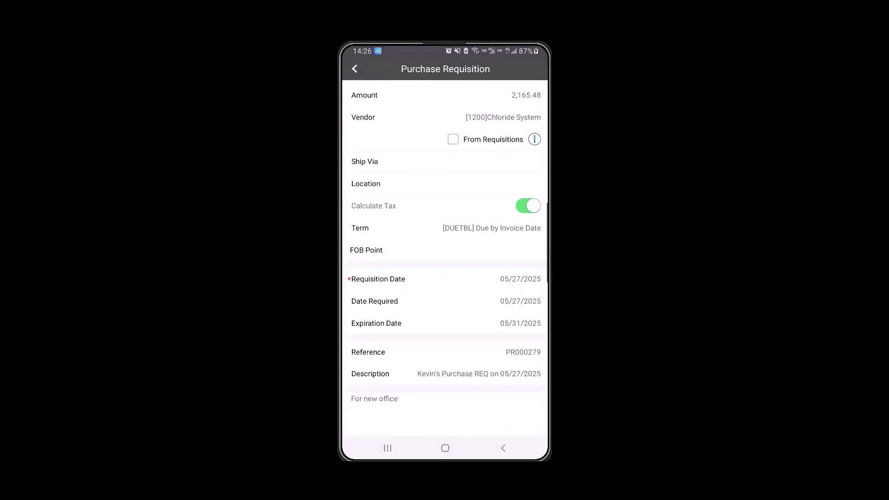
{"action": "left_click", "coordinate": [355, 69]}
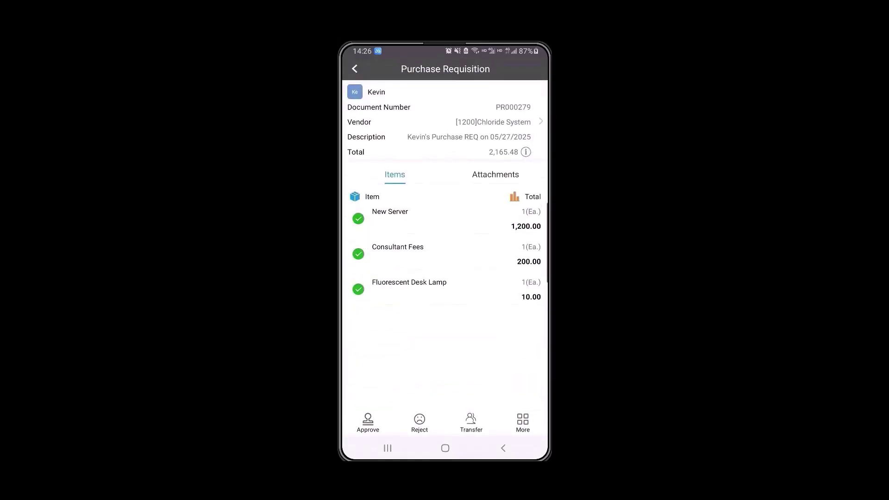
{"action": "left_click", "coordinate": [390, 217]}
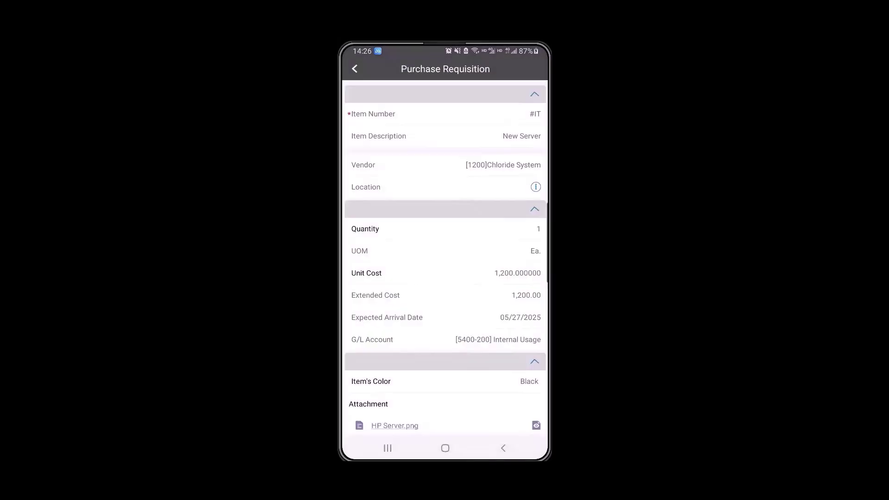
{"action": "scroll", "coordinate": [445, 258], "scroll_direction": "down", "scroll_amount": 5}
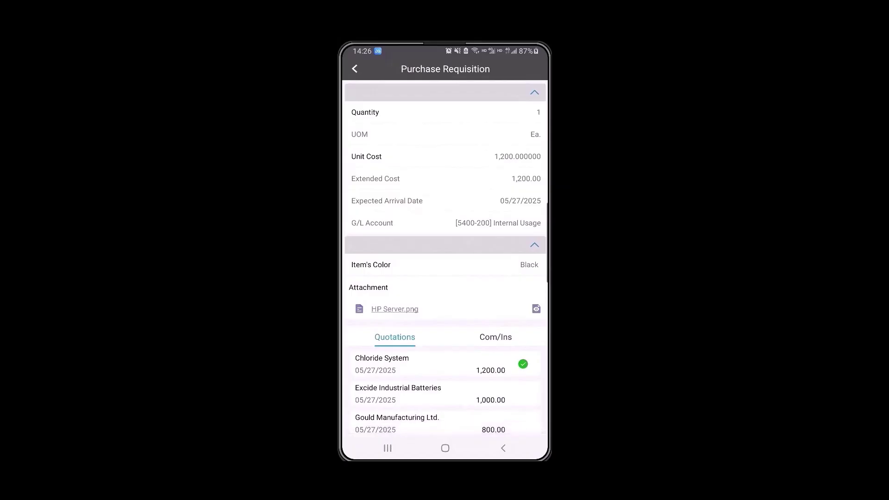
{"action": "left_click", "coordinate": [395, 309]}
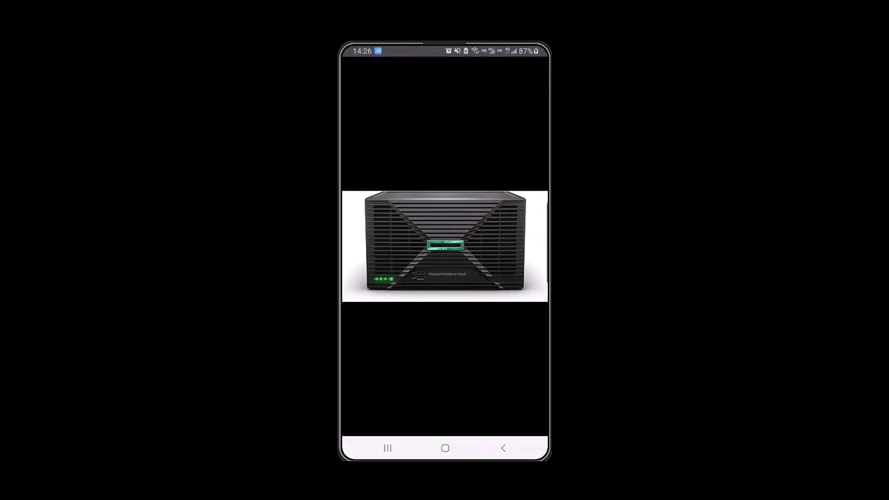
Close the image and check the requisition's G/L account budget
{"action": "left_click", "coordinate": [503, 448]}
{"action": "left_click", "coordinate": [503, 448]}
{"action": "left_click", "coordinate": [523, 421]}
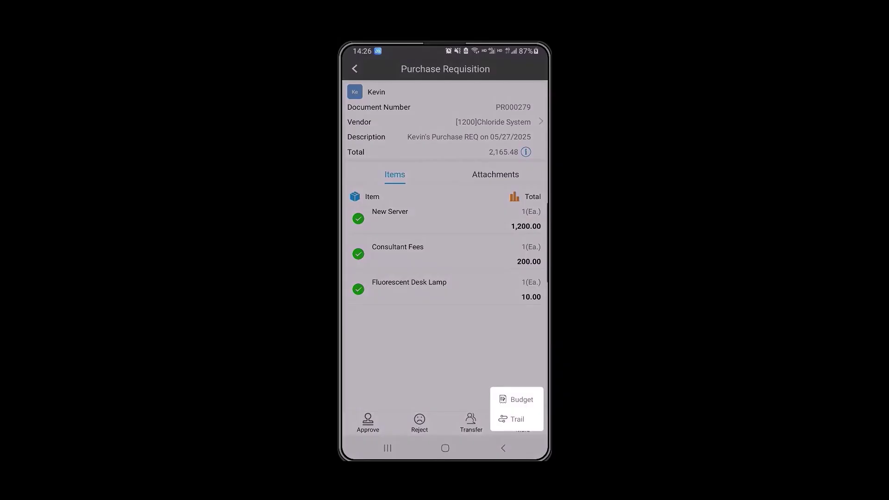
{"action": "left_click", "coordinate": [517, 400]}
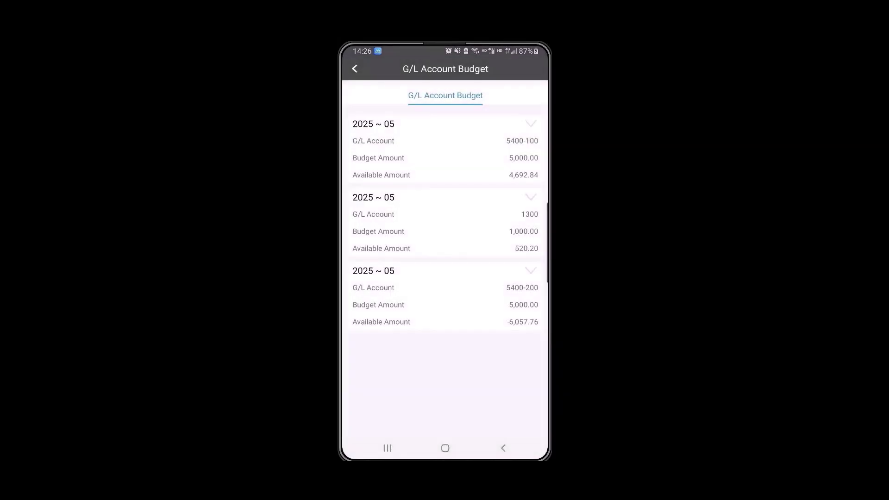
{"action": "left_click", "coordinate": [503, 448]}
View PR000279's approval trail under More, then close it
{"action": "left_click", "coordinate": [523, 421]}
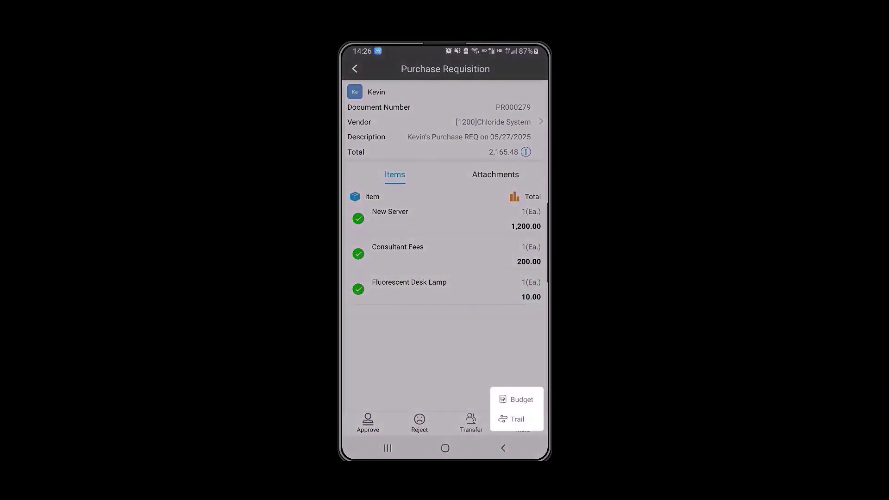
{"action": "left_click", "coordinate": [514, 419]}
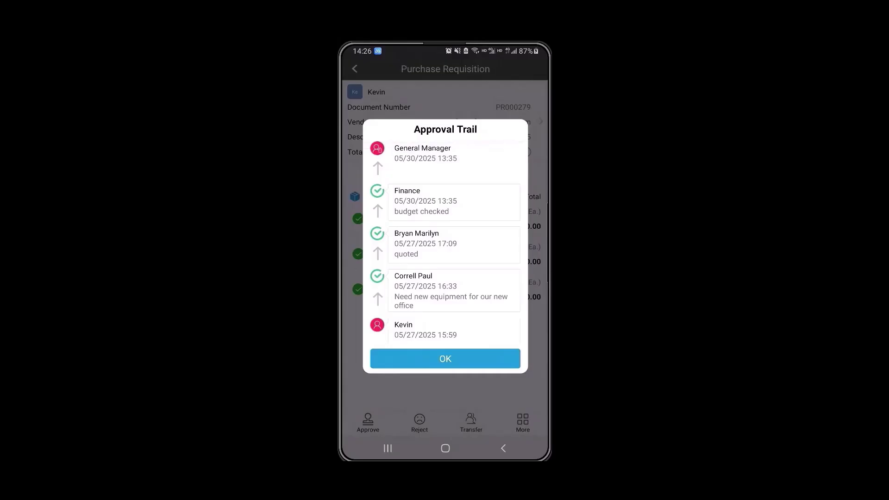
{"action": "left_click", "coordinate": [444, 358]}
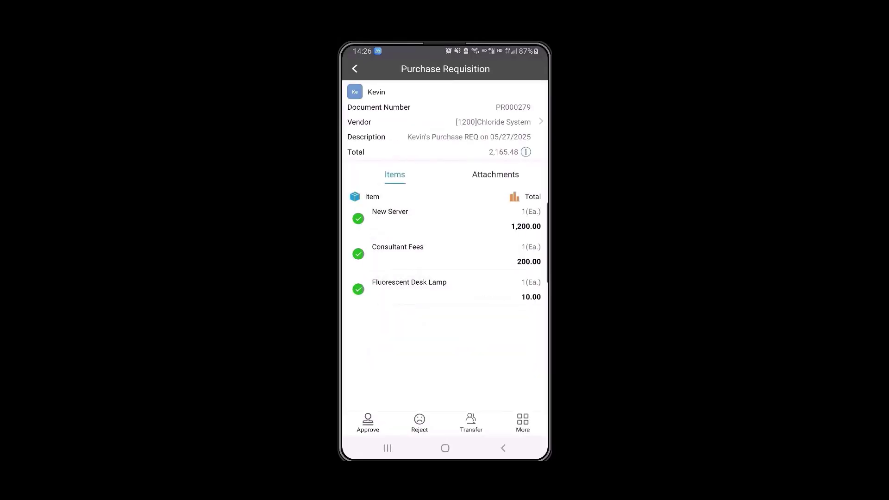
Approve PR000279 with the comment 'Approved' and confirm
{"action": "left_click", "coordinate": [368, 421]}
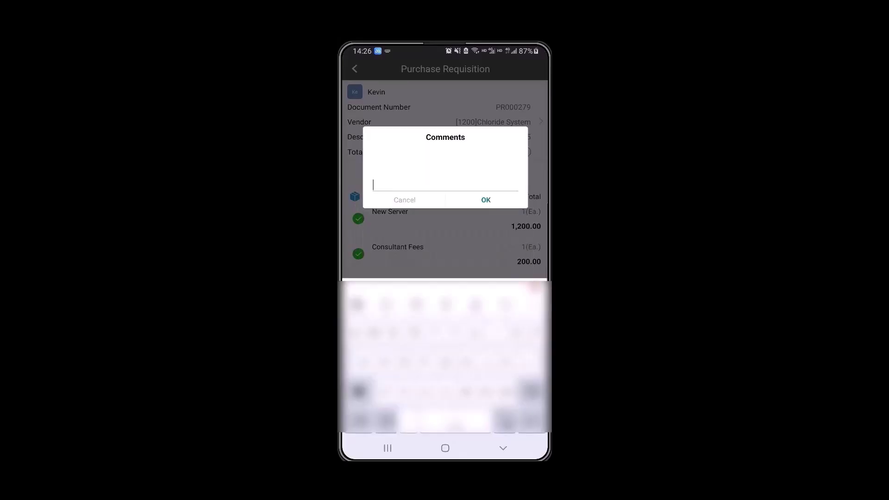
{"action": "type", "text": "App"}
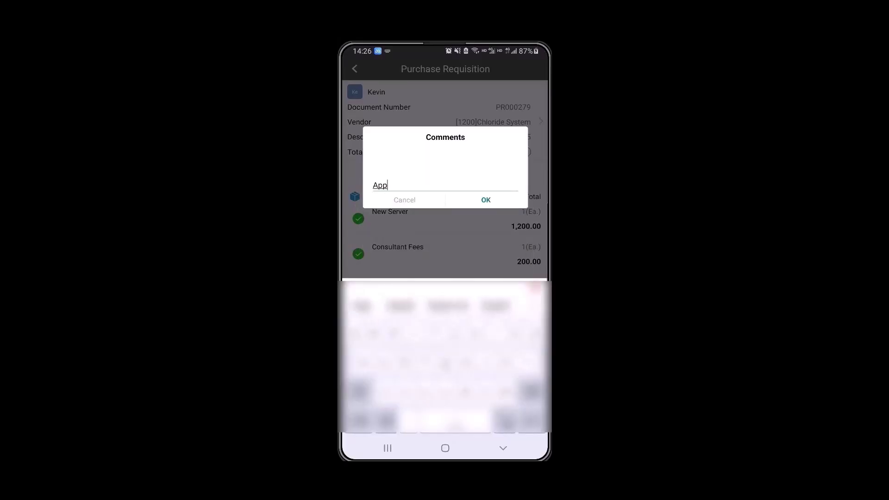
{"action": "type", "text": "roved"}
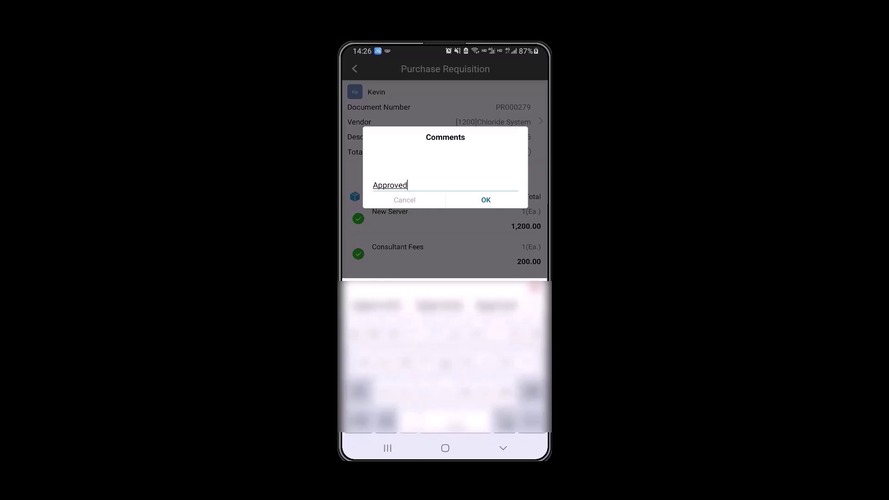
{"action": "left_click", "coordinate": [486, 200]}
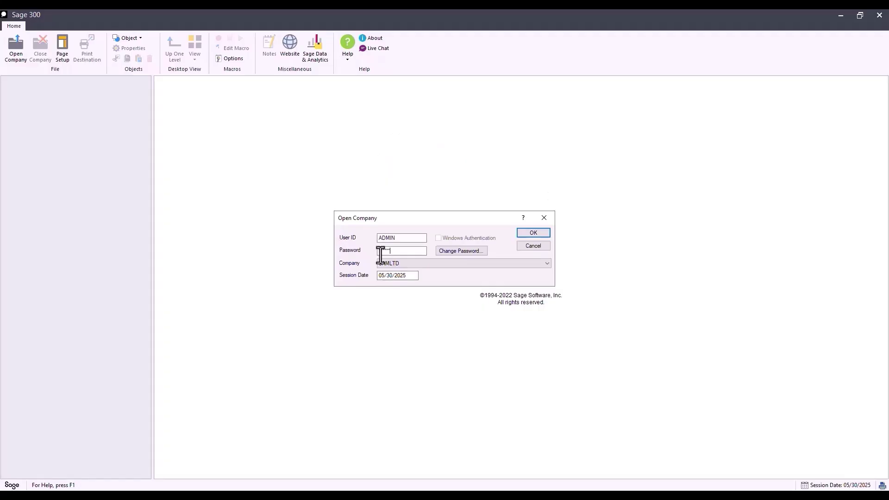
Sign in to Sage 300 and open PR000279 from the Purchase Requisition List
{"action": "key", "text": "Return"}
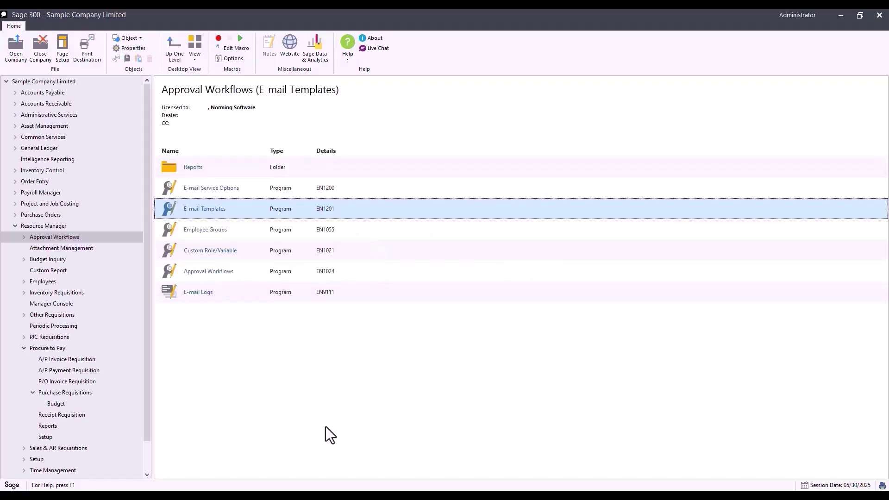
{"action": "left_click", "coordinate": [48, 395]}
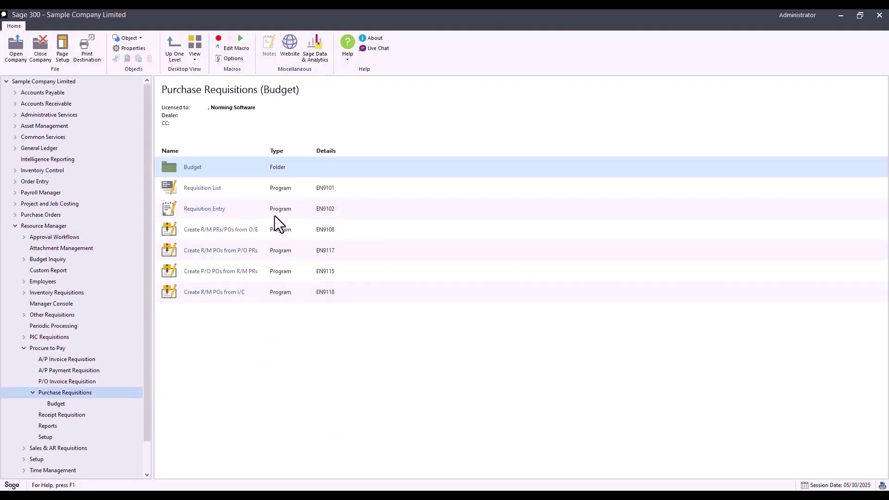
{"action": "left_click", "coordinate": [264, 187]}
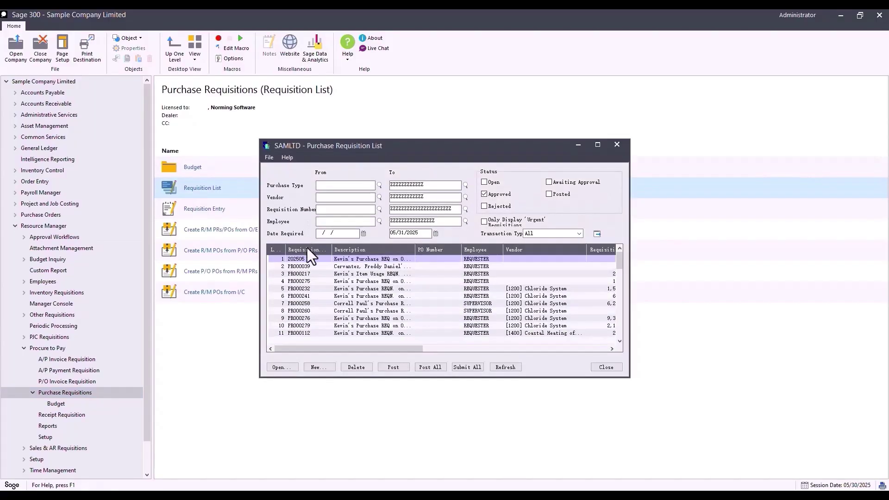
{"action": "left_click", "coordinate": [304, 326]}
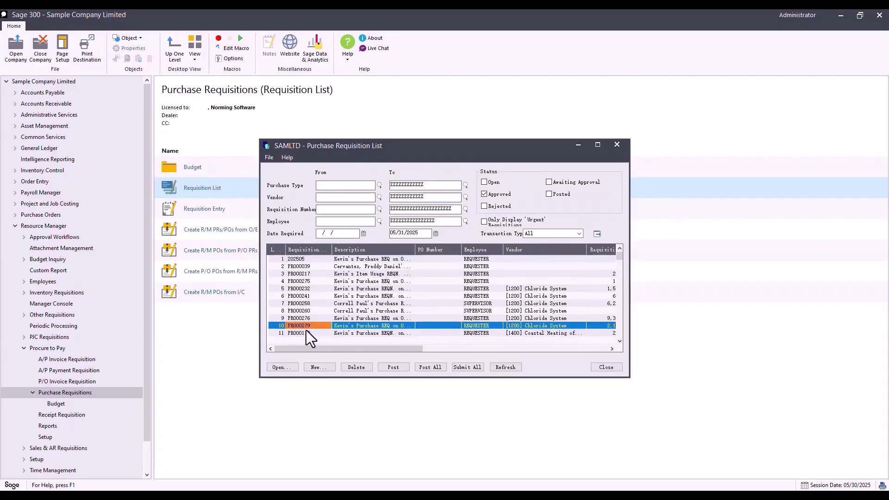
{"action": "double_click", "coordinate": [315, 324]}
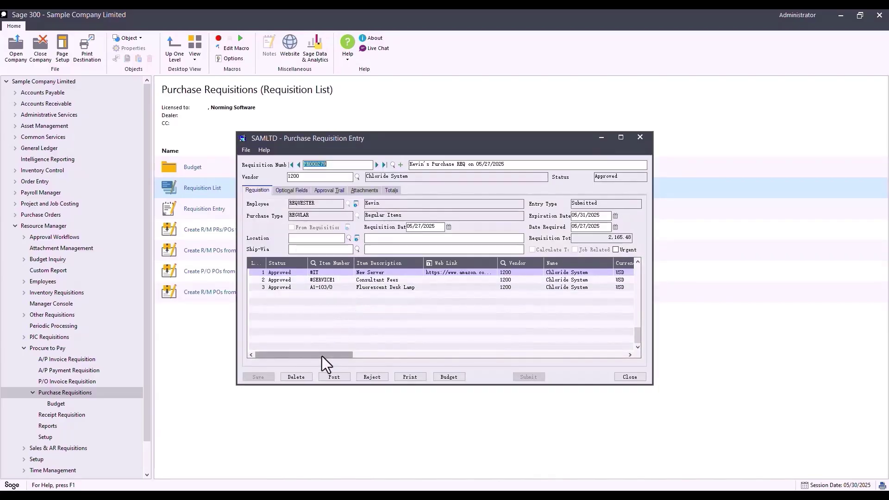
Review PR000279's Approval Trail, Attachments and reference/comment tabs in Requisition Entry
{"action": "left_click", "coordinate": [321, 356]}
{"action": "left_click_drag", "start_coordinate": [321, 356], "coordinate": [609, 360]}
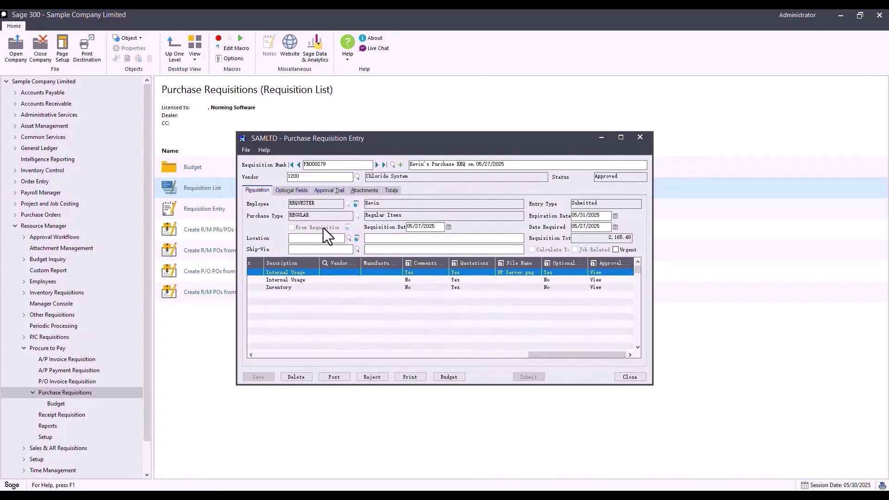
{"action": "left_click", "coordinate": [321, 193]}
{"action": "left_click", "coordinate": [366, 190]}
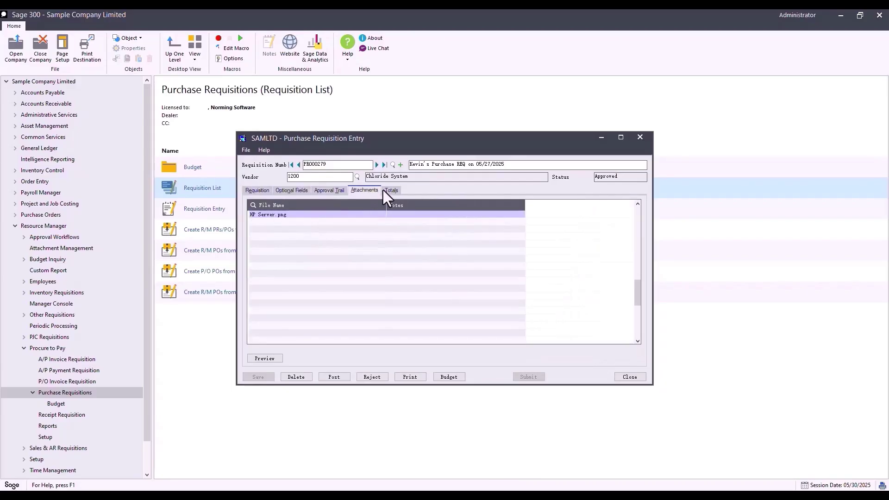
{"action": "left_click", "coordinate": [391, 191]}
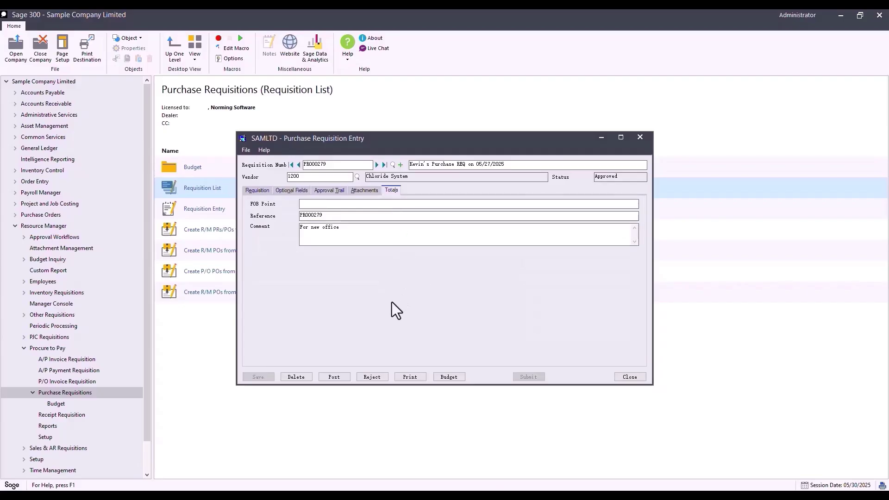
Post PR000279, confirm with Yes, and dismiss the posting results
{"action": "left_click", "coordinate": [338, 377]}
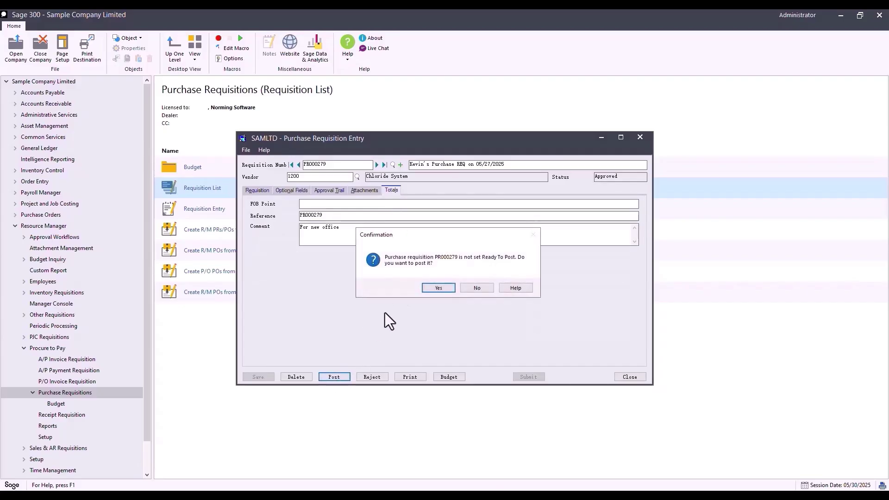
{"action": "left_click", "coordinate": [432, 286]}
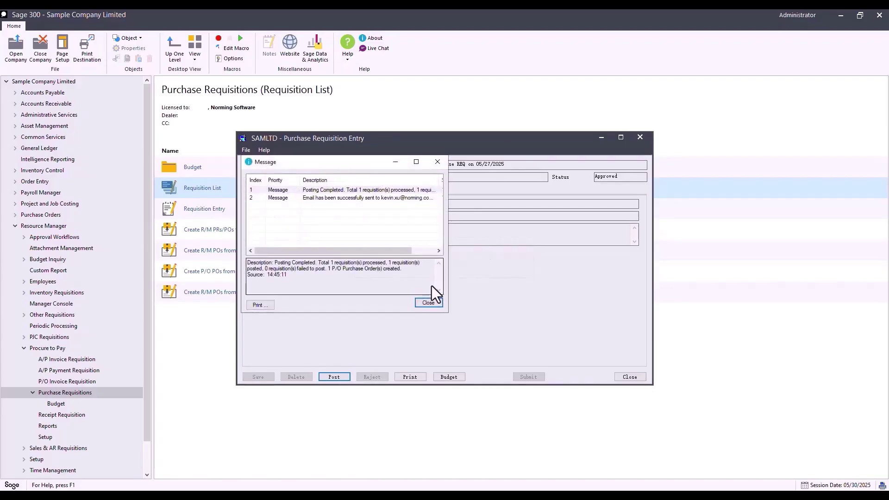
{"action": "left_click", "coordinate": [429, 303]}
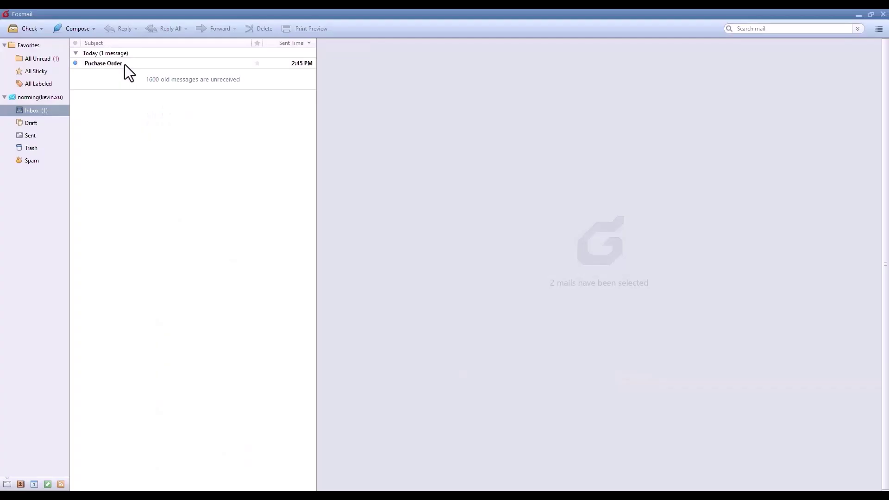
Open the 'Puchase Order' email's REG000054 PDF, then bring Requisition Entry back
{"action": "left_click", "coordinate": [124, 65]}
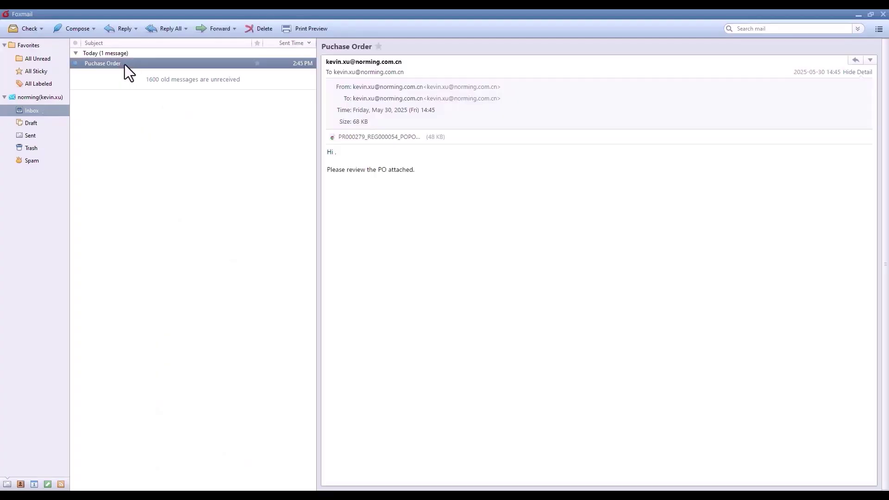
{"action": "double_click", "coordinate": [391, 139]}
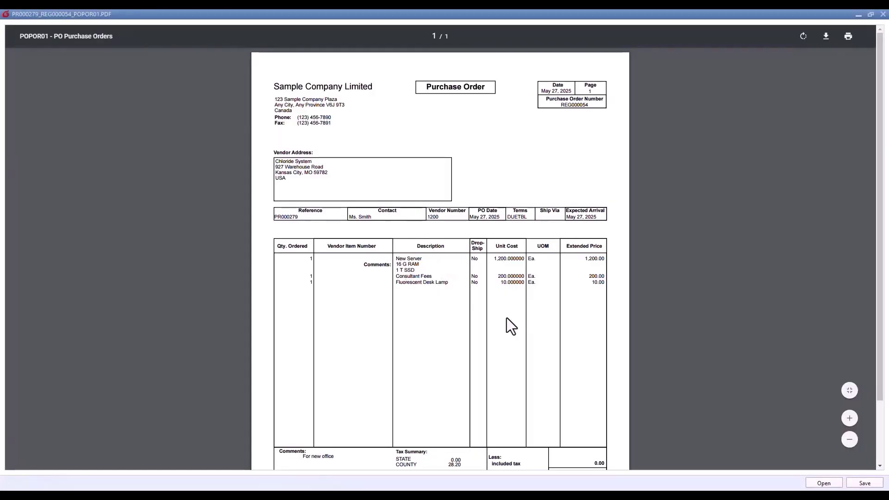
{"action": "mouse_move", "coordinate": [591, 484]}
{"action": "left_click", "coordinate": [602, 457]}
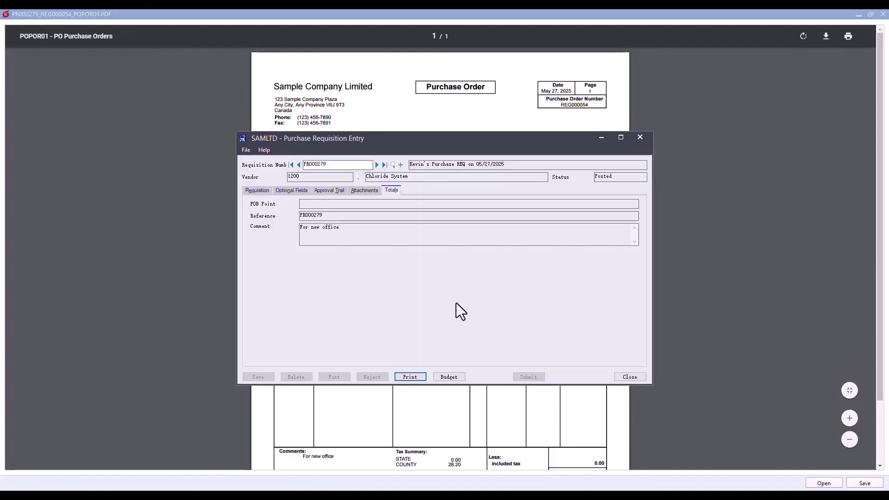
Scroll PR000279's Requisition tab lines to show PO number REG000054 on each
{"action": "left_click", "coordinate": [265, 194]}
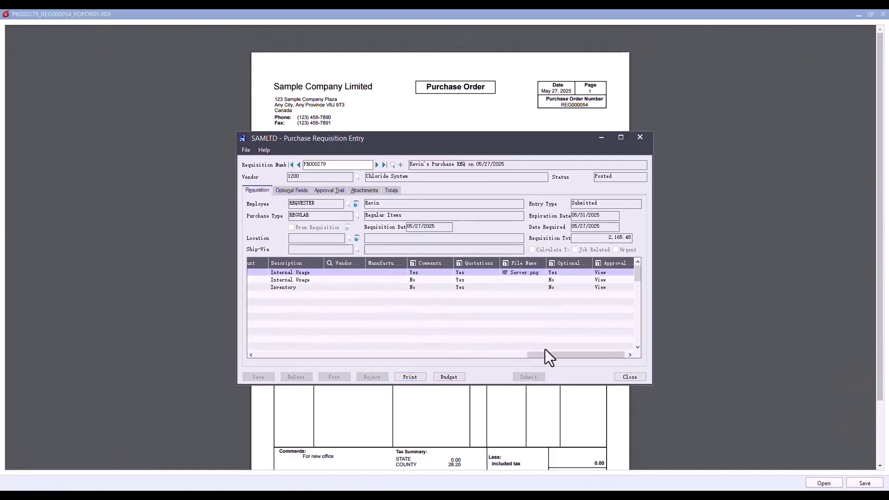
{"action": "left_click_drag", "start_coordinate": [550, 351], "coordinate": [491, 352]}
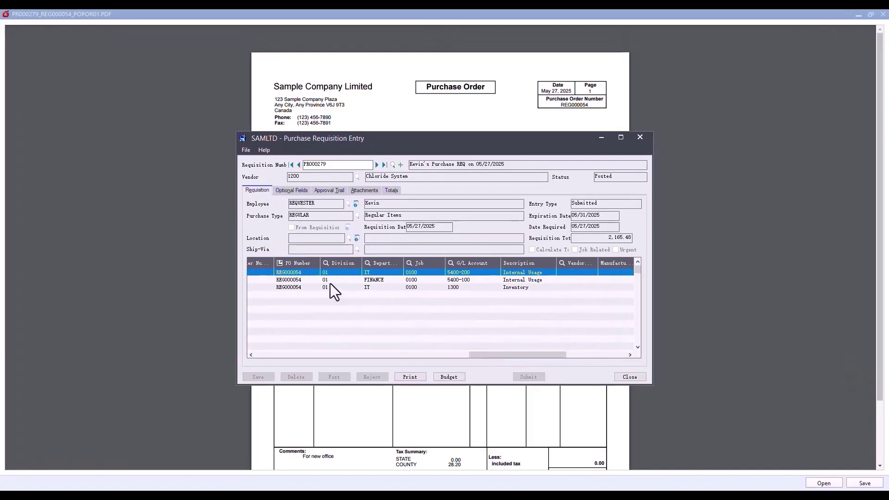
{"action": "left_click", "coordinate": [280, 264]}
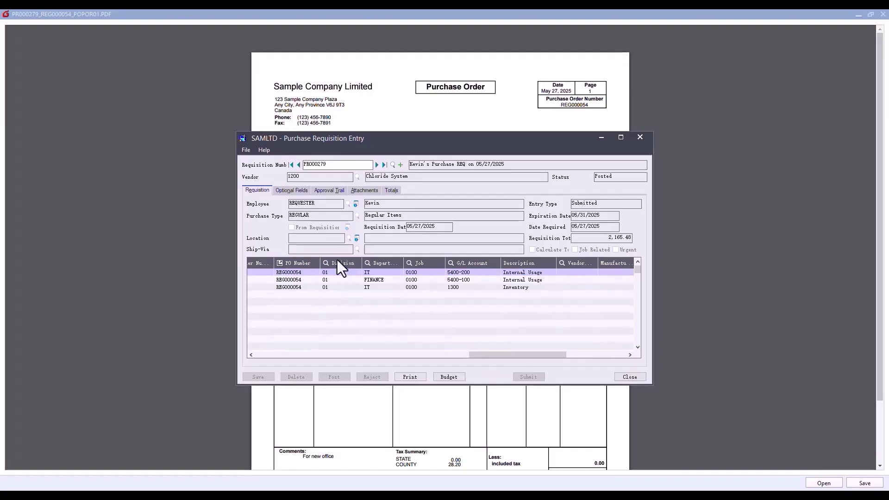
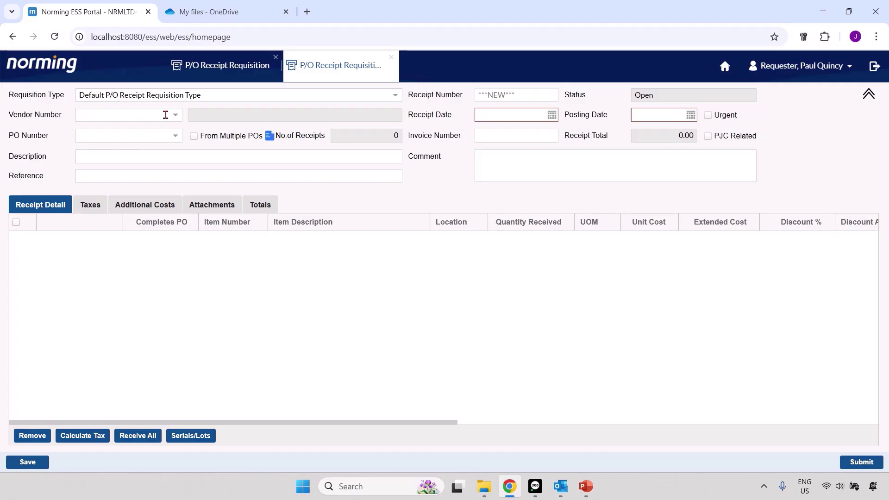
Choose vendor Excide Industrial Batteries and PO000000049, receiving all items on both lines
{"action": "left_click", "coordinate": [173, 117]}
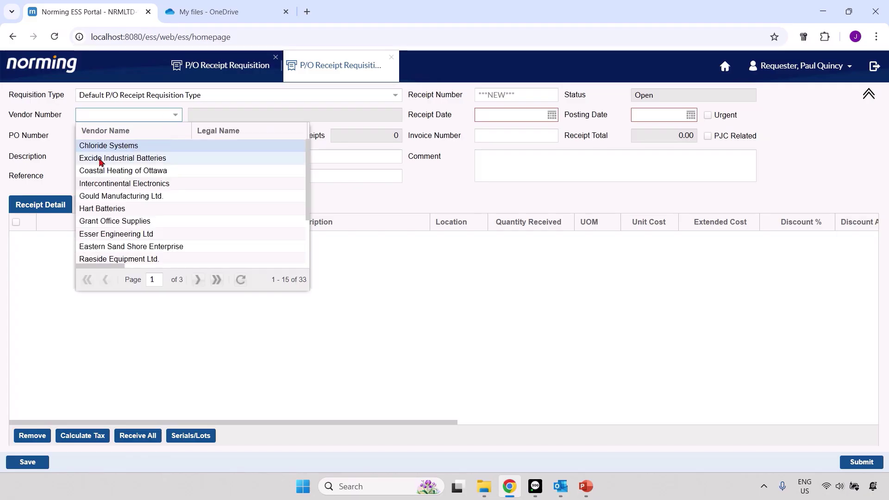
{"action": "left_click", "coordinate": [101, 158]}
{"action": "left_click", "coordinate": [174, 139]}
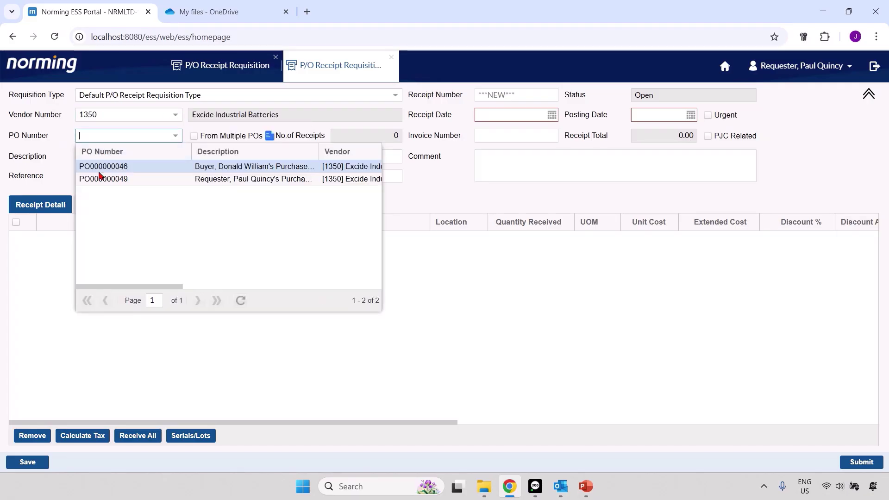
{"action": "left_click", "coordinate": [103, 179]}
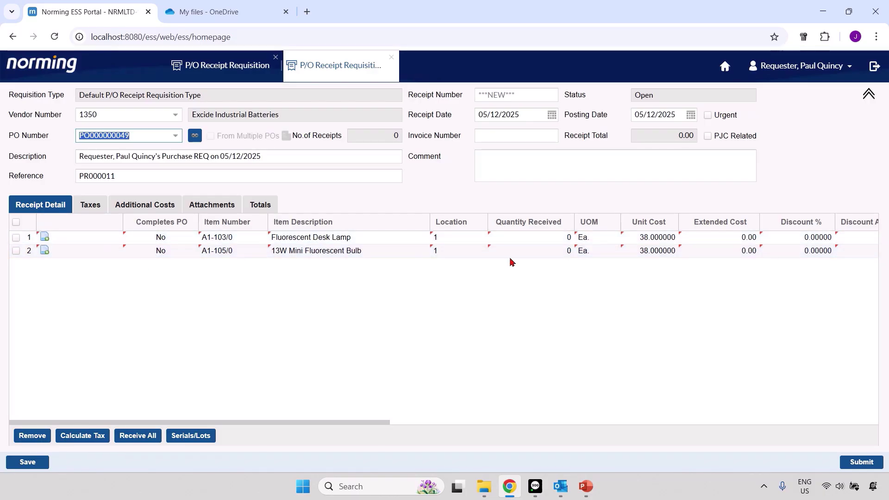
{"action": "left_click", "coordinate": [124, 439]}
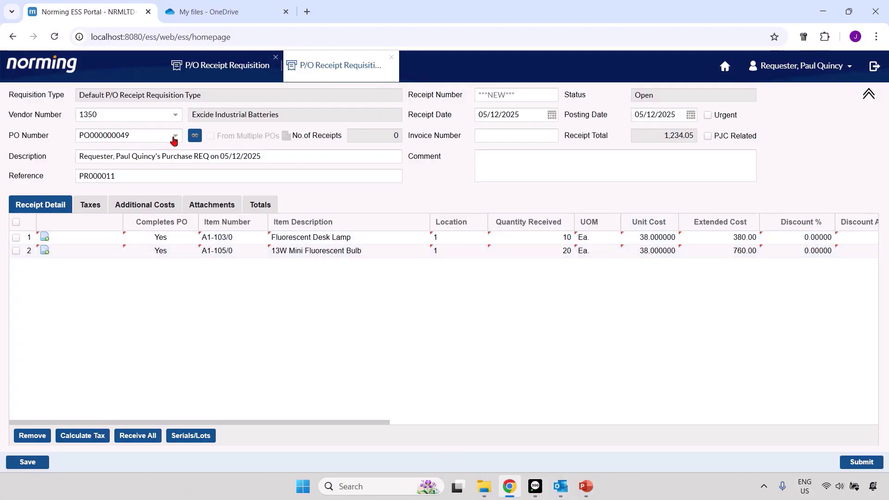
Review PO000000049's purchase requisition, then submit the receipt requisition
{"action": "left_click", "coordinate": [195, 137]}
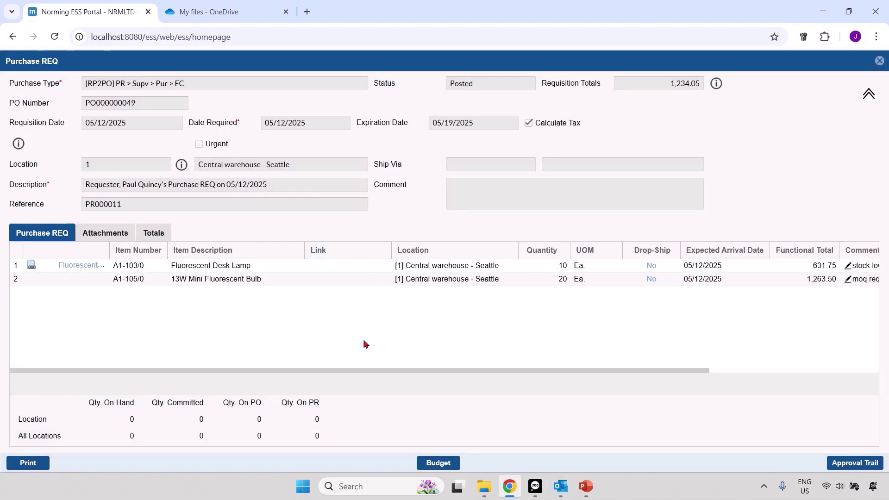
{"action": "left_click", "coordinate": [879, 62]}
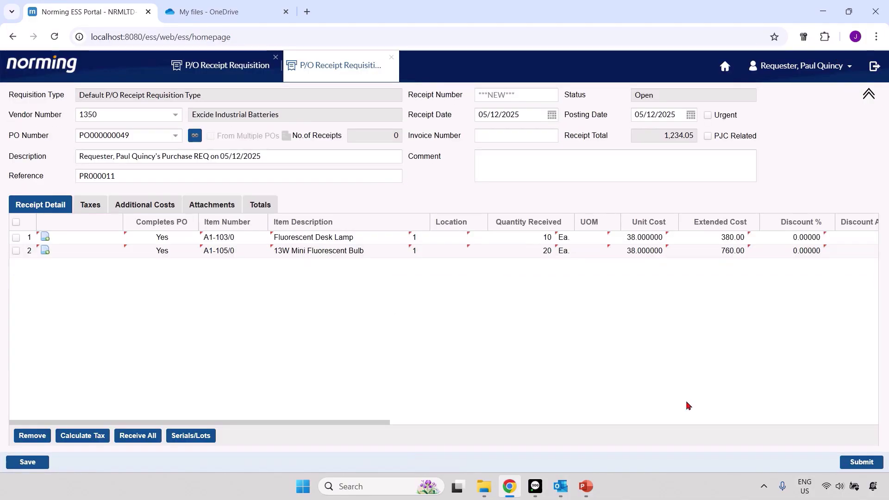
{"action": "left_click", "coordinate": [870, 465]}
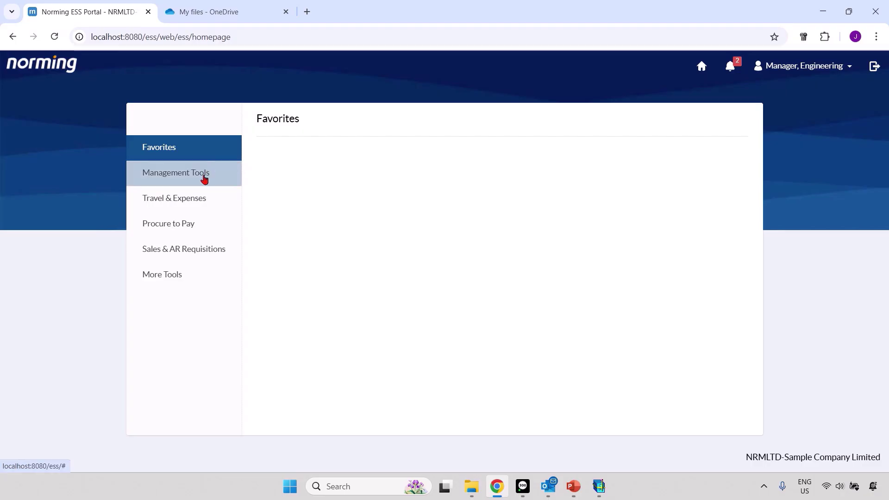
Open RC000005 from the Receipt Requisition approval list, check its attachments, and approve it with a comment
{"action": "left_click", "coordinate": [205, 179]}
{"action": "left_click", "coordinate": [357, 165]}
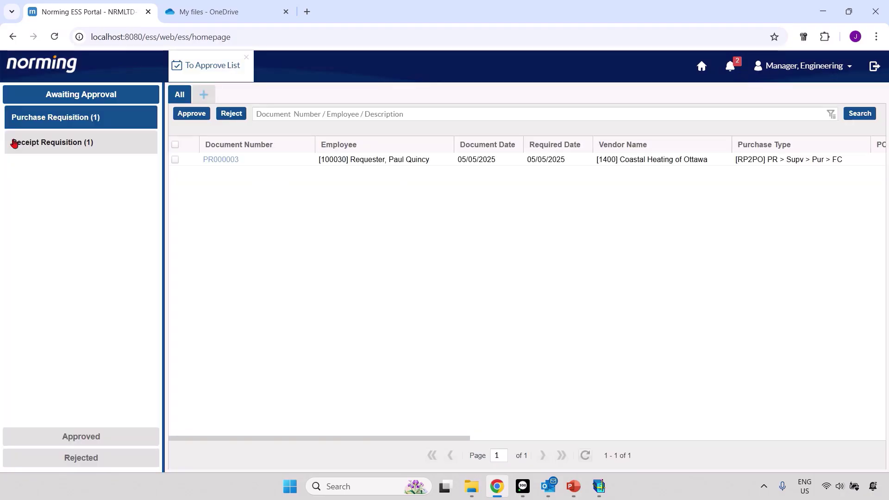
{"action": "left_click", "coordinate": [14, 144]}
{"action": "left_click", "coordinate": [228, 160]}
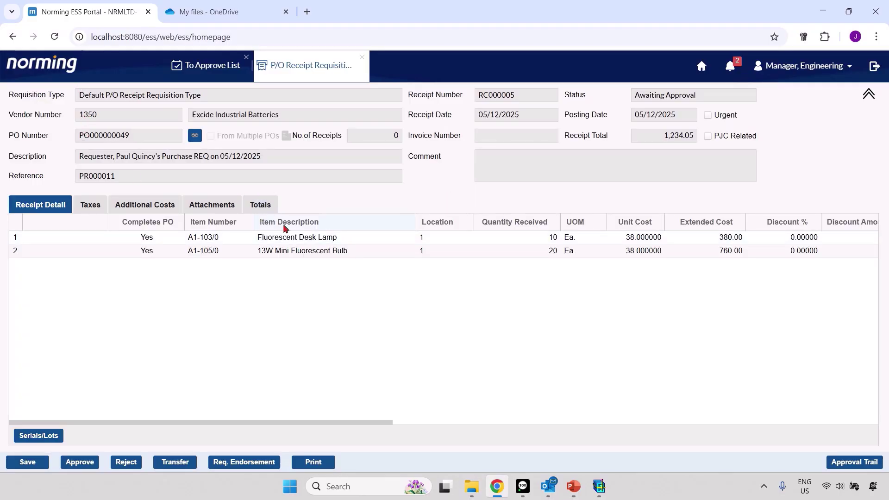
{"action": "left_click", "coordinate": [211, 208]}
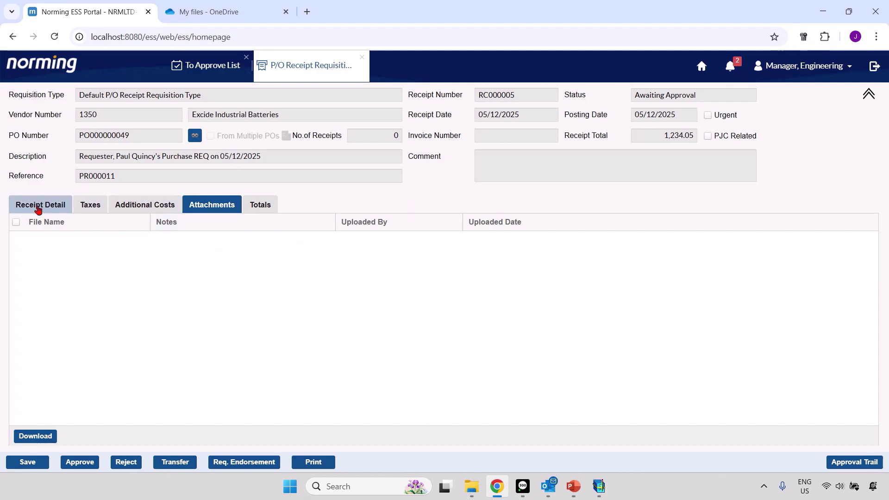
{"action": "left_click", "coordinate": [87, 463]}
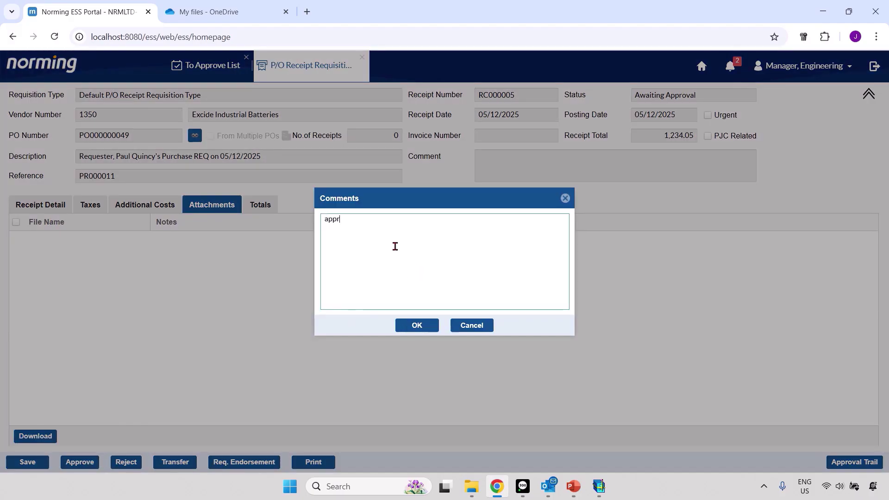
{"action": "left_click", "coordinate": [417, 325]}
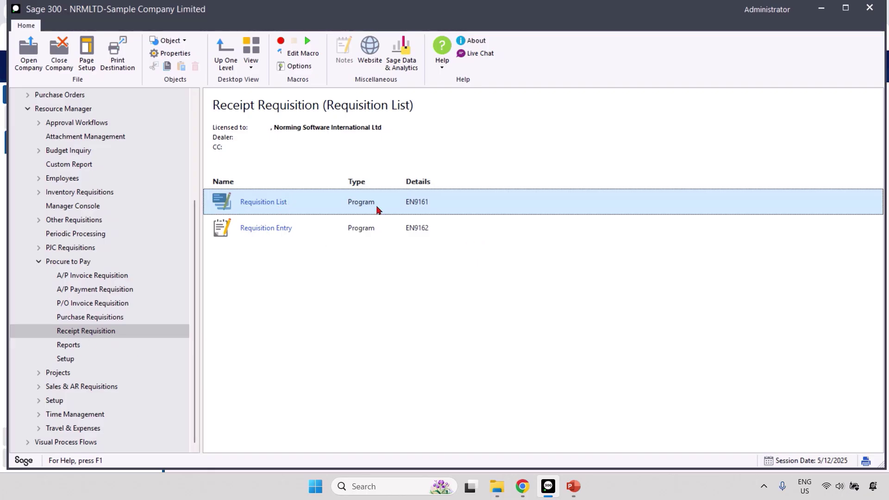
Open RC000005 from Sage 300's Requisition List and review its Approval Trail and other tabs
{"action": "double_click", "coordinate": [307, 204]}
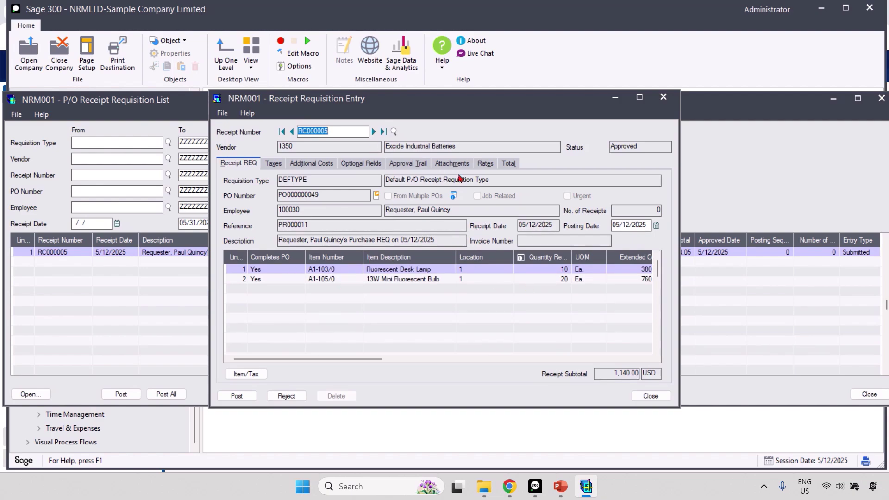
{"action": "left_click", "coordinate": [452, 165]}
{"action": "left_click", "coordinate": [410, 167]}
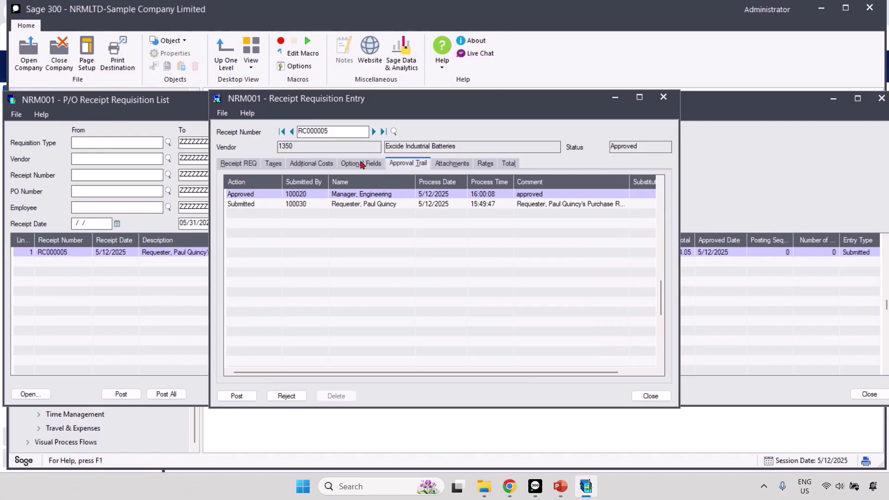
{"action": "left_click", "coordinate": [362, 166]}
{"action": "left_click", "coordinate": [314, 167]}
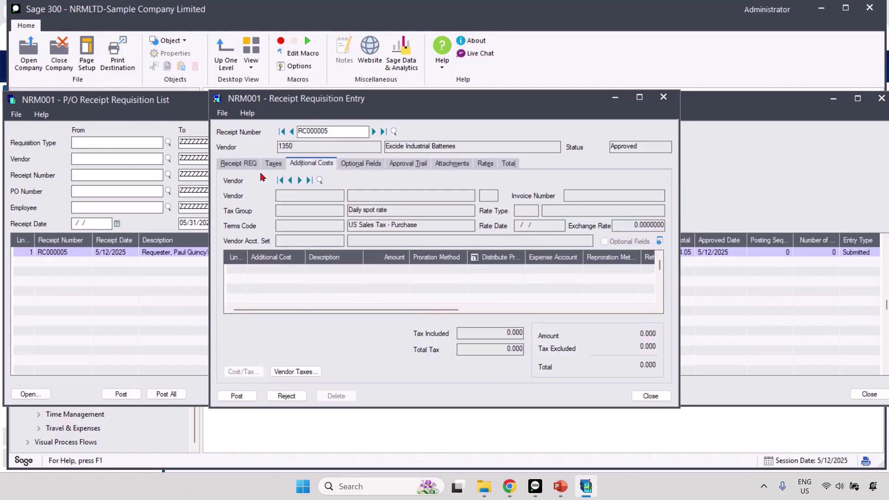
{"action": "left_click", "coordinate": [222, 167]}
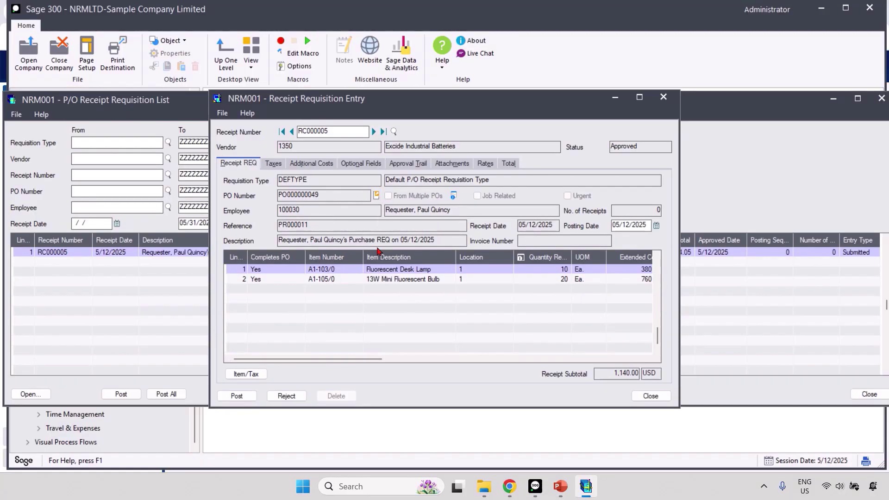
Post RC000005 into a P/O receipt and dismiss the posting message
{"action": "left_click", "coordinate": [246, 399]}
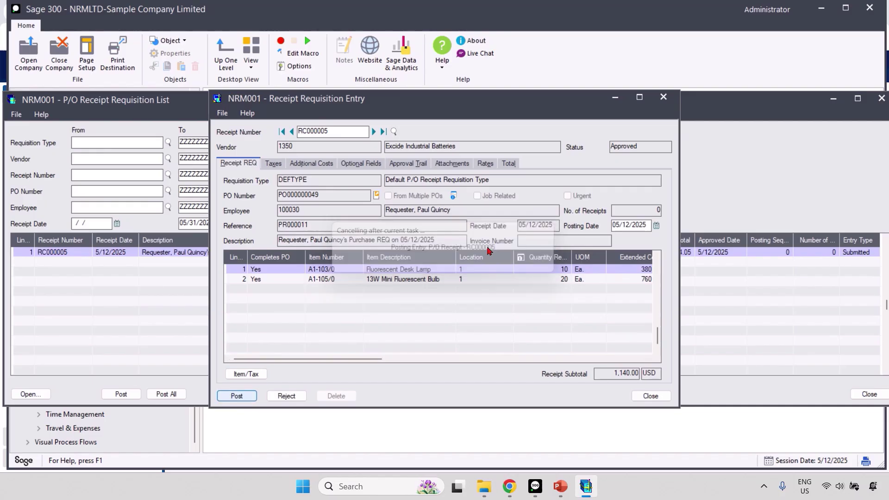
{"action": "left_click", "coordinate": [440, 222]}
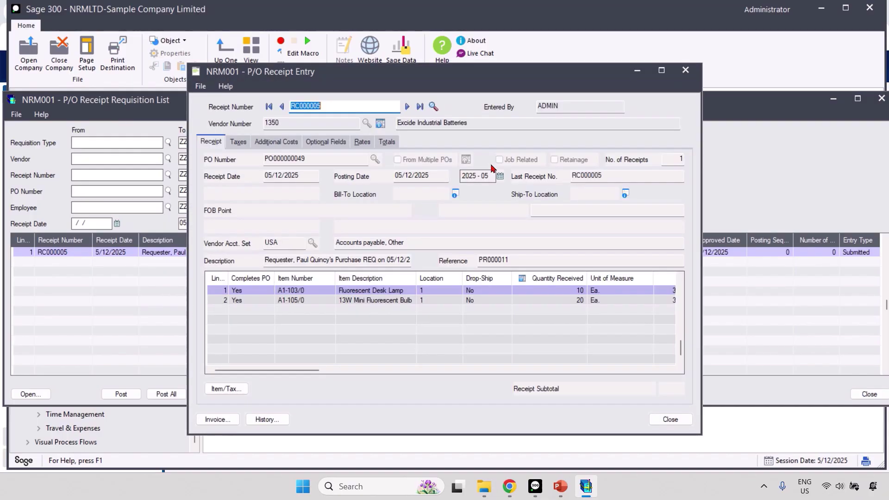
{"action": "left_click_drag", "start_coordinate": [392, 75], "coordinate": [479, 92]}
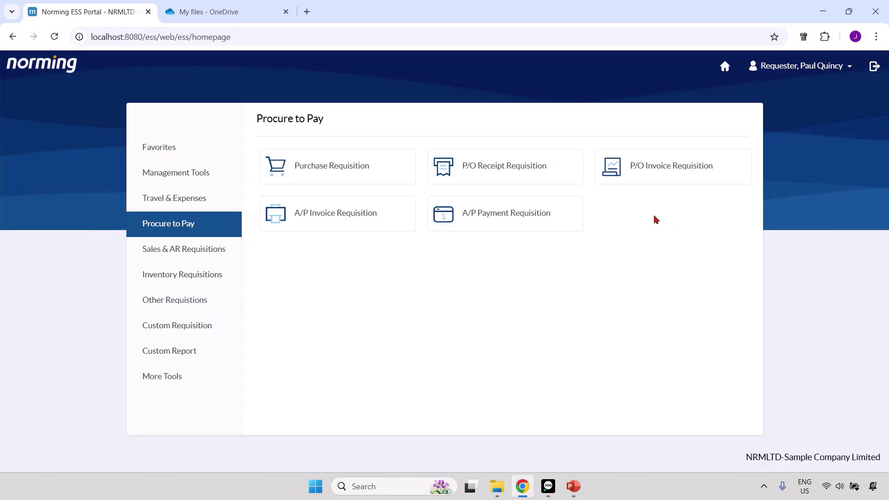
Start a new P/O invoice requisition with invoice number POINV0010
{"action": "left_click", "coordinate": [669, 187]}
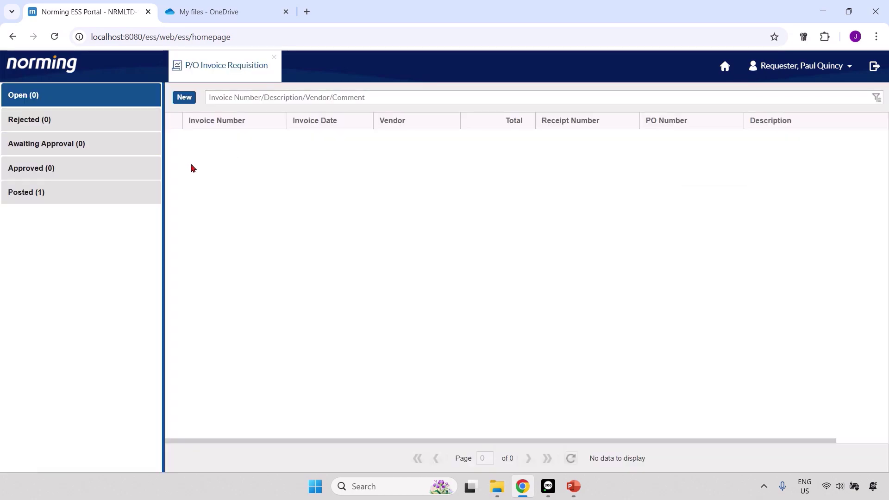
{"action": "left_click", "coordinate": [186, 98]}
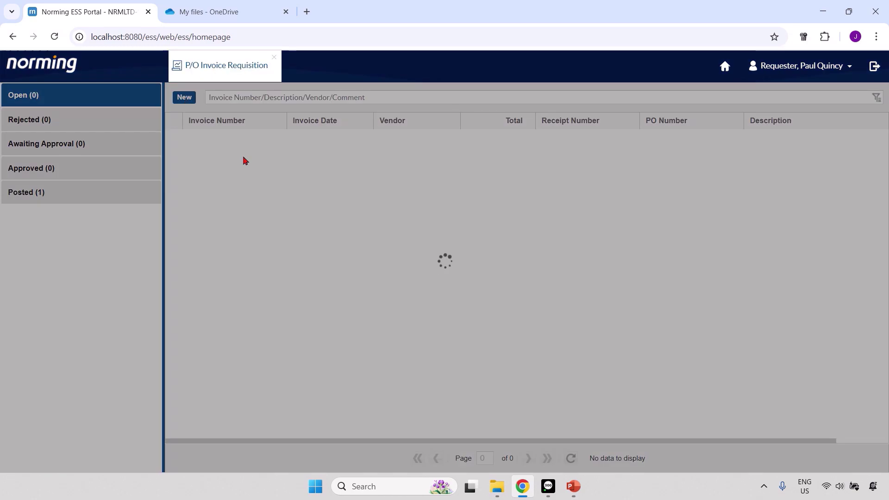
{"action": "left_click", "coordinate": [122, 95]}
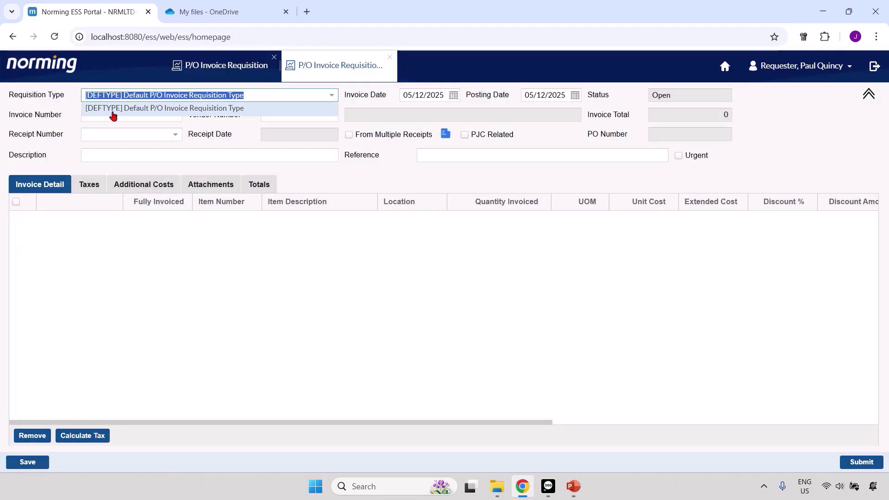
{"action": "left_click", "coordinate": [115, 116]}
{"action": "left_click", "coordinate": [130, 116]}
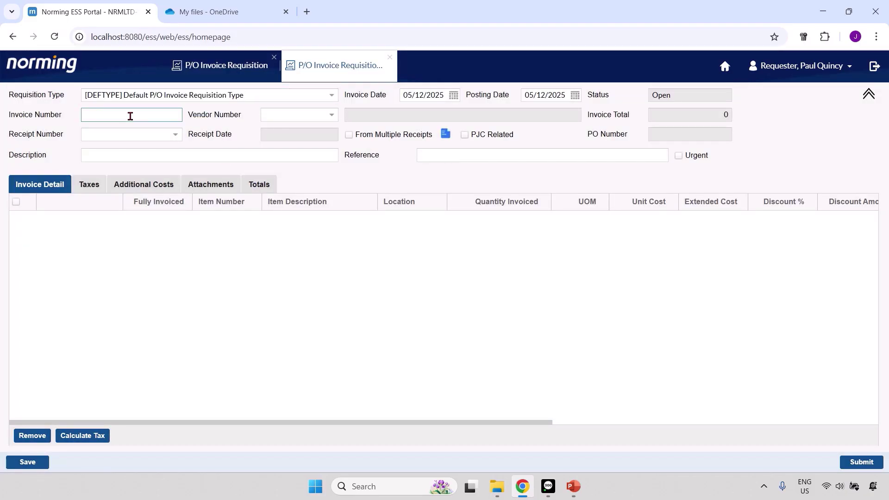
{"action": "type", "text": "POINV"}
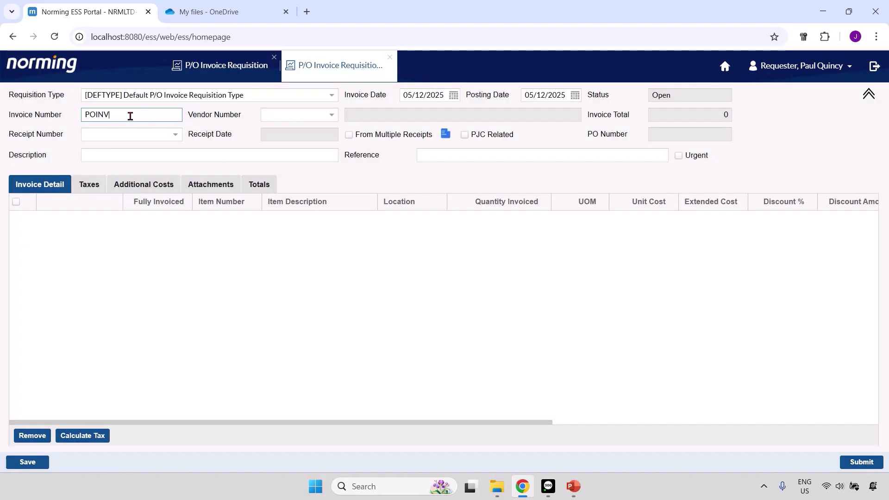
{"action": "type", "text": "0010"}
Set vendor Excide Industrial Batteries and receipt RC000005, then view that receipt's details
{"action": "left_click", "coordinate": [331, 115]}
{"action": "left_click", "coordinate": [283, 163]}
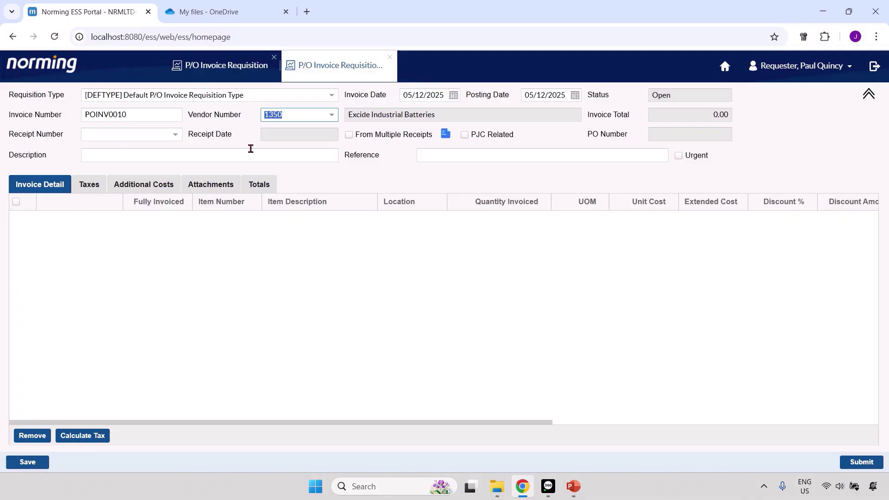
{"action": "left_click", "coordinate": [169, 138]}
{"action": "left_click", "coordinate": [113, 182]}
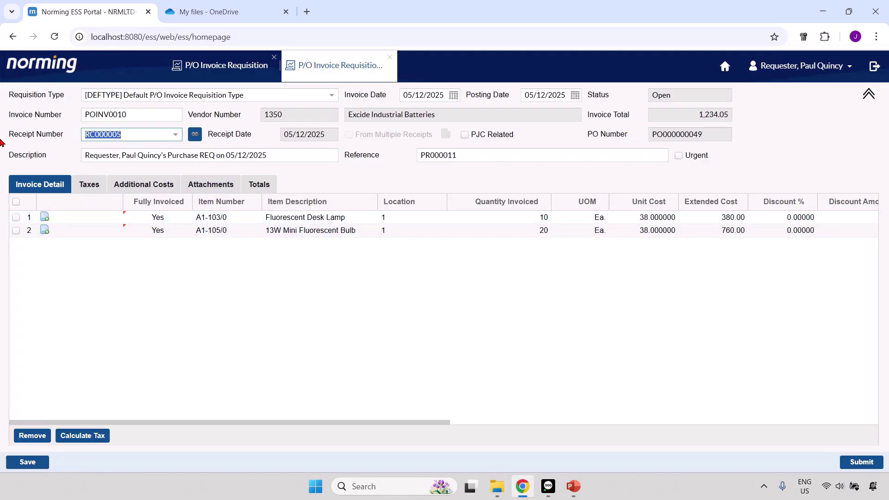
{"action": "left_click", "coordinate": [194, 136]}
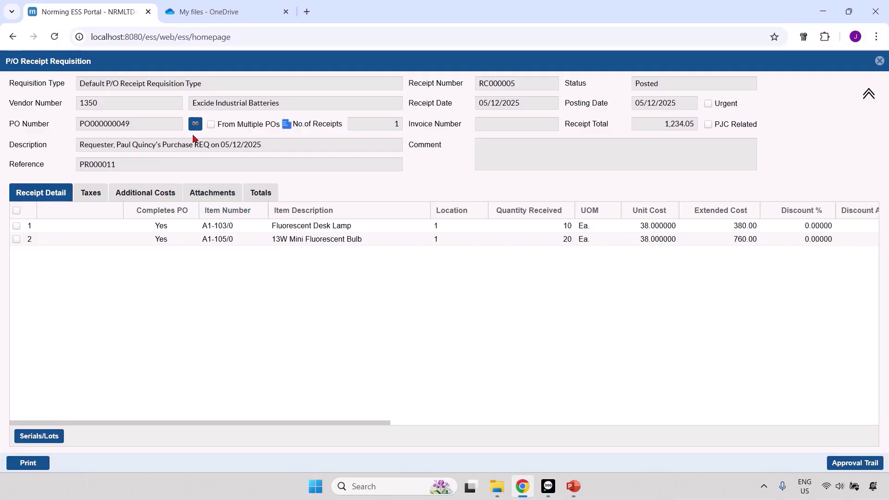
Close the receipt details and review POINV0010's Additional Costs, Attachments and Invoice Detail tabs
{"action": "left_click", "coordinate": [879, 62]}
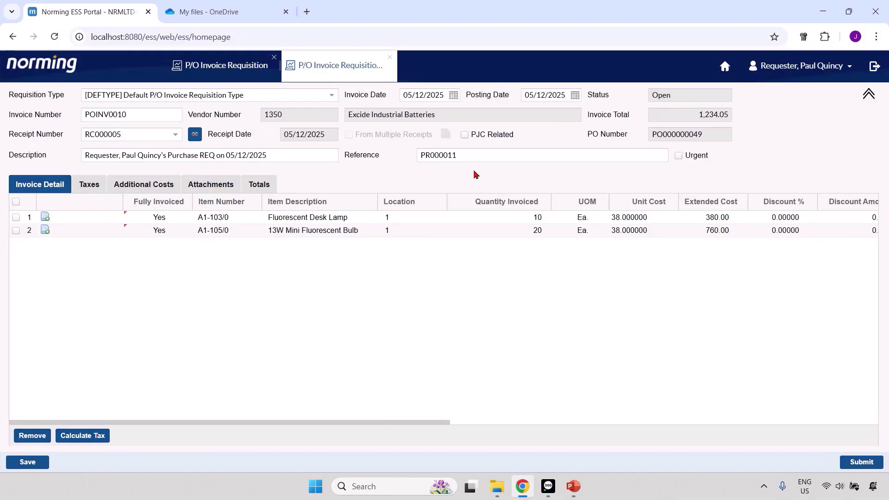
{"action": "left_click", "coordinate": [134, 187]}
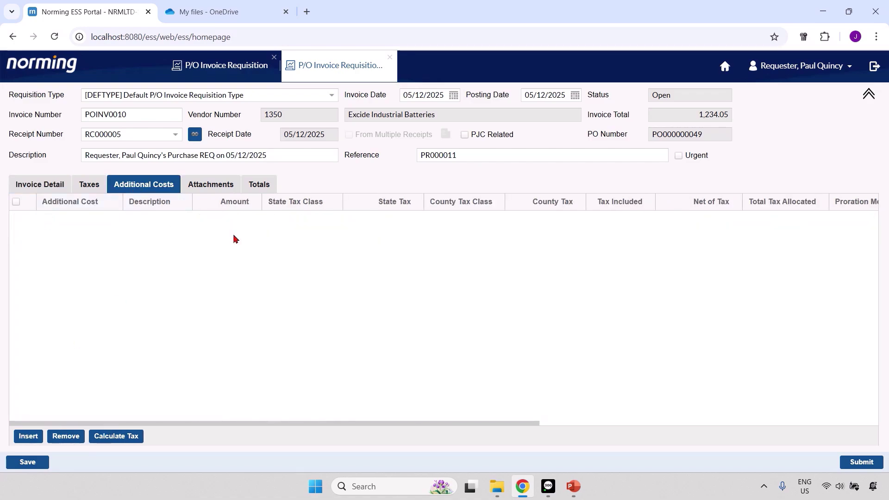
{"action": "left_click", "coordinate": [212, 188]}
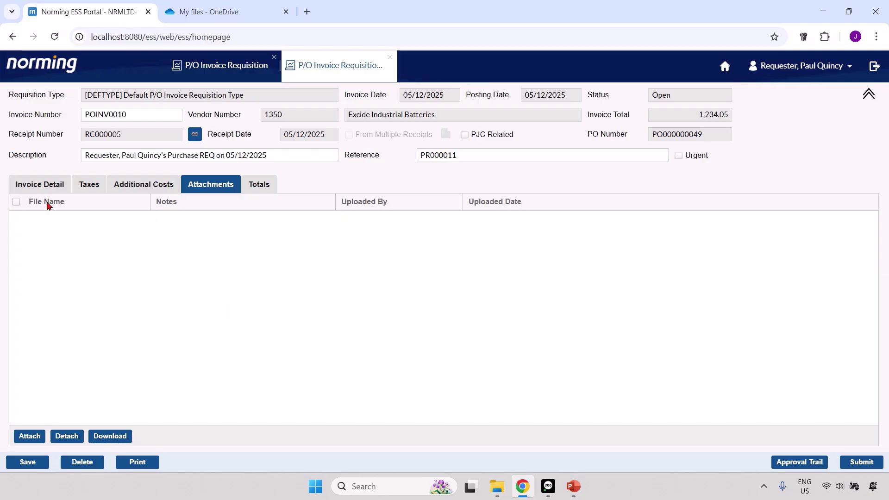
{"action": "left_click", "coordinate": [43, 185]}
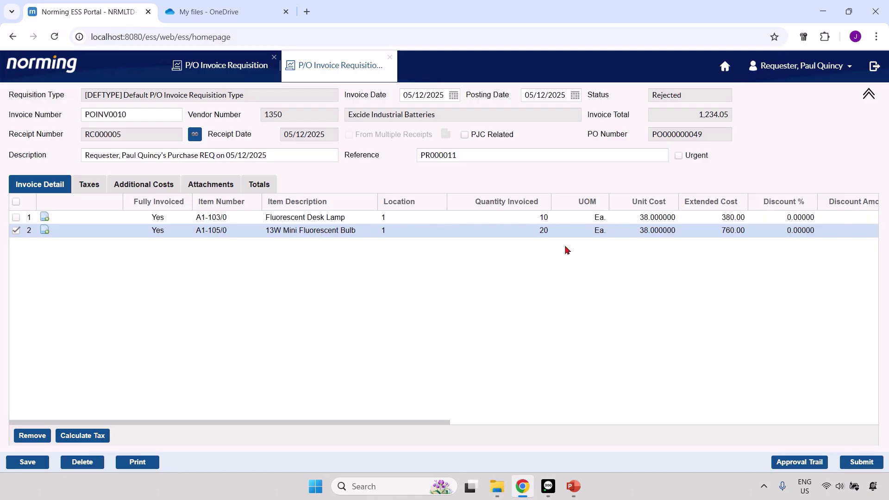
Change line 2's unit cost to 40 and try submitting, cancelling at the warnings
{"action": "left_click", "coordinate": [626, 230]}
{"action": "type", "text": "4"}
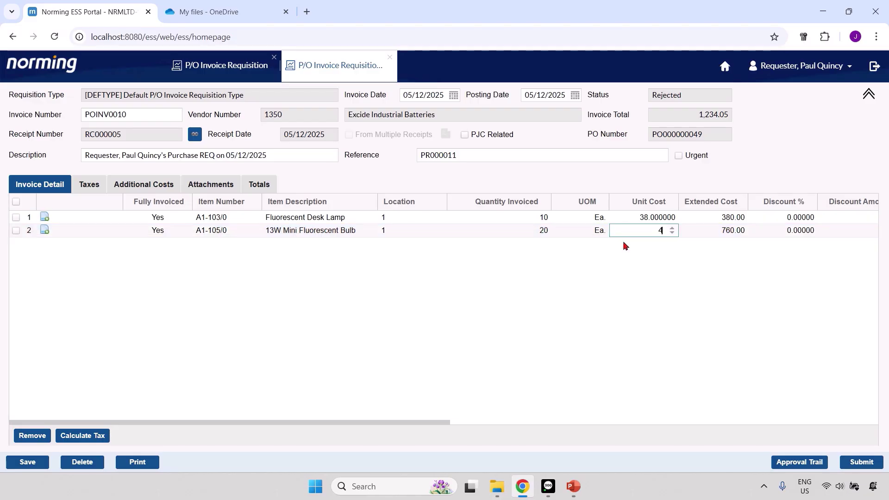
{"action": "type", "text": "0"}
{"action": "left_click", "coordinate": [670, 277]}
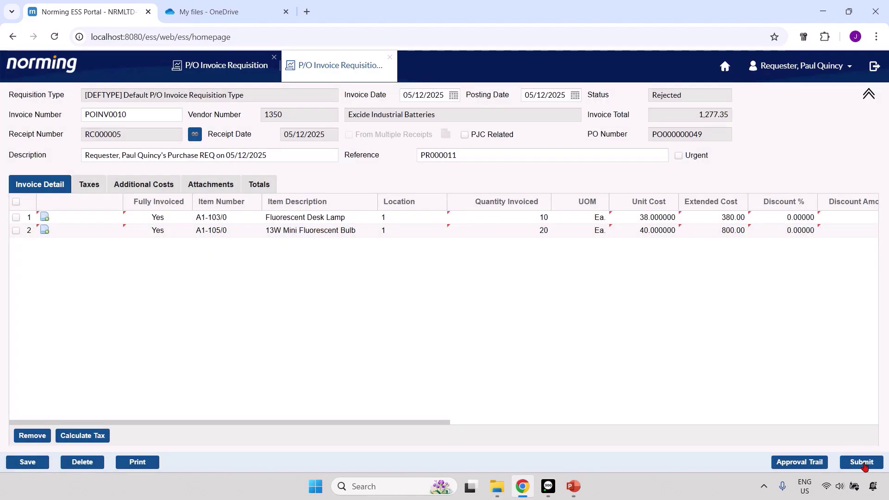
{"action": "left_click", "coordinate": [862, 462]}
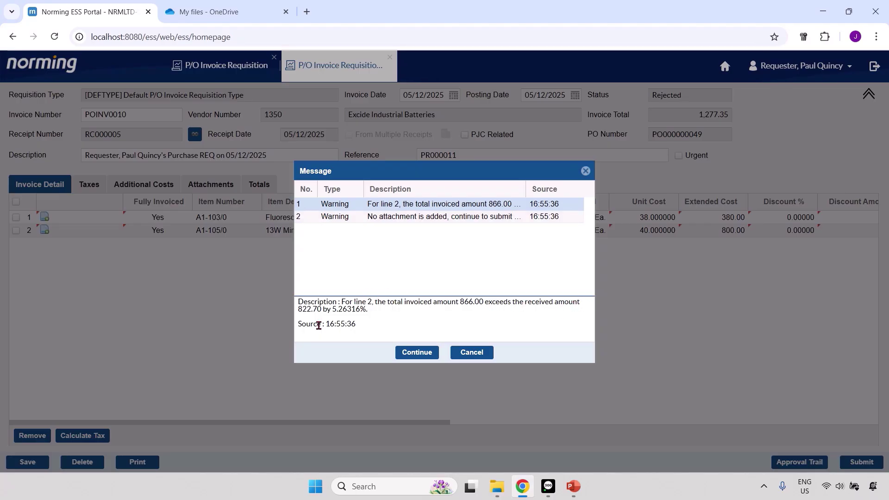
{"action": "left_click", "coordinate": [474, 353]}
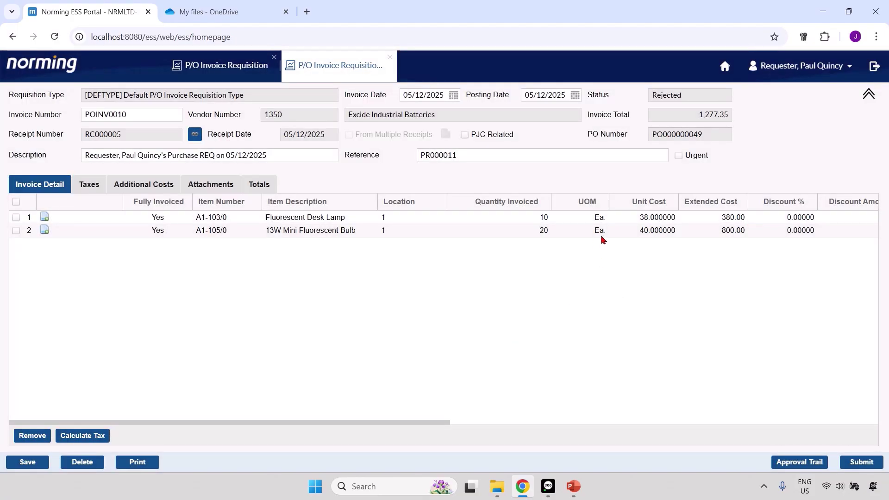
Restore line 2's unit cost to 38 and resubmit POINV0010
{"action": "left_click", "coordinate": [635, 230]}
{"action": "type", "text": "38"}
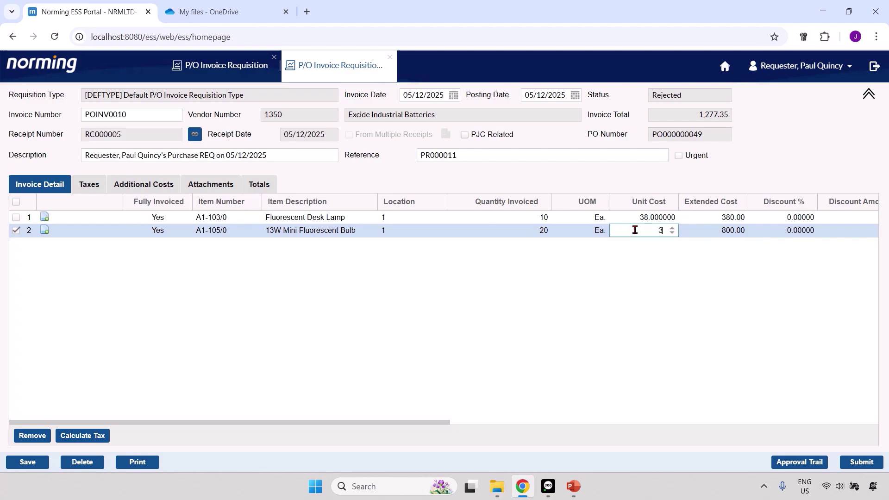
{"action": "key", "text": "Tab"}
{"action": "left_click", "coordinate": [863, 462]}
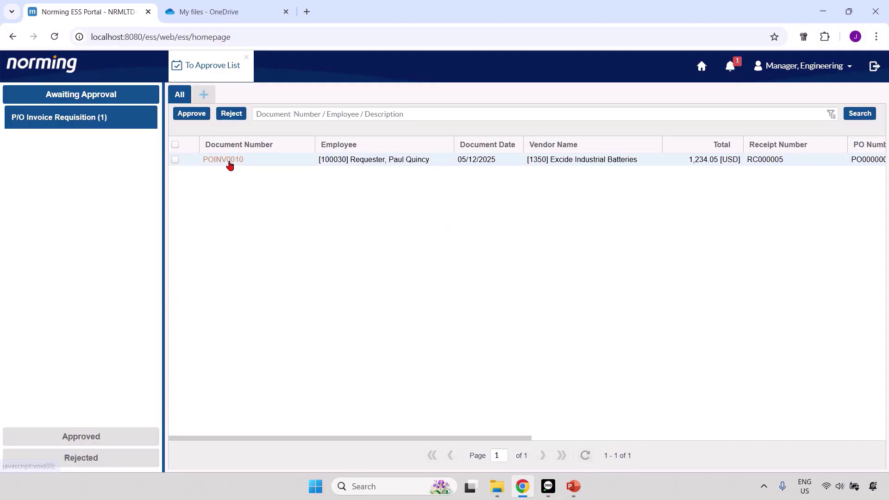
Open POINV0010 from the approval list and approve it with a comment, continuing past the missing-attachment warning
{"action": "left_click", "coordinate": [230, 162]}
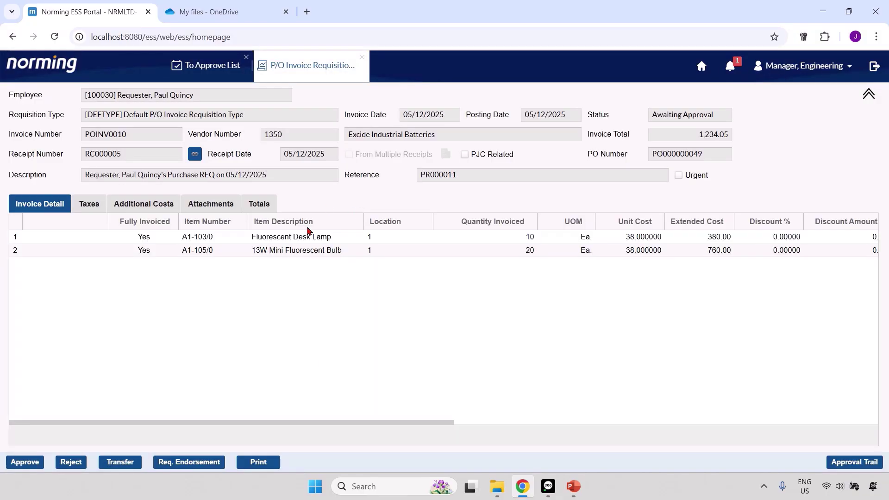
{"action": "left_click", "coordinate": [23, 461]}
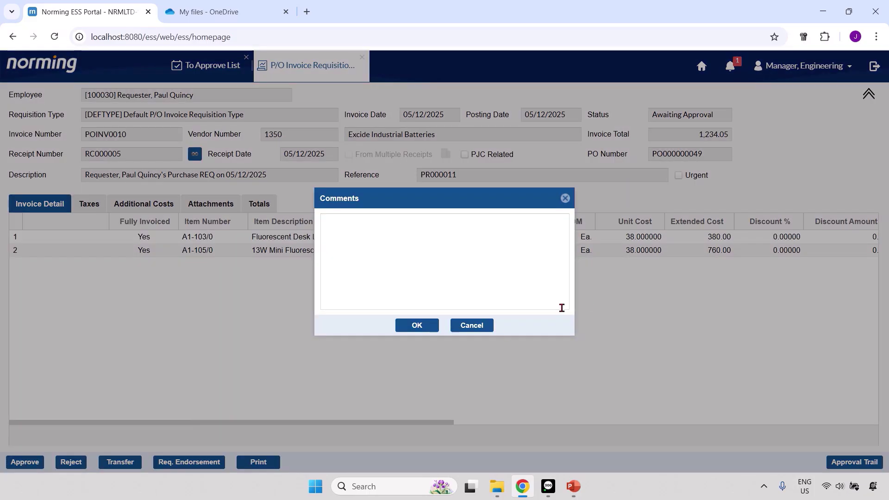
{"action": "left_click", "coordinate": [409, 260]}
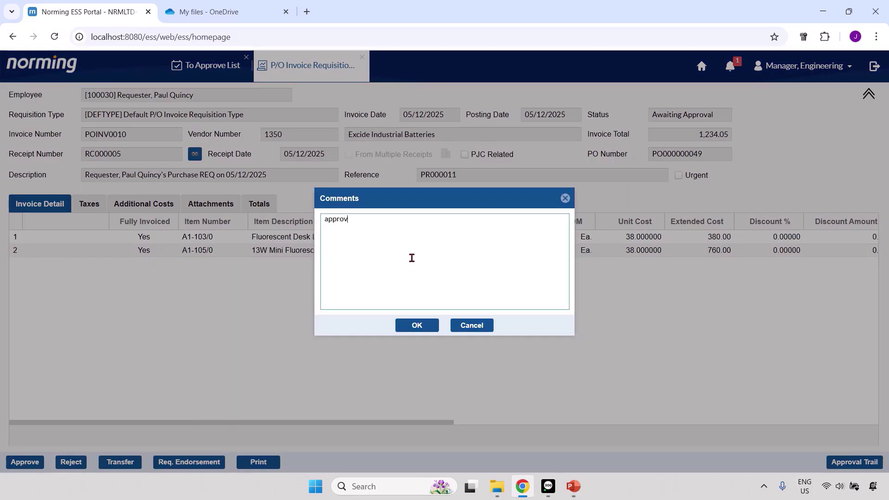
{"action": "left_click", "coordinate": [418, 325]}
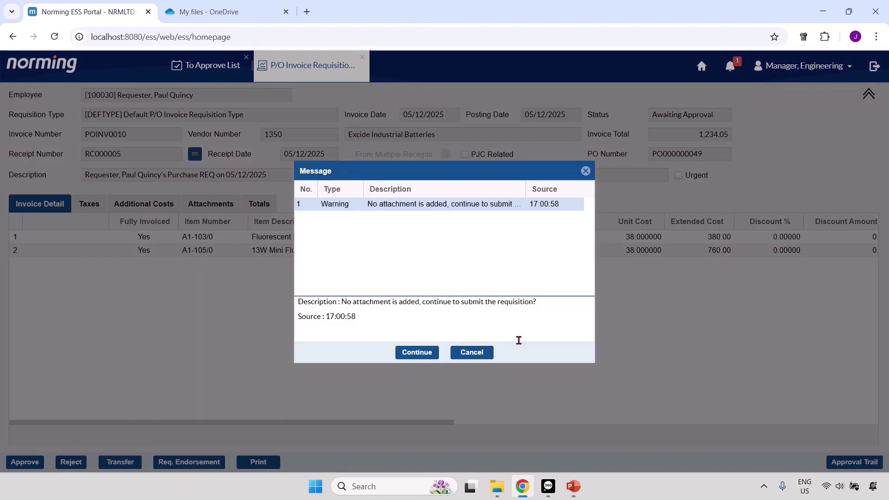
{"action": "left_click", "coordinate": [416, 351]}
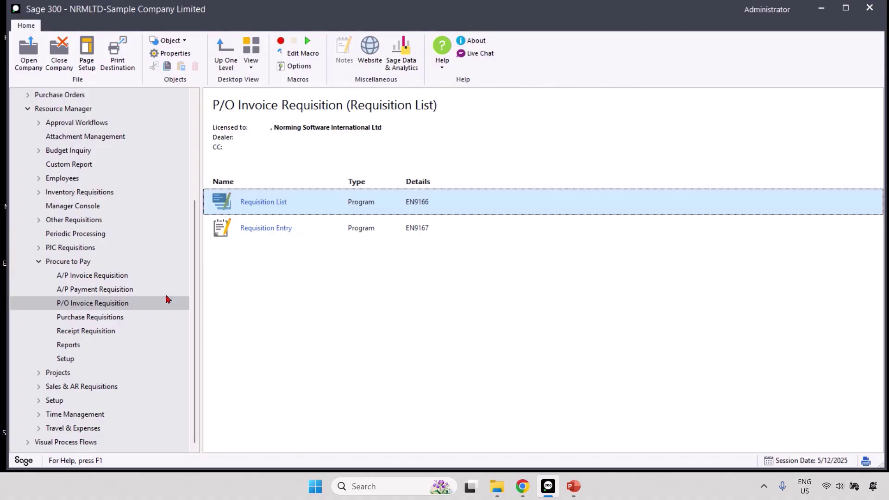
Open POINV0010 from Sage 300's Requisition List and review its Approval Trail and other tabs
{"action": "double_click", "coordinate": [275, 205]}
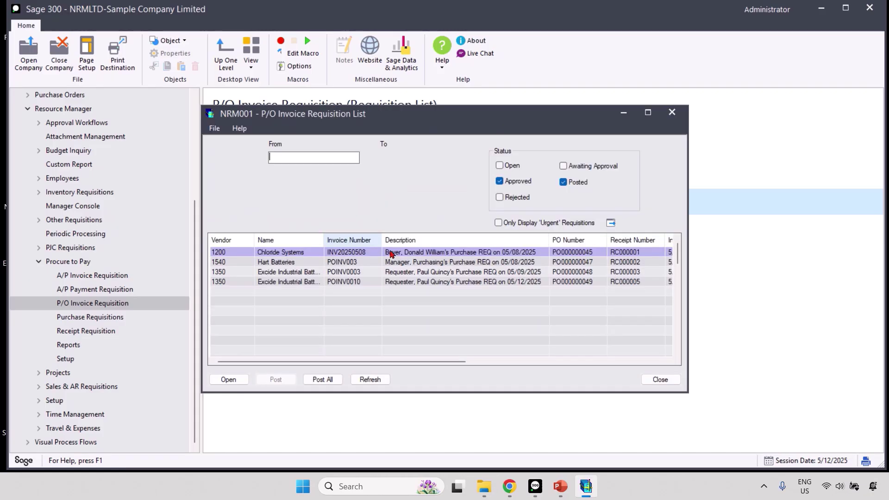
{"action": "left_click", "coordinate": [262, 282]}
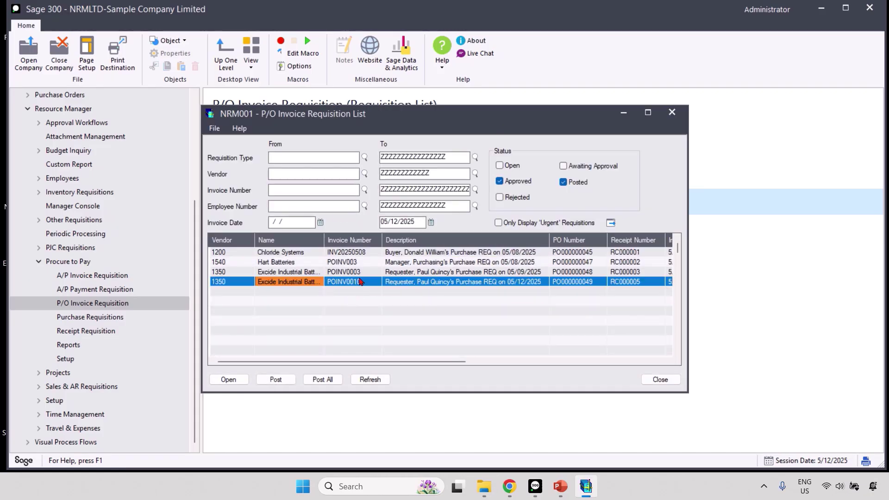
{"action": "double_click", "coordinate": [352, 282]}
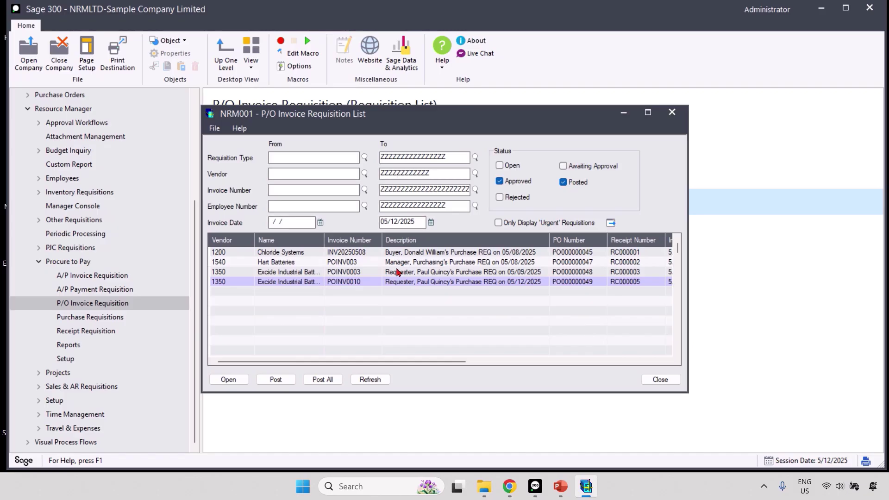
{"action": "left_click", "coordinate": [441, 160]}
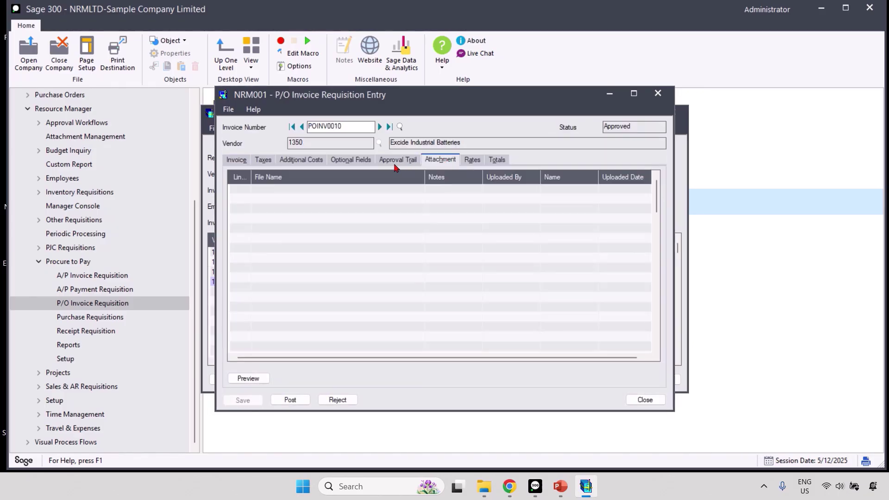
{"action": "left_click", "coordinate": [402, 162]}
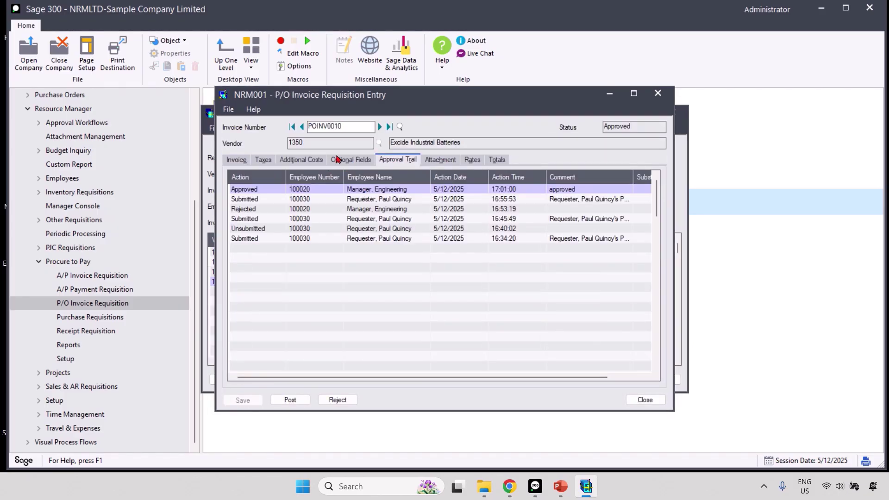
{"action": "left_click", "coordinate": [343, 163]}
{"action": "left_click", "coordinate": [239, 165]}
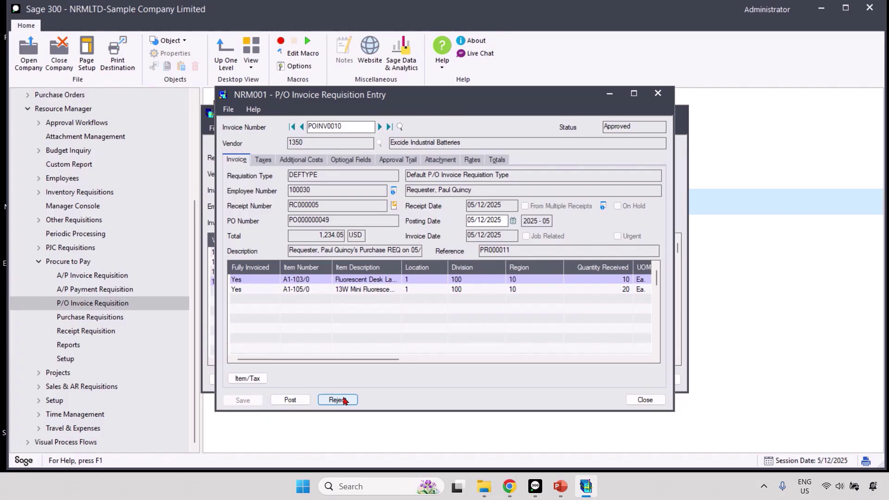
Post POINV0010, dismiss the success message, and drill down into the posted invoice
{"action": "left_click", "coordinate": [285, 400]}
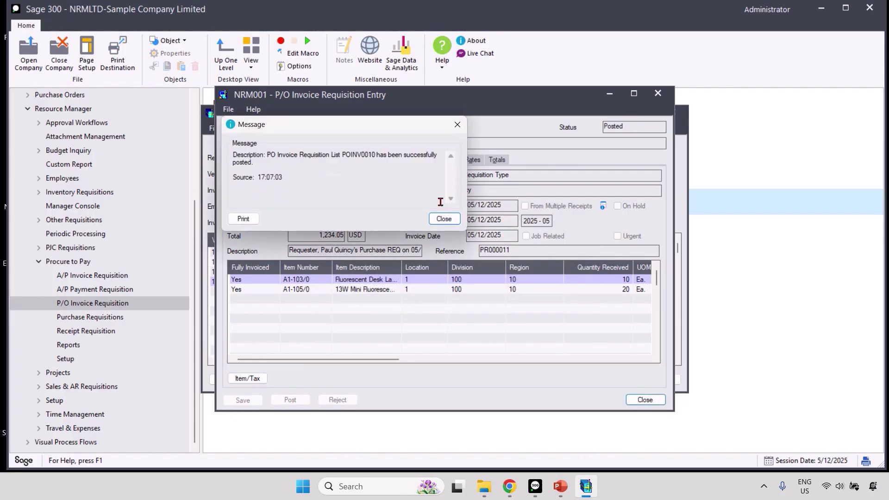
{"action": "left_click", "coordinate": [444, 218]}
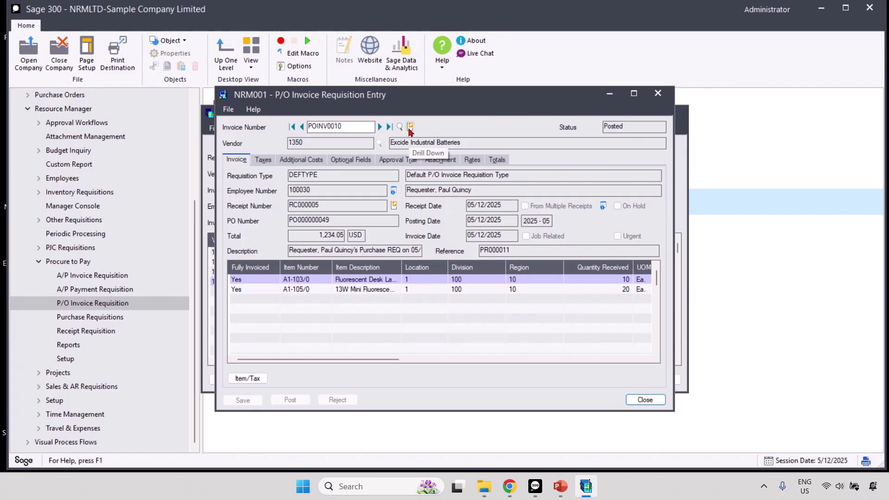
{"action": "left_click", "coordinate": [410, 130]}
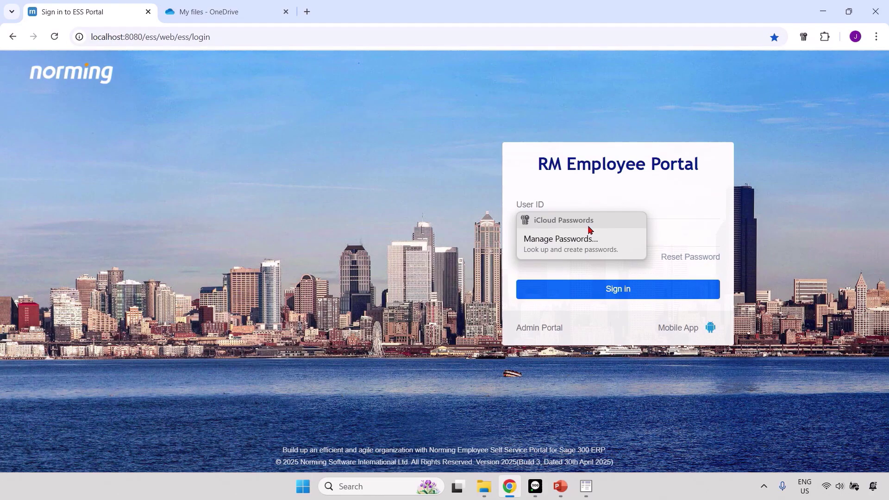
Sign in to the employee portal with the employee ID and open the A/P payment requisitions list
{"action": "type", "text": "100"}
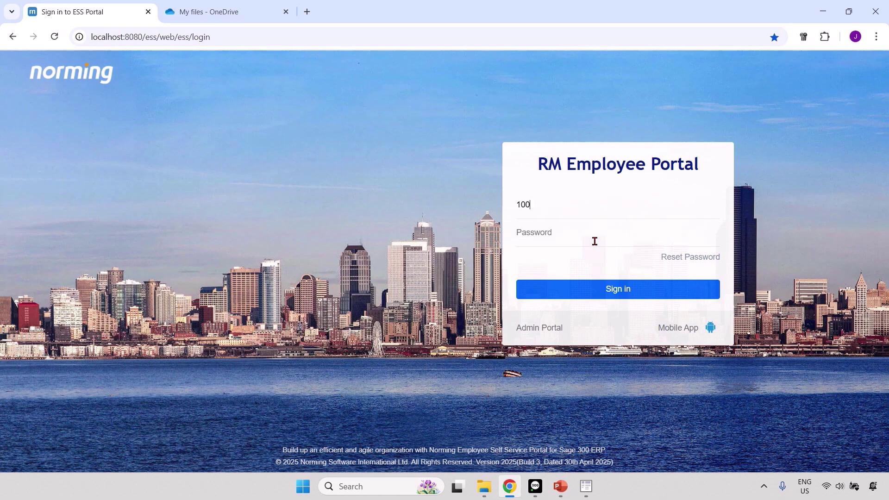
{"action": "type", "text": "030"}
{"action": "left_click", "coordinate": [628, 287]}
{"action": "left_click", "coordinate": [187, 231]}
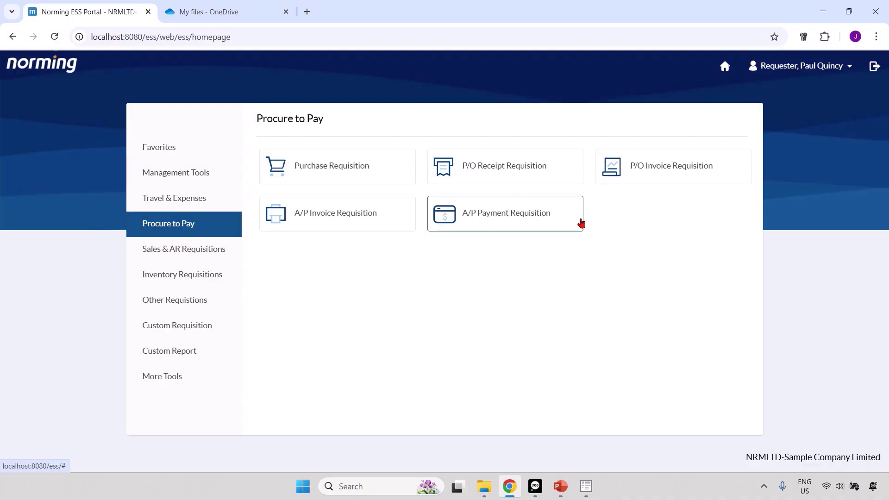
{"action": "left_click", "coordinate": [510, 216]}
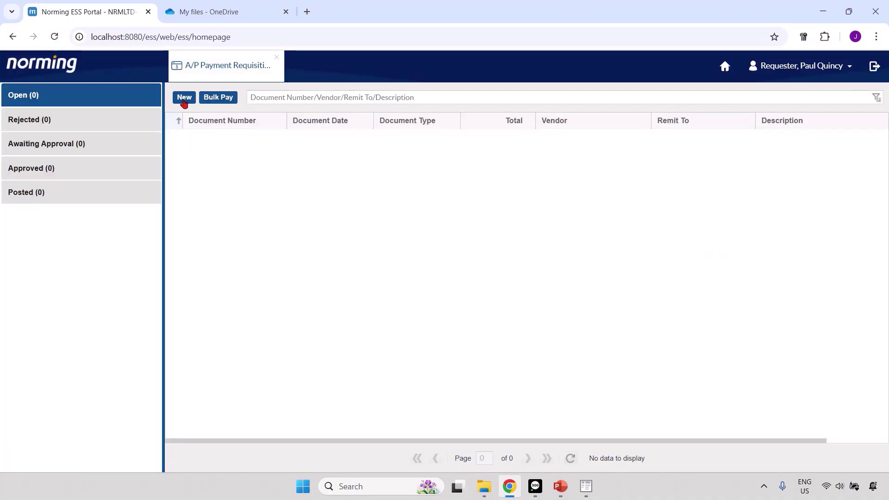
Start a new A/P payment requisition keeping type Payment from CCB, and bring up the vendor list
{"action": "left_click", "coordinate": [185, 97]}
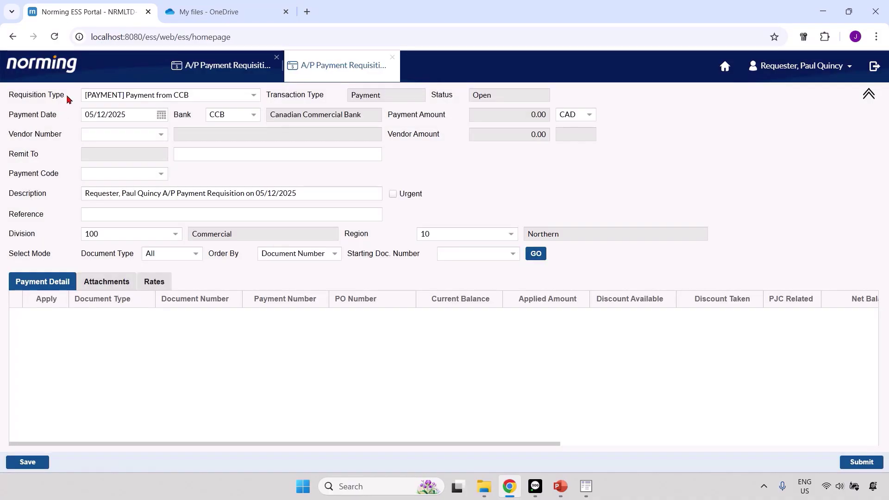
{"action": "left_click", "coordinate": [131, 96]}
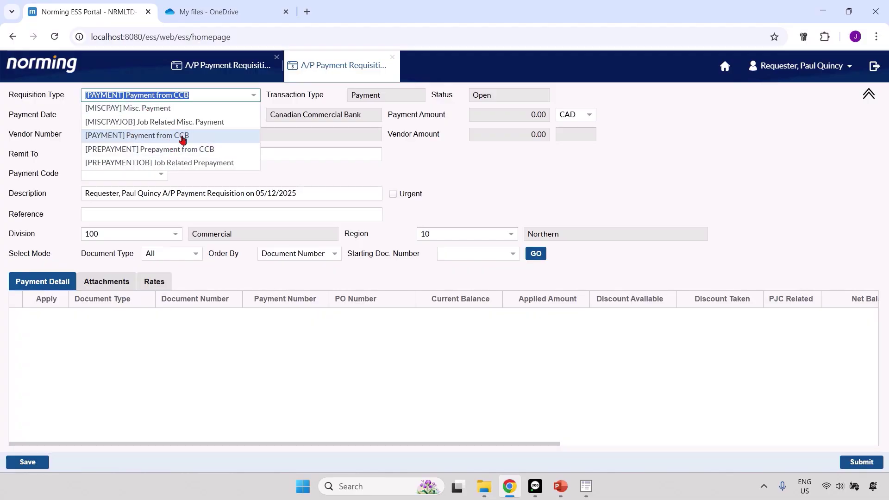
{"action": "left_click", "coordinate": [630, 198]}
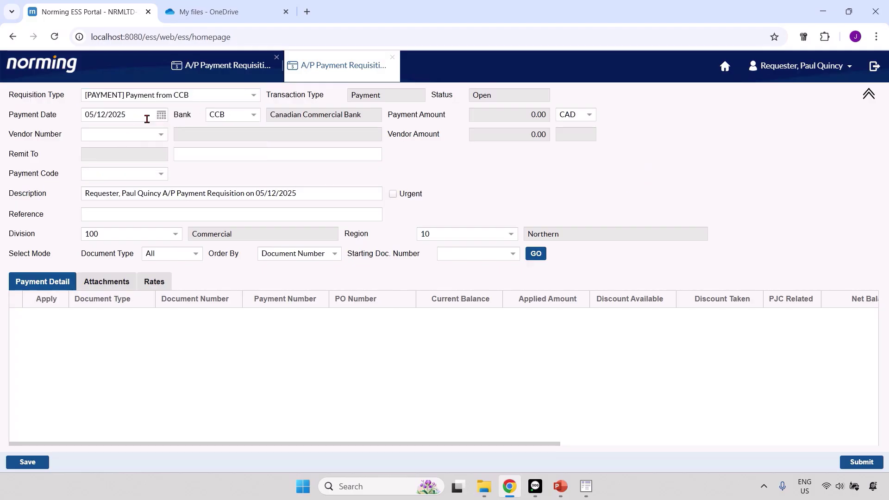
{"action": "left_click", "coordinate": [162, 135]}
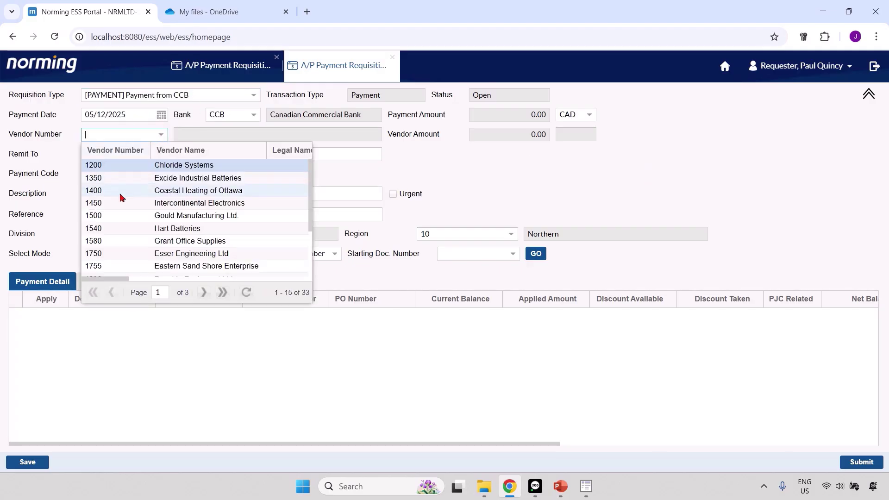
Select vendor 1350 Excide Industrial Batteries, browse its outstanding documents, and open the Starting Doc. Number list
{"action": "left_click", "coordinate": [116, 180]}
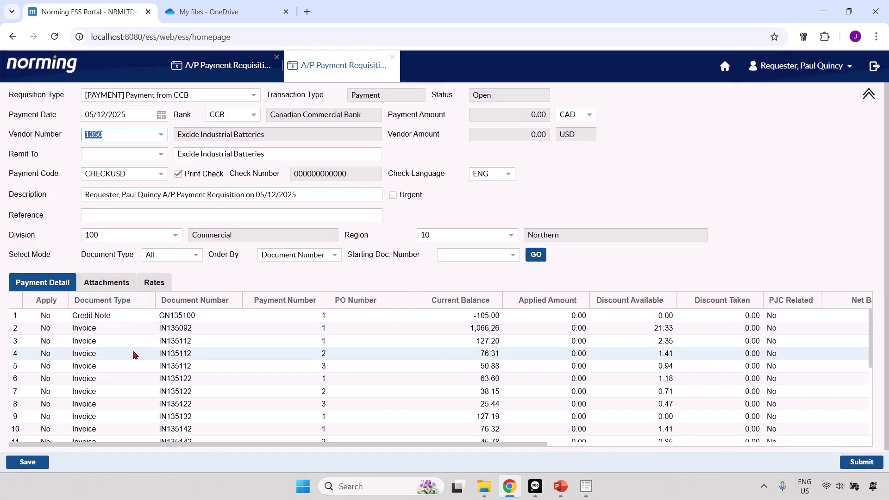
{"action": "scroll", "coordinate": [178, 368], "scroll_direction": "down", "scroll_amount": 4}
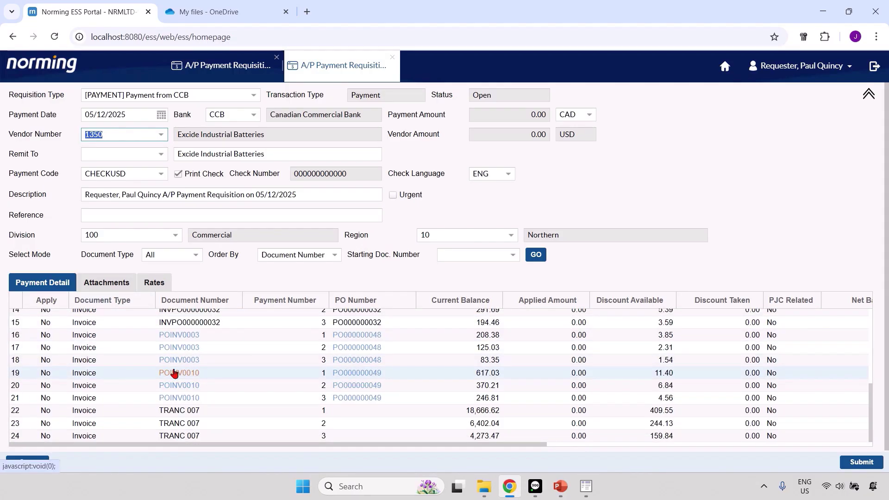
{"action": "scroll", "coordinate": [174, 373], "scroll_direction": "up", "scroll_amount": 4}
{"action": "scroll", "coordinate": [175, 368], "scroll_direction": "down", "scroll_amount": 4}
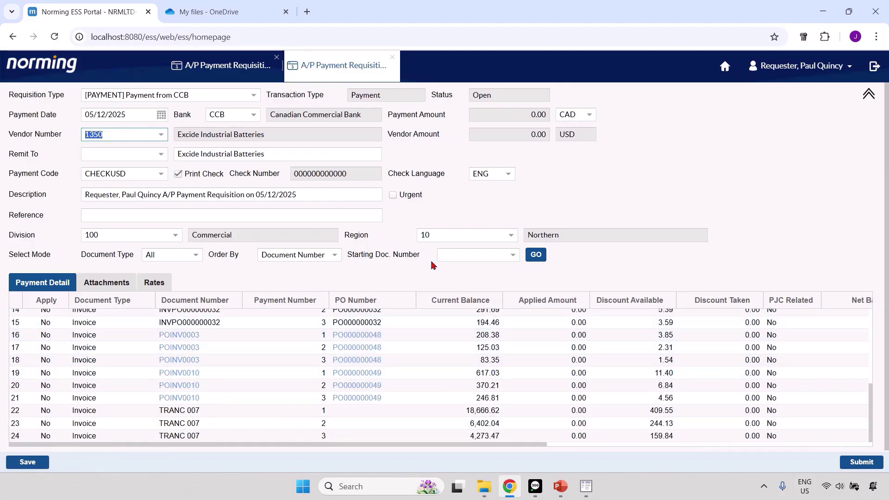
{"action": "scroll", "coordinate": [232, 378], "scroll_direction": "up", "scroll_amount": 4}
{"action": "scroll", "coordinate": [230, 374], "scroll_direction": "down", "scroll_amount": 4}
{"action": "left_click", "coordinate": [512, 255]}
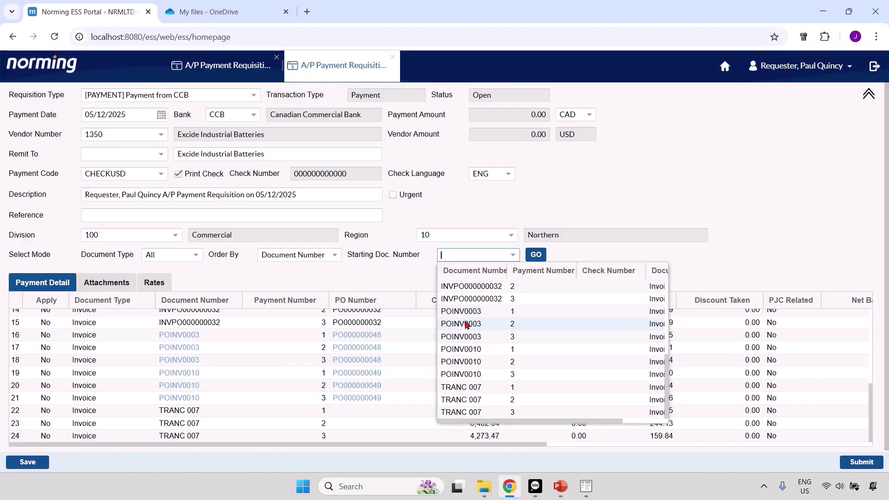
Reload the payment lines from POINV0003, then review invoice POINV0010 and purchase requisition PO000000049
{"action": "left_click", "coordinate": [464, 319]}
{"action": "left_click", "coordinate": [535, 255]}
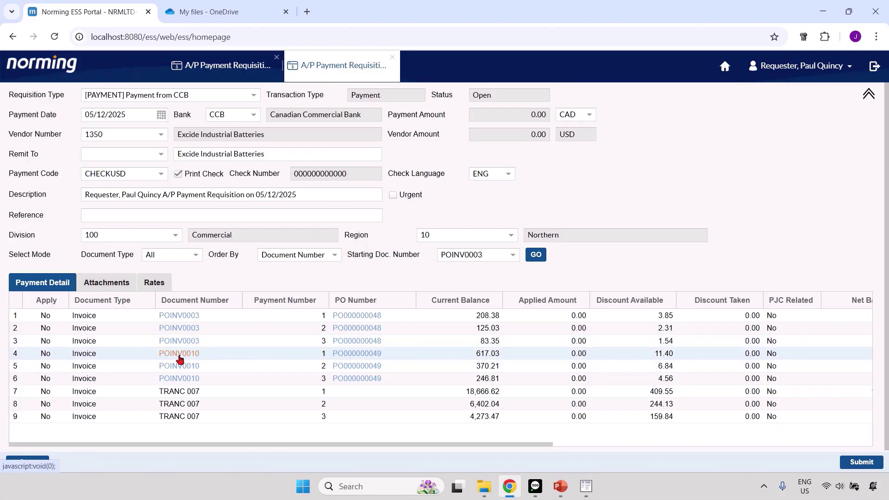
{"action": "left_click", "coordinate": [179, 354]}
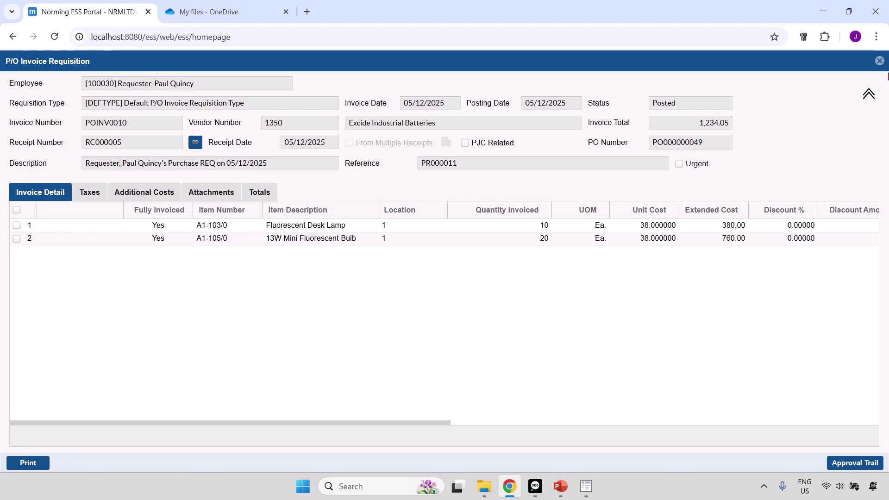
{"action": "left_click", "coordinate": [879, 62]}
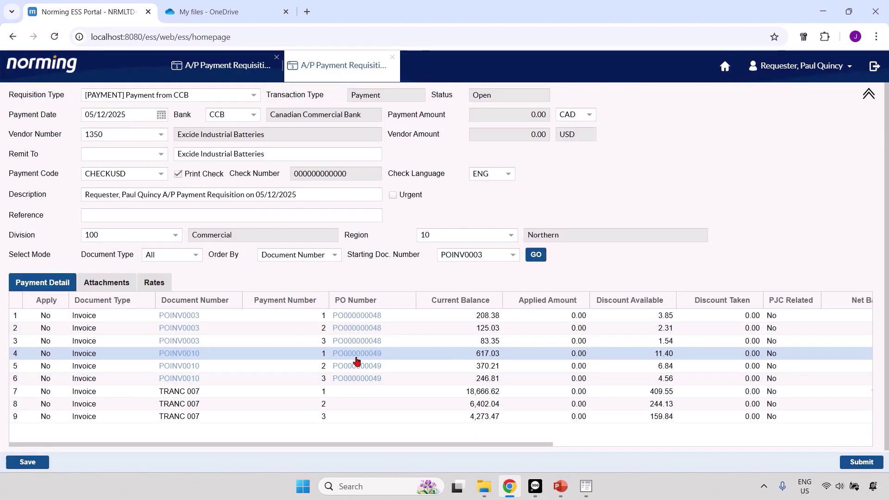
{"action": "left_click", "coordinate": [349, 354]}
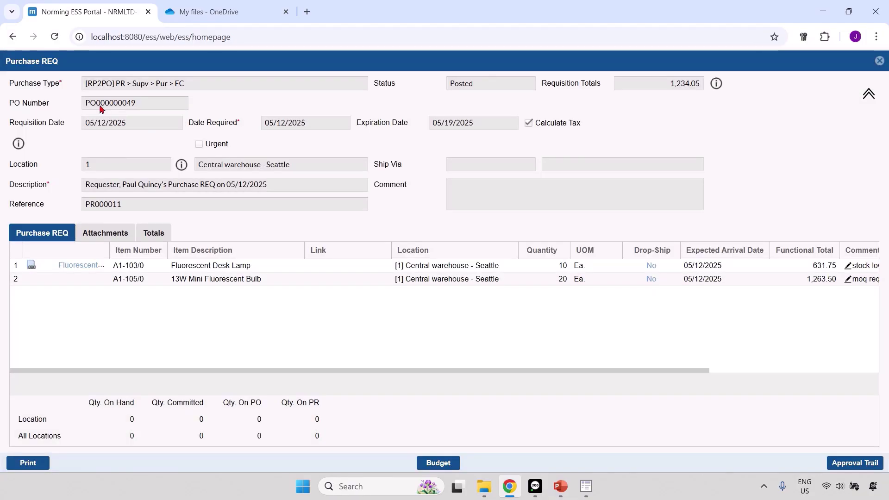
{"action": "left_click", "coordinate": [878, 62]}
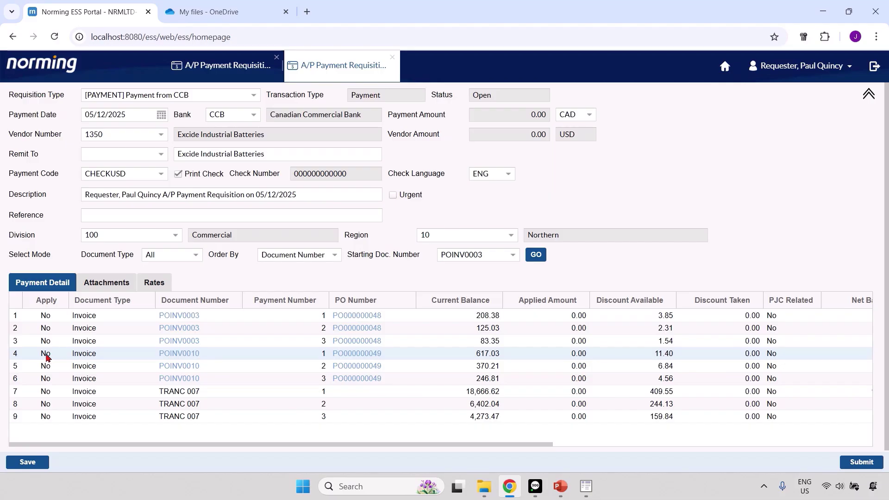
Apply 605.63 to POINV0010 payment 1, check Attachments and Rates, and submit PY000017
{"action": "double_click", "coordinate": [46, 354]}
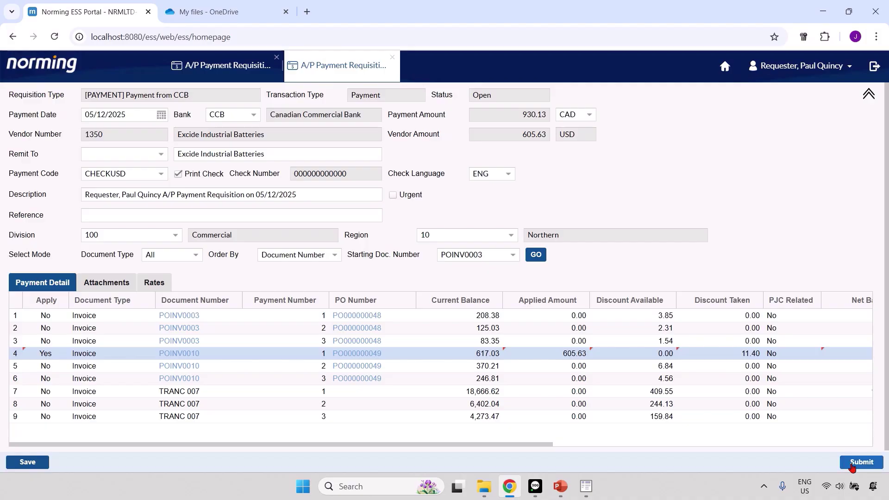
{"action": "left_click", "coordinate": [96, 286]}
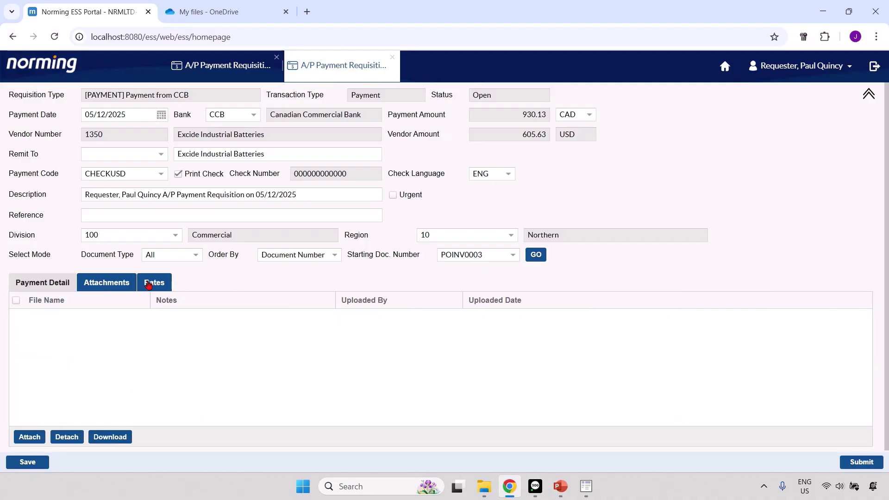
{"action": "left_click", "coordinate": [149, 282]}
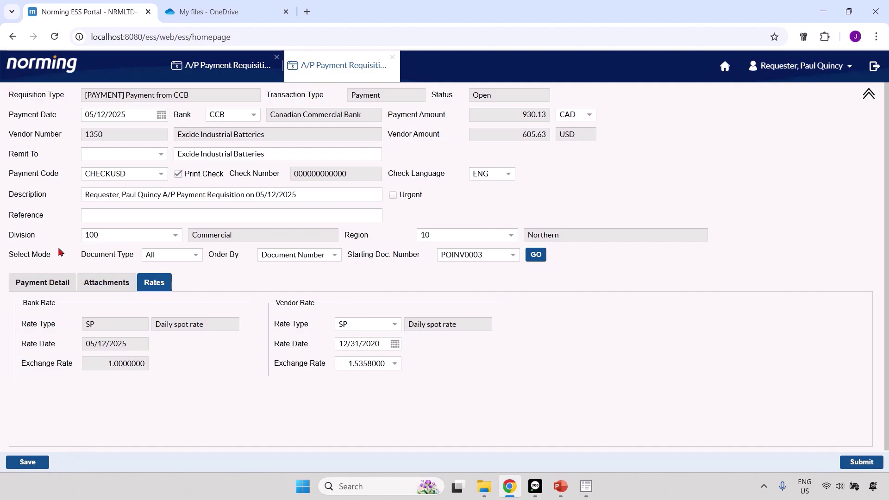
{"action": "left_click", "coordinate": [43, 283]}
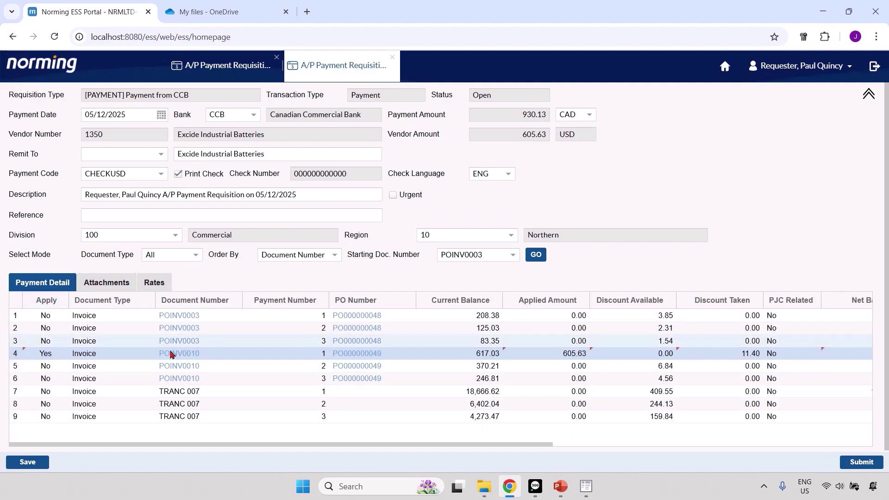
{"action": "left_click", "coordinate": [861, 462]}
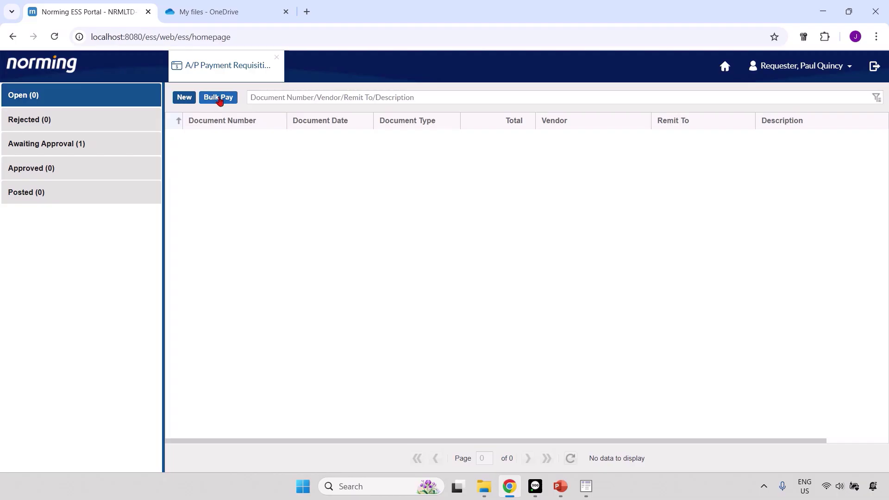
Run Bulk Pay with selection code [ALLVEN] All USD vendors, keeping default vendor ranges, and preview
{"action": "left_click", "coordinate": [218, 98]}
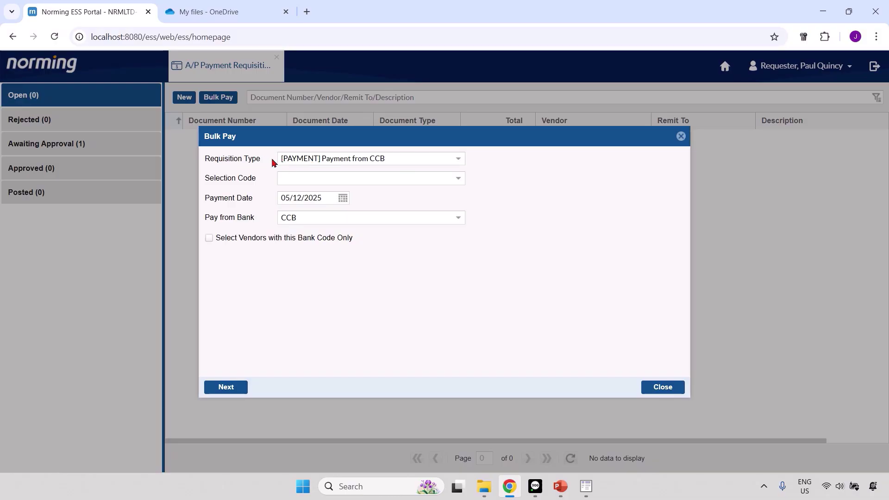
{"action": "left_click", "coordinate": [329, 179]}
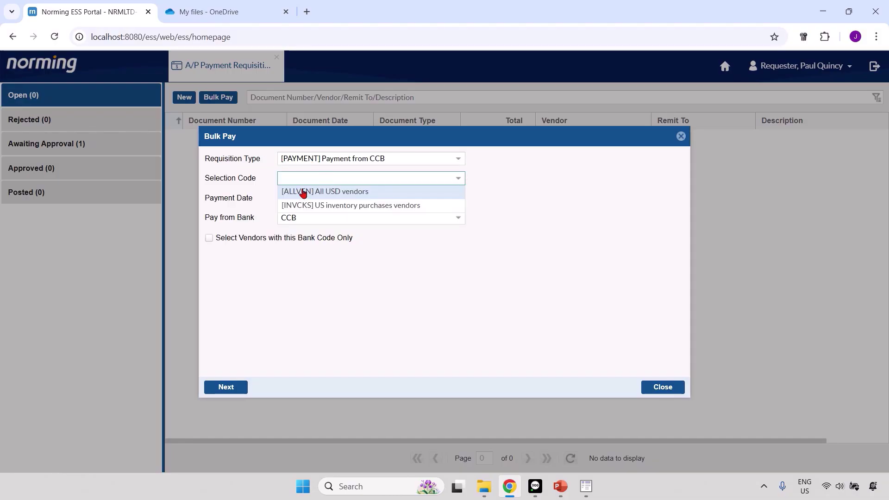
{"action": "left_click", "coordinate": [302, 194]}
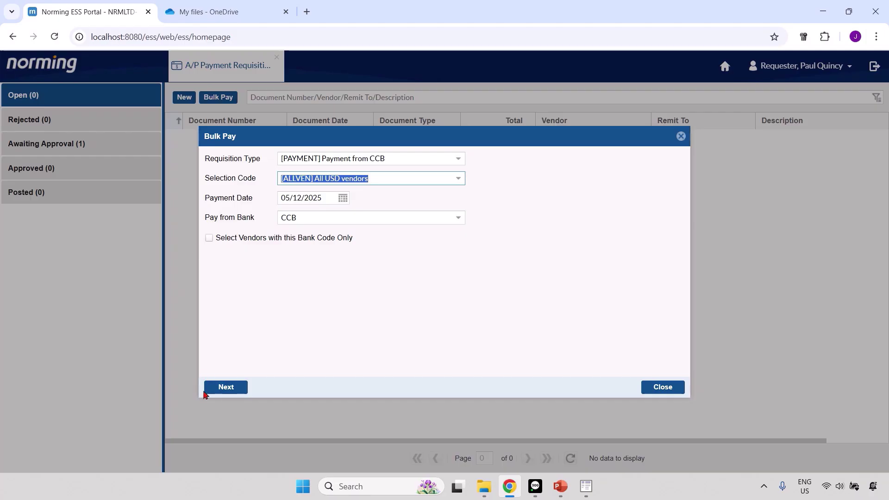
{"action": "left_click", "coordinate": [206, 392]}
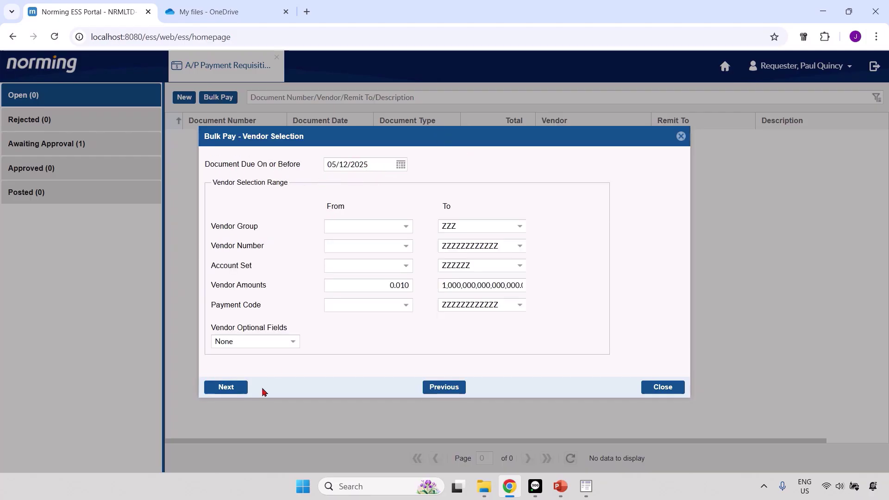
{"action": "left_click", "coordinate": [401, 231]}
{"action": "key", "text": "Escape"}
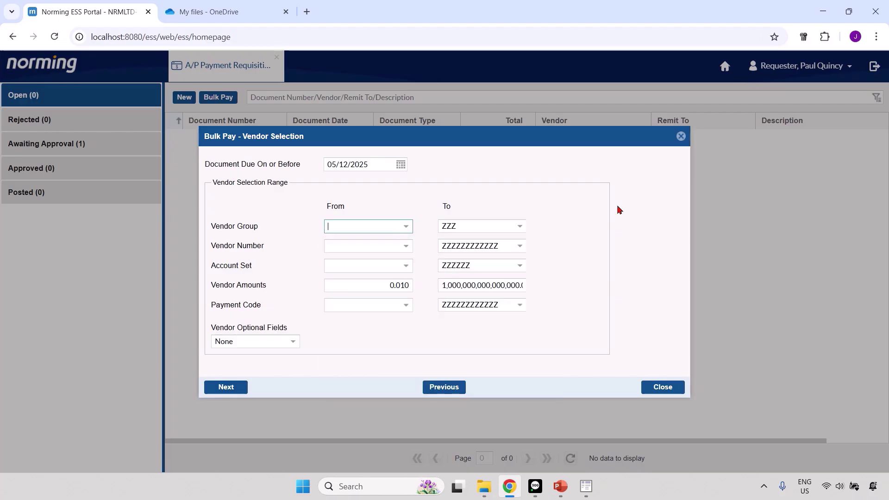
{"action": "left_click", "coordinate": [220, 389]}
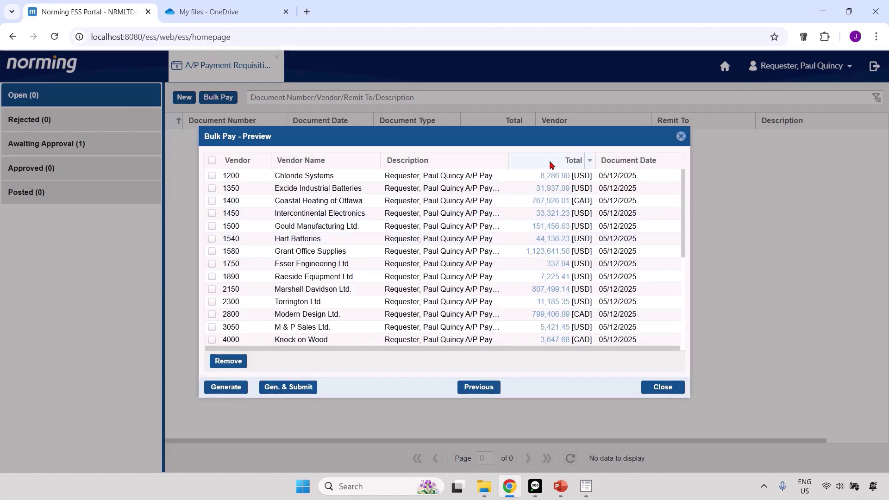
Check every previewed vendor except 1400 Coastal Heating of Ottawa and 1450 Intercontinental Electronics
{"action": "scroll", "coordinate": [513, 276], "scroll_direction": "down", "scroll_amount": 5}
{"action": "scroll", "coordinate": [513, 274], "scroll_direction": "up", "scroll_amount": 5}
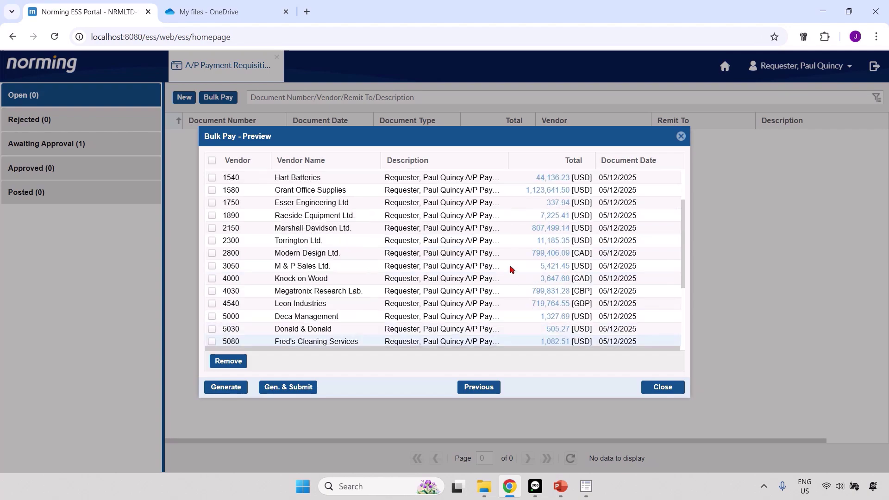
{"action": "scroll", "coordinate": [507, 200], "scroll_direction": "down", "scroll_amount": 5}
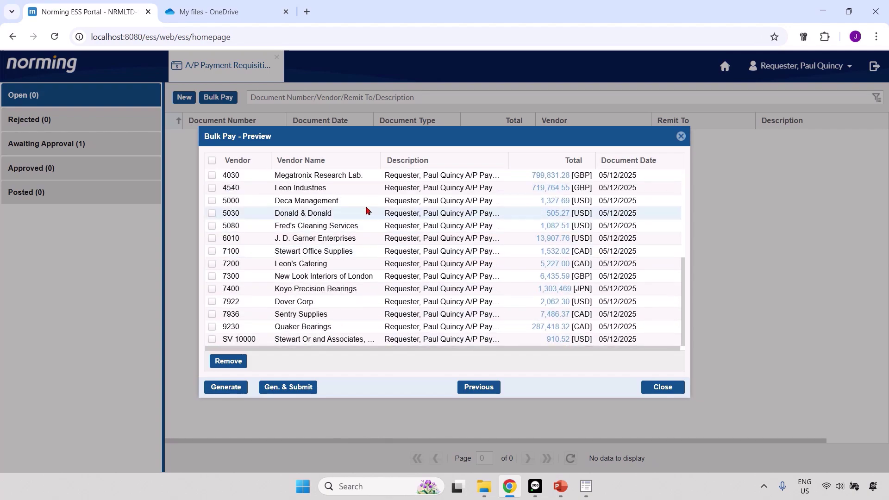
{"action": "scroll", "coordinate": [366, 234], "scroll_direction": "up", "scroll_amount": 5}
{"action": "scroll", "coordinate": [223, 267], "scroll_direction": "down", "scroll_amount": 5}
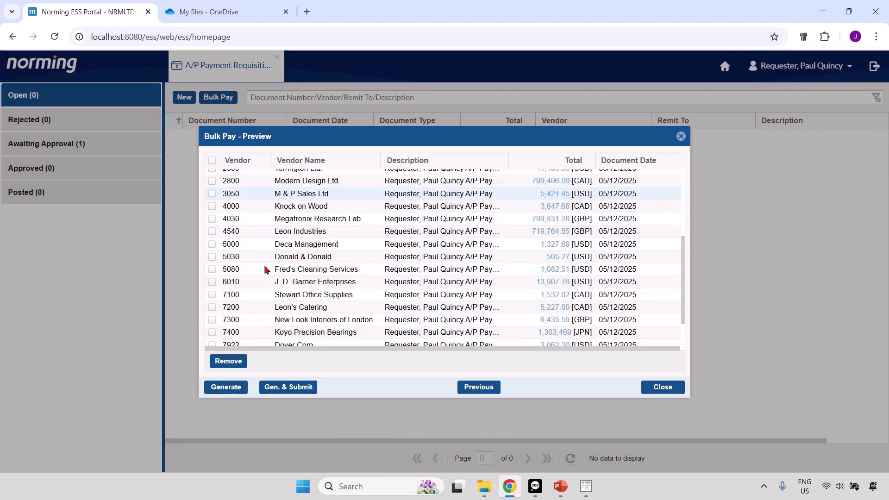
{"action": "scroll", "coordinate": [218, 185], "scroll_direction": "up", "scroll_amount": 5}
{"action": "left_click", "coordinate": [212, 161]}
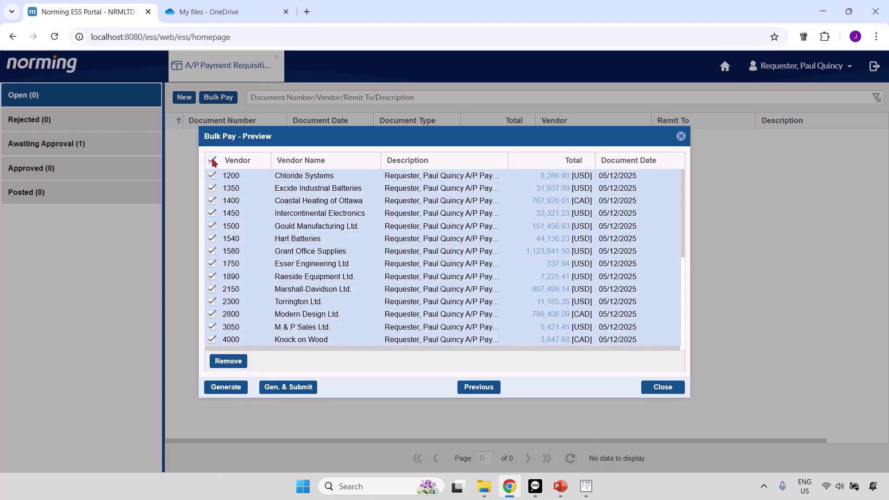
{"action": "left_click", "coordinate": [212, 202]}
{"action": "left_click", "coordinate": [212, 213]}
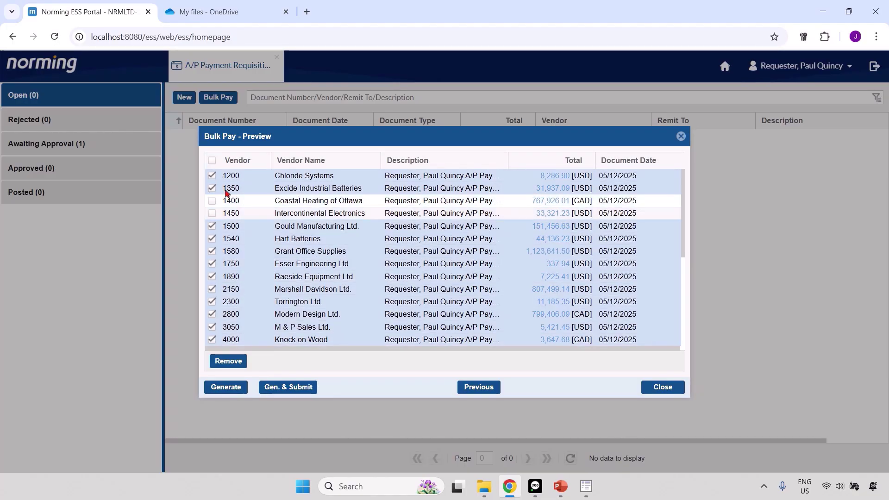
Remove the checked vendors and generate requisitions for vendors 1400 and 1450
{"action": "left_click", "coordinate": [218, 366]}
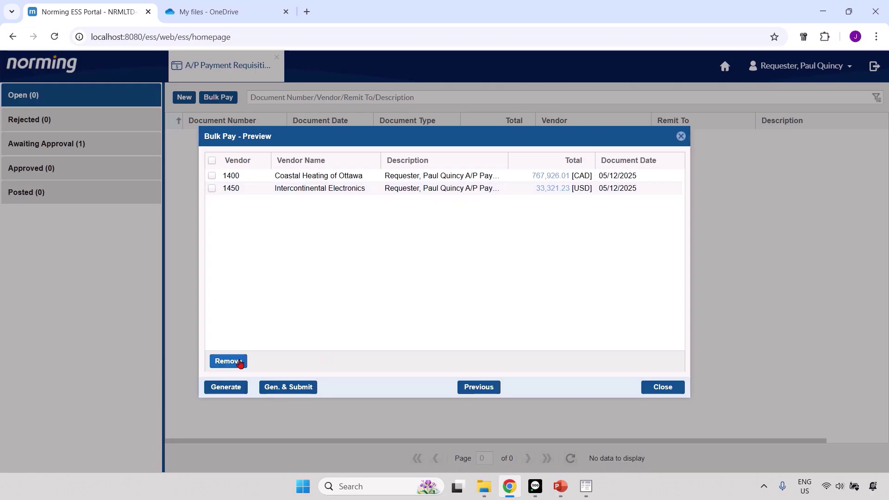
{"action": "left_click", "coordinate": [226, 389]}
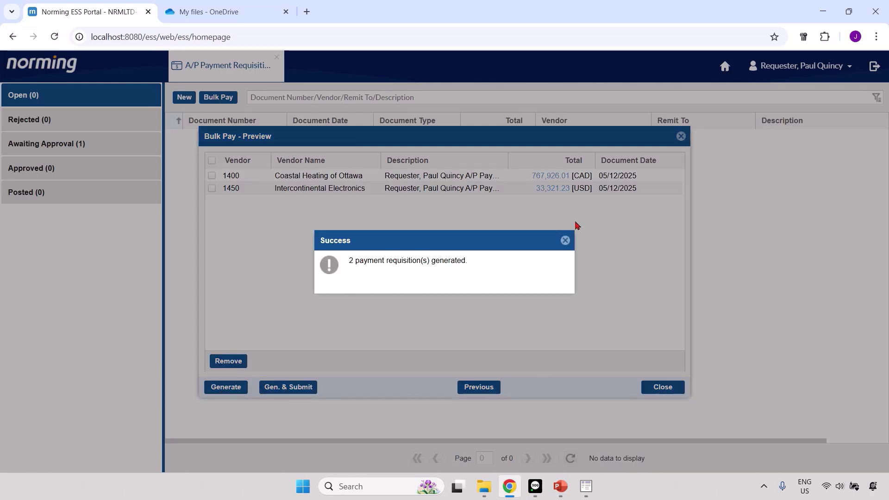
{"action": "left_click", "coordinate": [565, 240]}
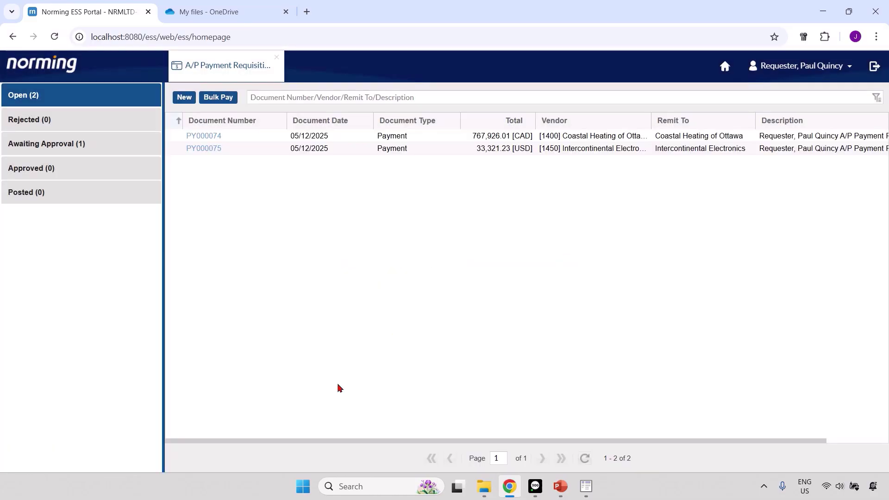
Look over requisitions PY000074 and PY000075 without changing them
{"action": "left_click", "coordinate": [202, 137]}
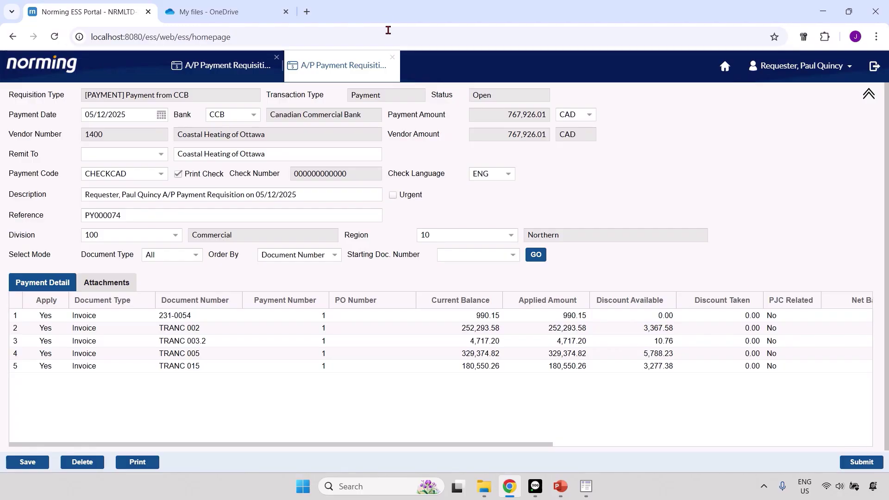
{"action": "left_click", "coordinate": [393, 57]}
{"action": "left_click", "coordinate": [206, 149]}
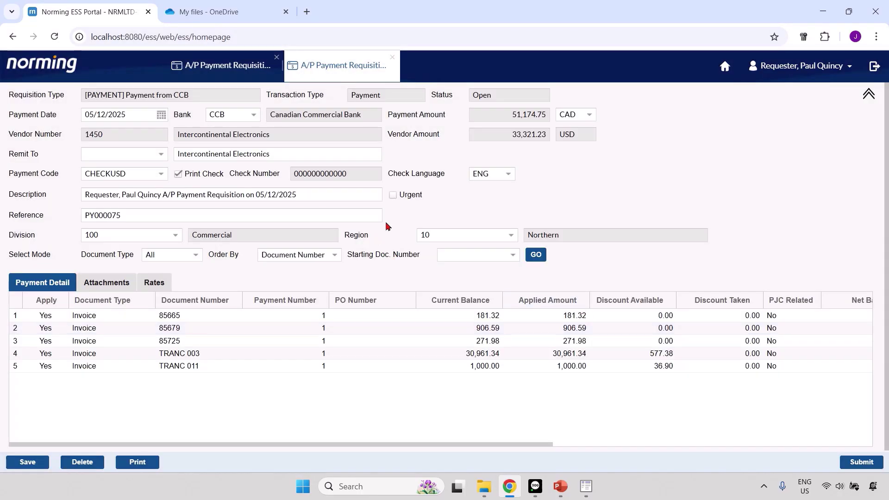
{"action": "left_click", "coordinate": [393, 57]}
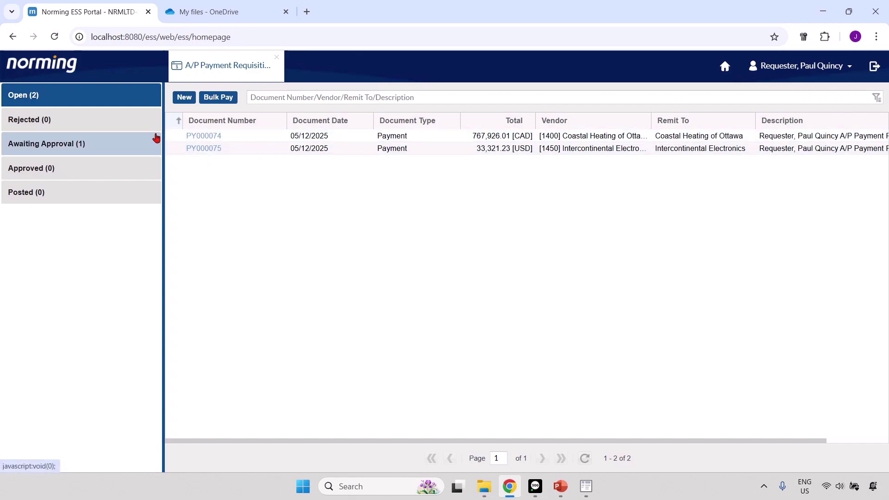
Submit PY000074 and PY000075, then list the three requisitions Awaiting Approval
{"action": "left_click", "coordinate": [204, 138]}
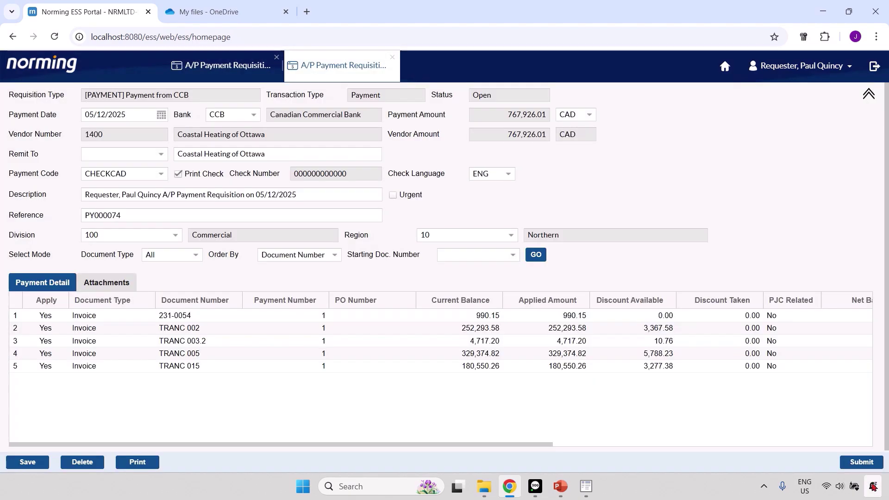
{"action": "left_click", "coordinate": [857, 462]}
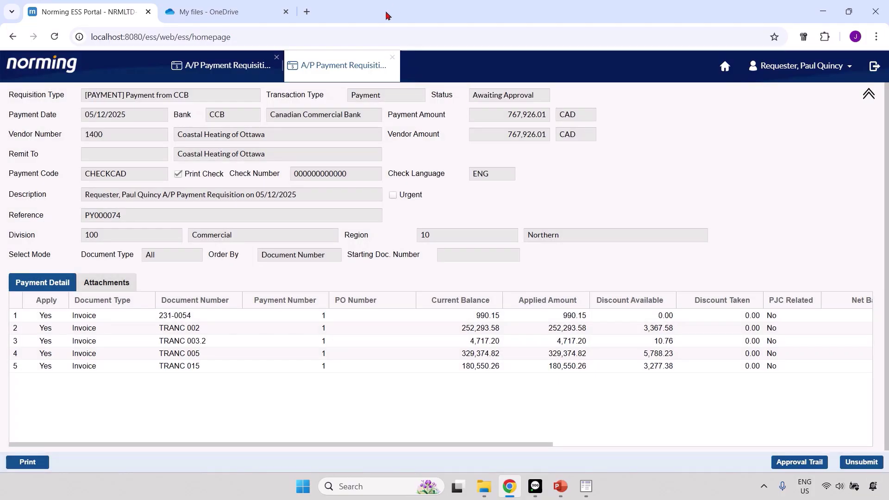
{"action": "left_click", "coordinate": [392, 57]}
{"action": "left_click", "coordinate": [206, 139]}
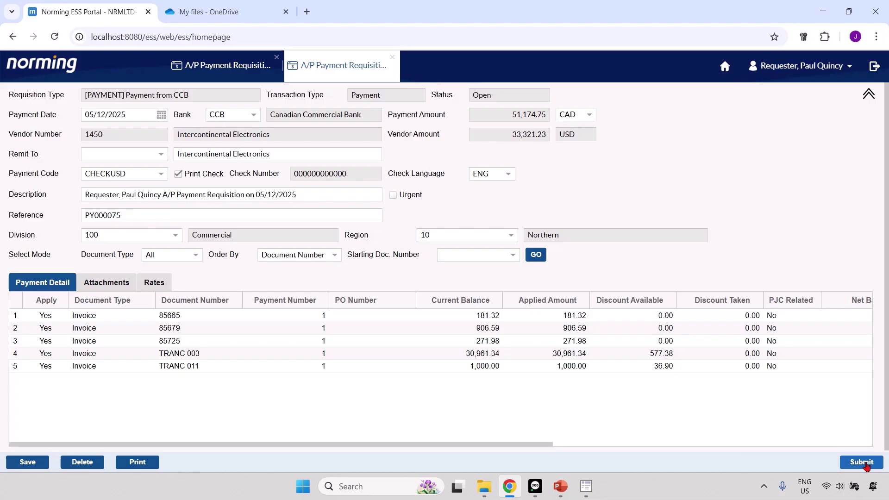
{"action": "left_click", "coordinate": [861, 462]}
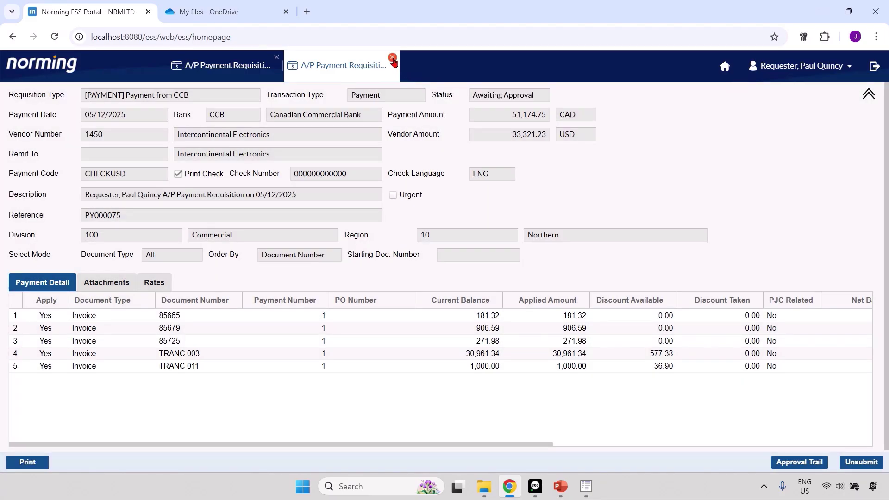
{"action": "left_click", "coordinate": [392, 57]}
{"action": "left_click", "coordinate": [81, 153]}
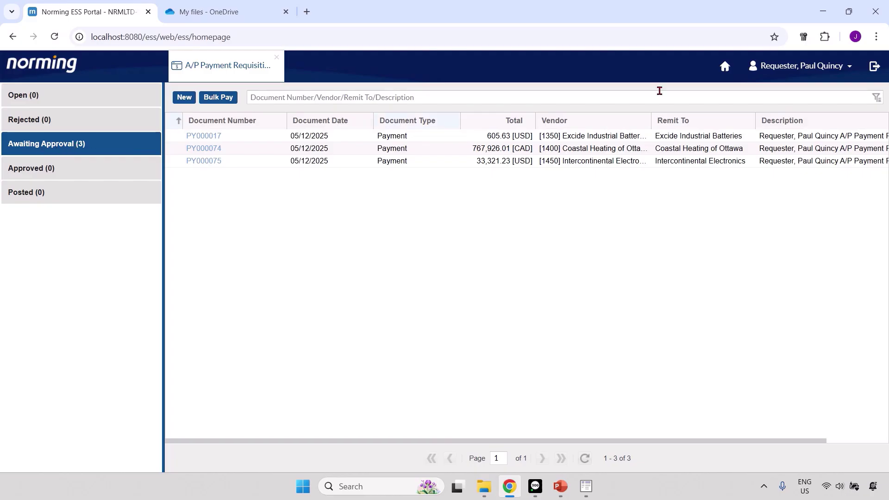
Sign out of the requester account and sign in with the manager's ID
{"action": "left_click", "coordinate": [876, 67]}
{"action": "left_click", "coordinate": [418, 286]}
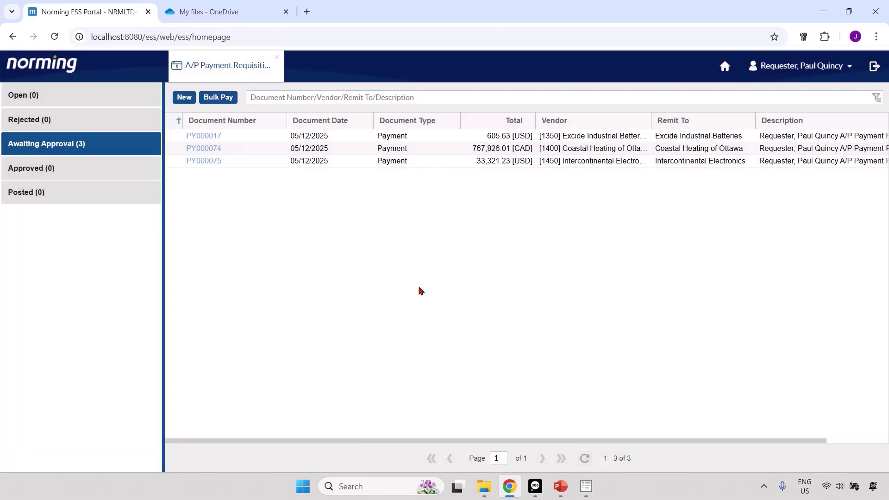
{"action": "type", "text": "100020"}
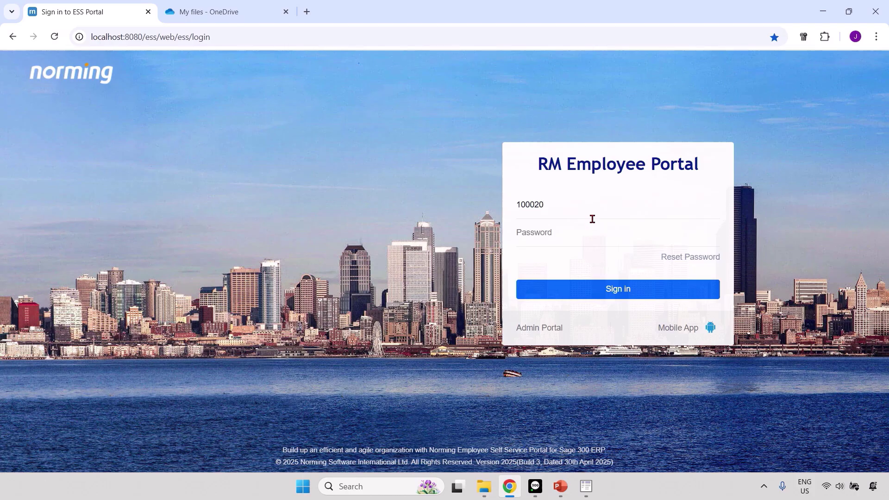
{"action": "left_click", "coordinate": [609, 291]}
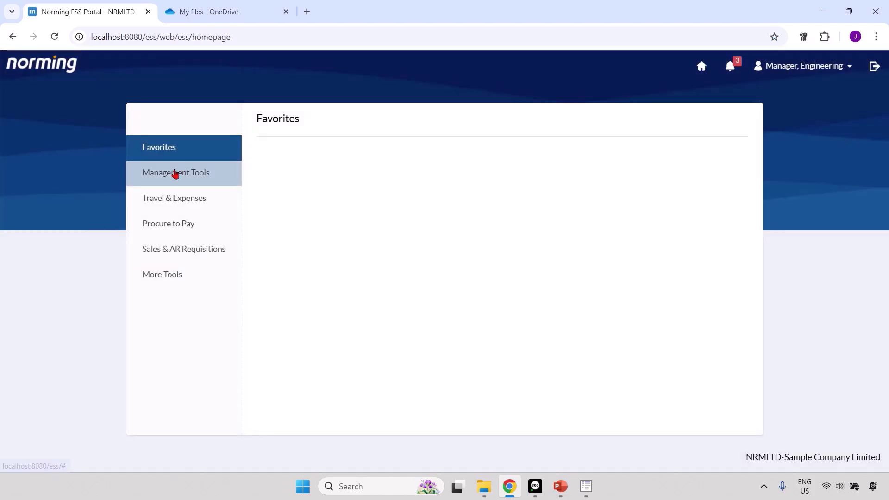
Open the To Approve List and select all three payment requisitions
{"action": "left_click", "coordinate": [175, 172]}
{"action": "left_click", "coordinate": [302, 162]}
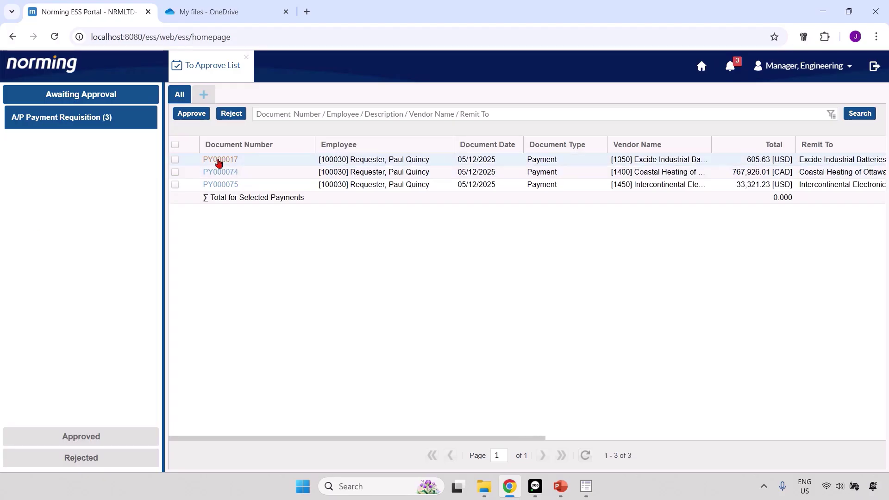
{"action": "left_click_drag", "start_coordinate": [313, 438], "coordinate": [164, 198]}
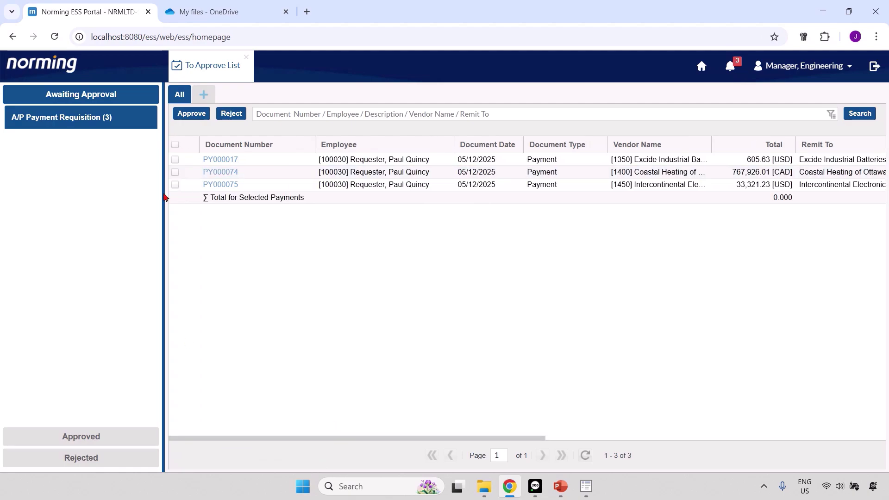
{"action": "left_click", "coordinate": [176, 145]}
{"action": "left_click_drag", "start_coordinate": [423, 439], "coordinate": [575, 441]}
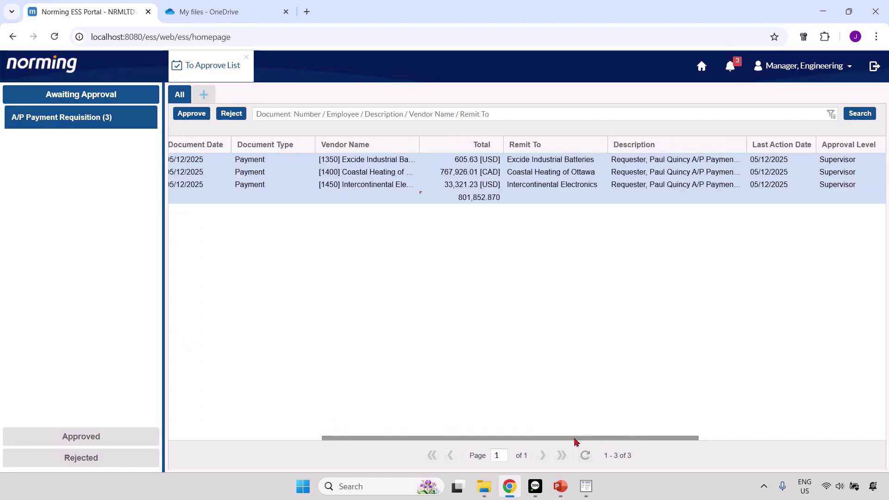
{"action": "left_click_drag", "start_coordinate": [496, 440], "coordinate": [333, 439]}
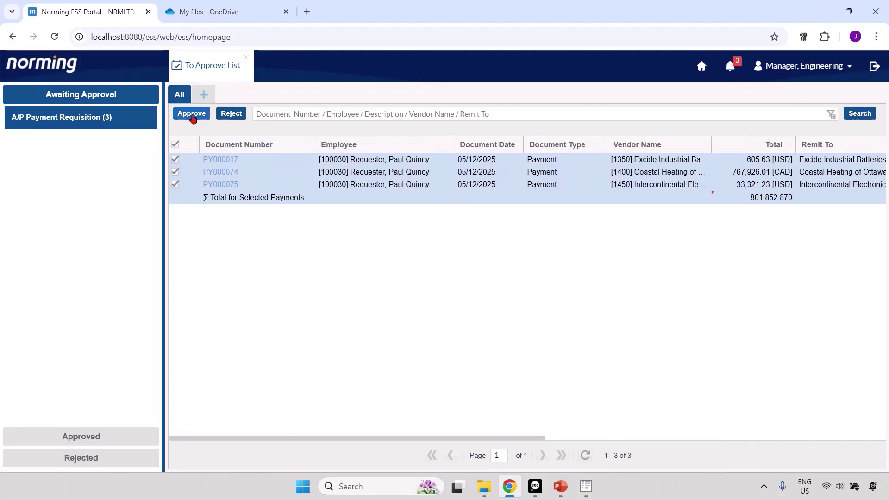
Approve them with the comment 'please go ahead' and show Approved A/P Payment Requisitions
{"action": "left_click", "coordinate": [192, 115]}
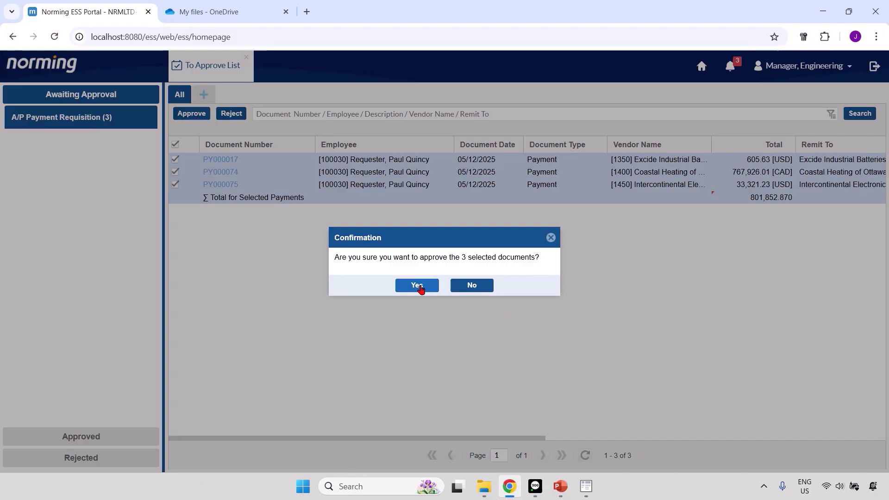
{"action": "left_click", "coordinate": [420, 287]}
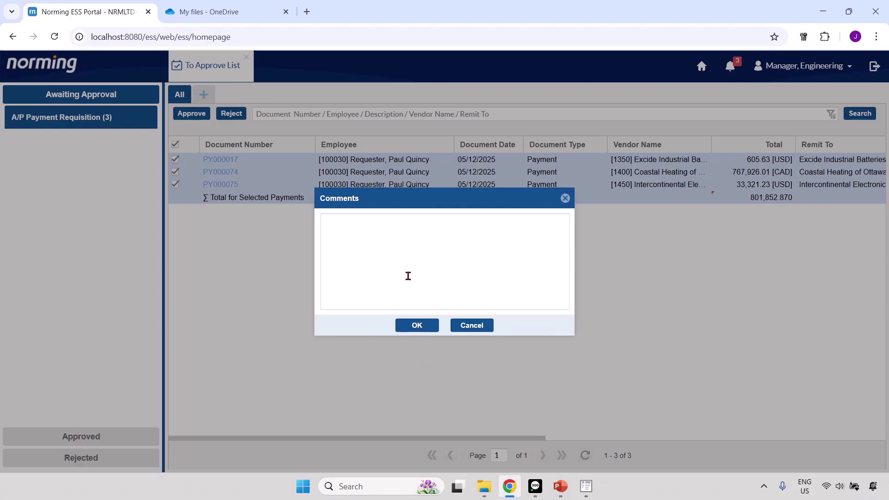
{"action": "left_click", "coordinate": [383, 249]}
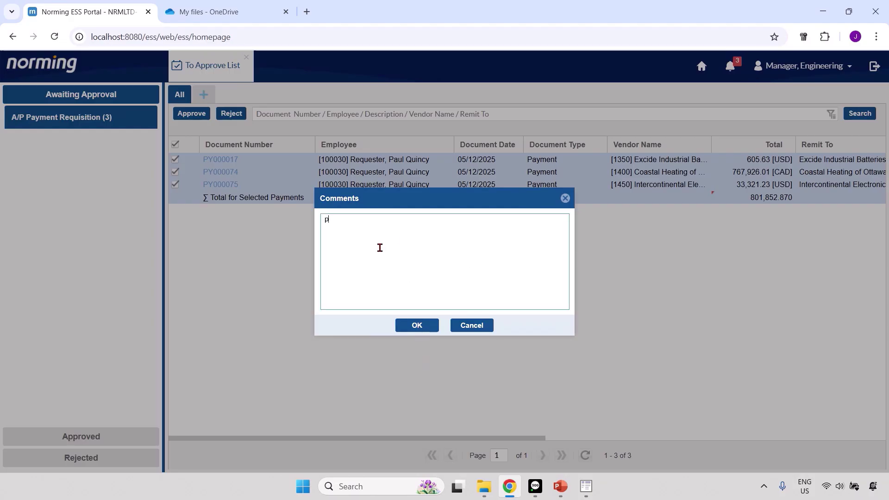
{"action": "type", "text": "please go ahead"}
{"action": "left_click", "coordinate": [418, 327]}
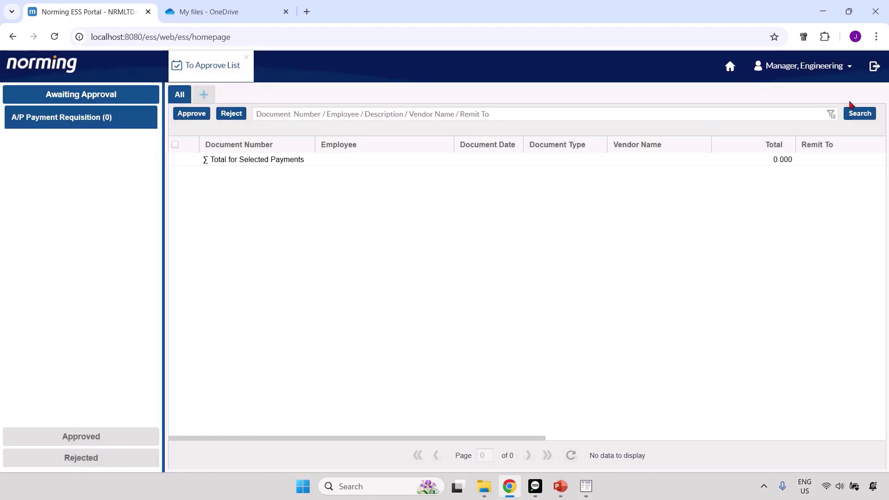
{"action": "left_click", "coordinate": [121, 435]}
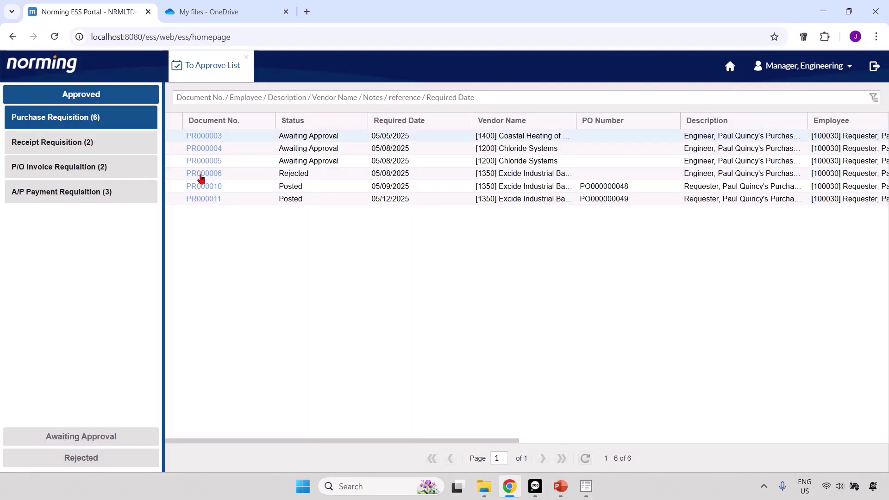
{"action": "left_click", "coordinate": [55, 193]}
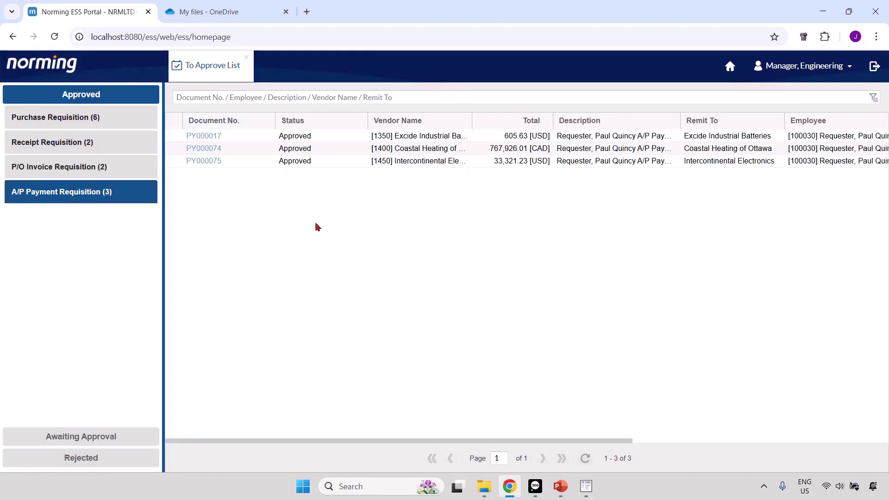
Switch to Sage 300's A/P Payment Requisition List and select the Approved PY000075 row
{"action": "key", "text": "alt+Tab"}
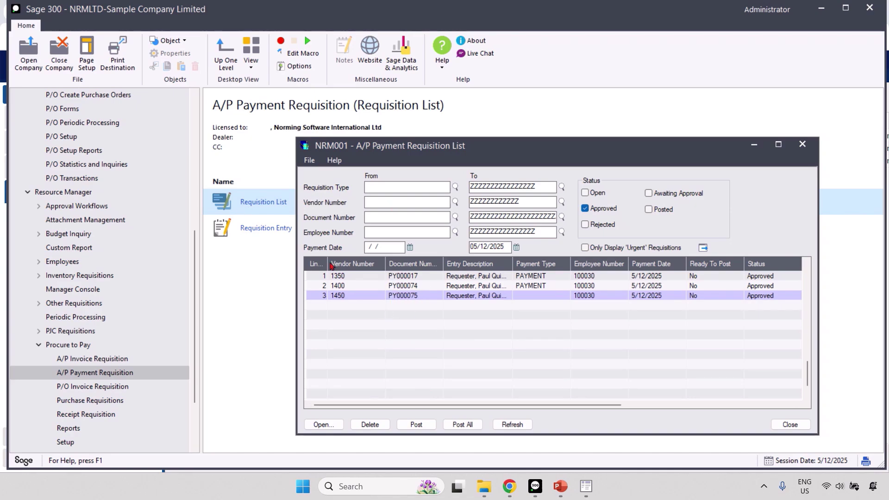
{"action": "left_click", "coordinate": [389, 300]}
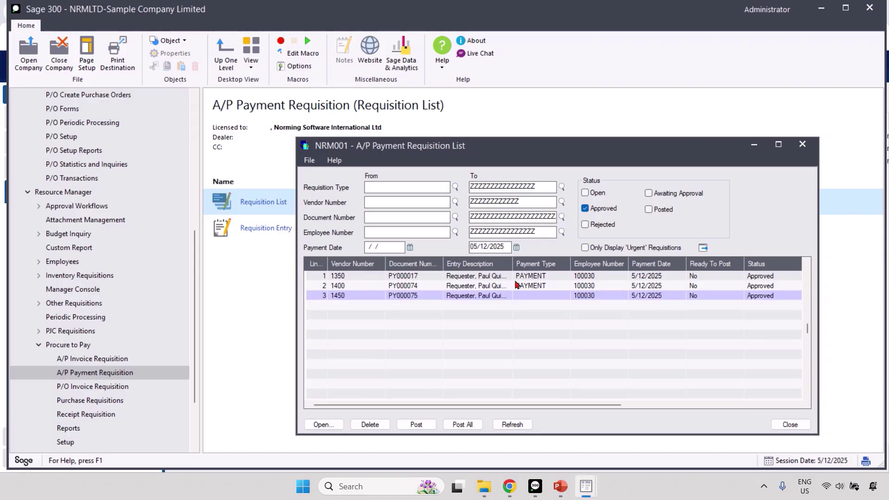
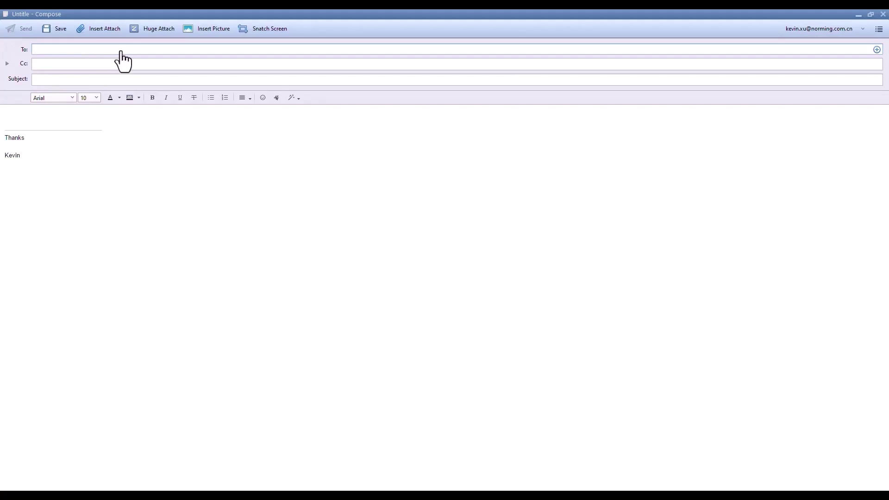
Address the message to the apinvoice mailbox and attach the INV03, INV04 and INV05 PDFs
{"action": "type", "text": "ap"}
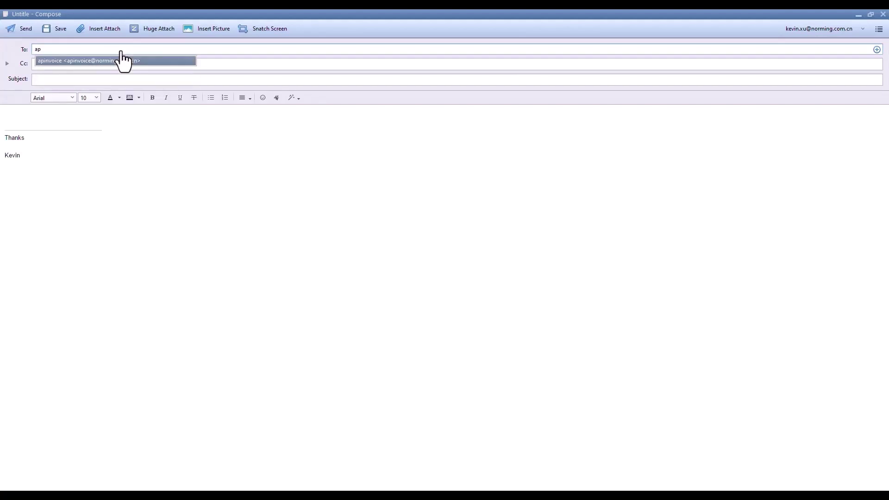
{"action": "key", "text": "Return"}
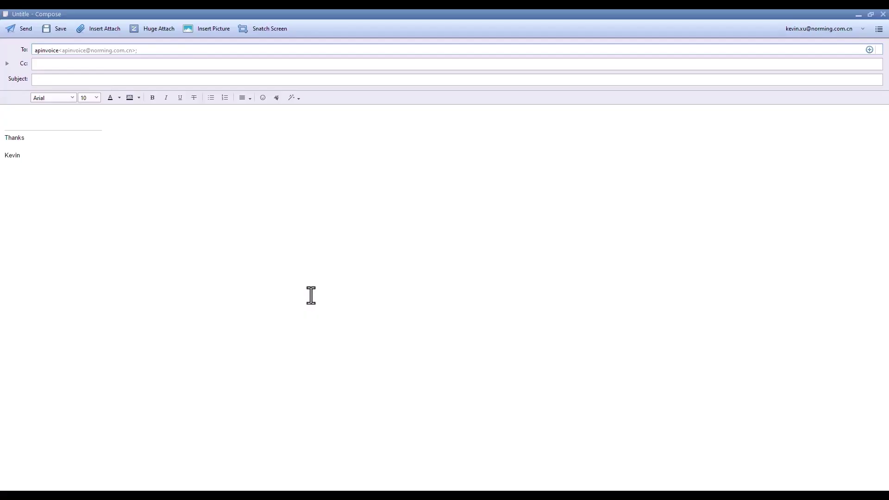
{"action": "left_click", "coordinate": [235, 495]}
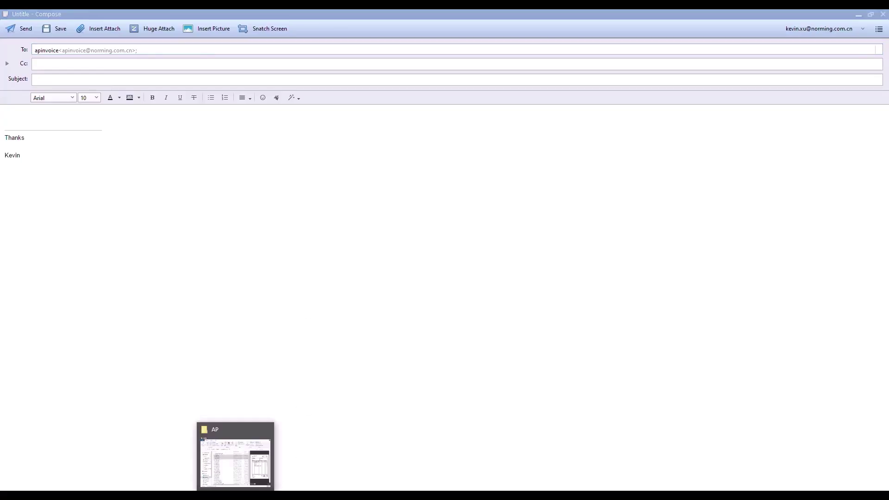
{"action": "left_click_drag", "start_coordinate": [459, 221], "coordinate": [236, 209]}
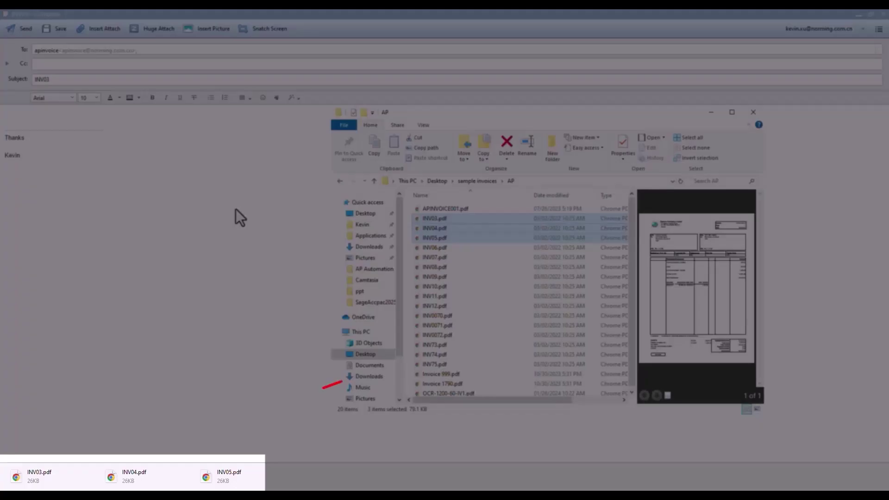
Change the subject to 'INV for OCR' and send the message
{"action": "left_click", "coordinate": [91, 85]}
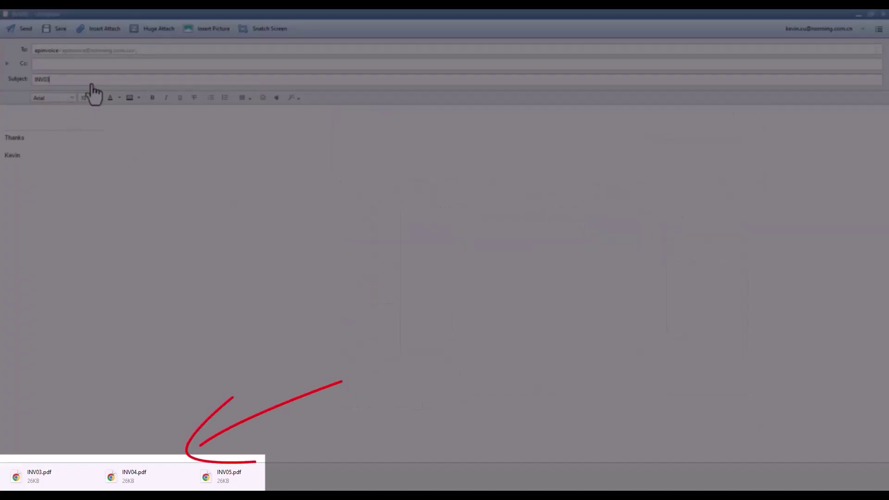
{"action": "key", "text": "BackSpace"}
{"action": "key", "text": "BackSpace"}
{"action": "type", "text": "for OCR"}
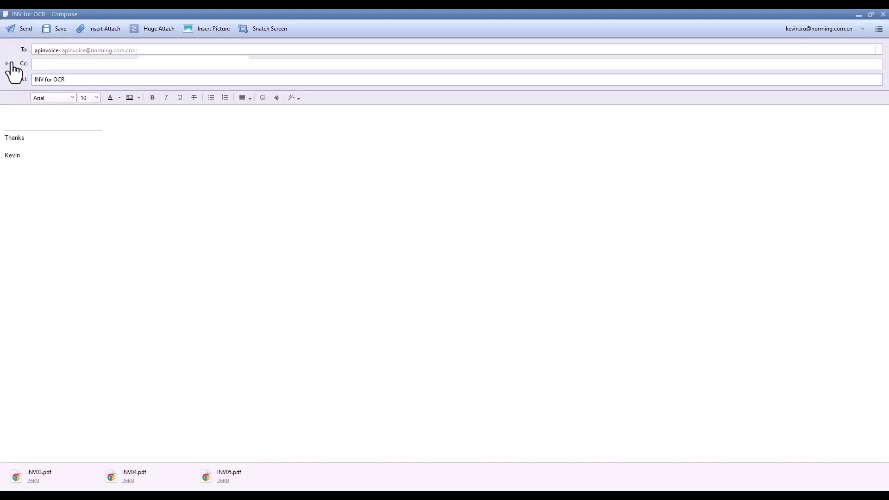
{"action": "left_click", "coordinate": [15, 30]}
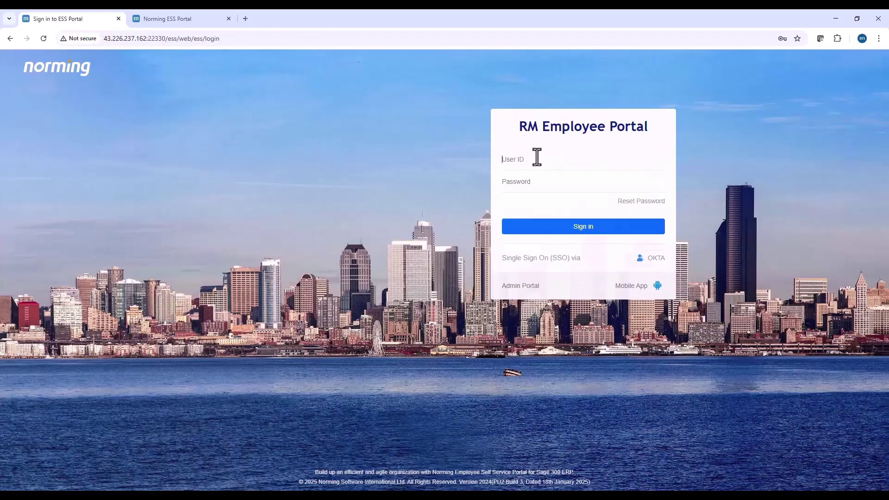
Sign in to Norming ESS Portal with the user ID and password
{"action": "left_click", "coordinate": [537, 158]}
{"action": "type", "text": "100010"}
{"action": "key", "text": "Tab"}
{"action": "type", "text": "•••••••"}
{"action": "key", "text": "Return"}
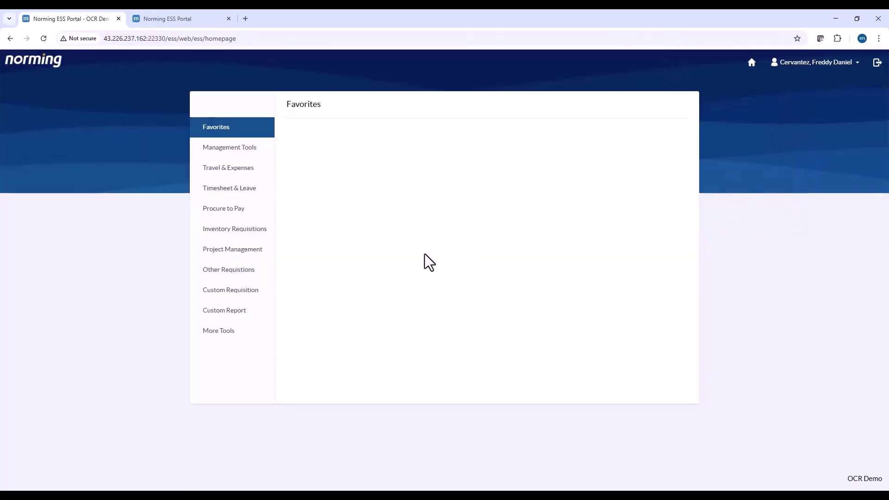
Check the OCR Manager's Un-confirmed Invoices list for the three recognized mailed invoices
{"action": "left_click", "coordinate": [230, 152]}
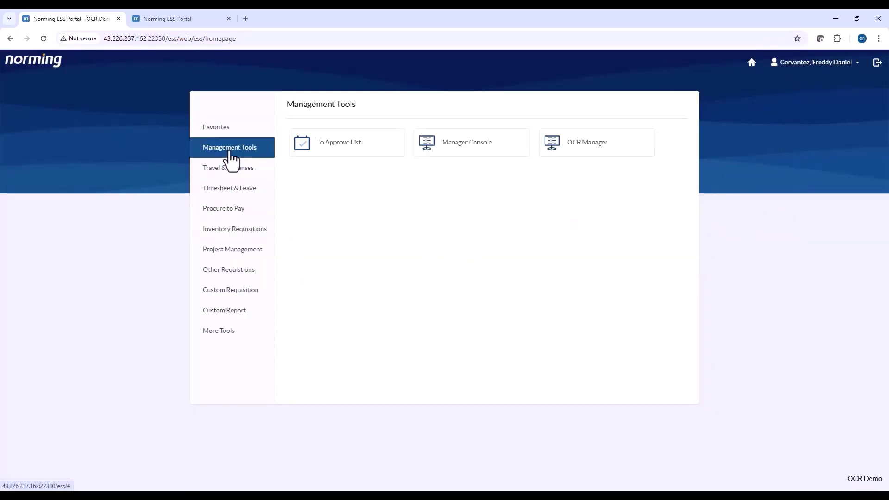
{"action": "left_click", "coordinate": [569, 155]}
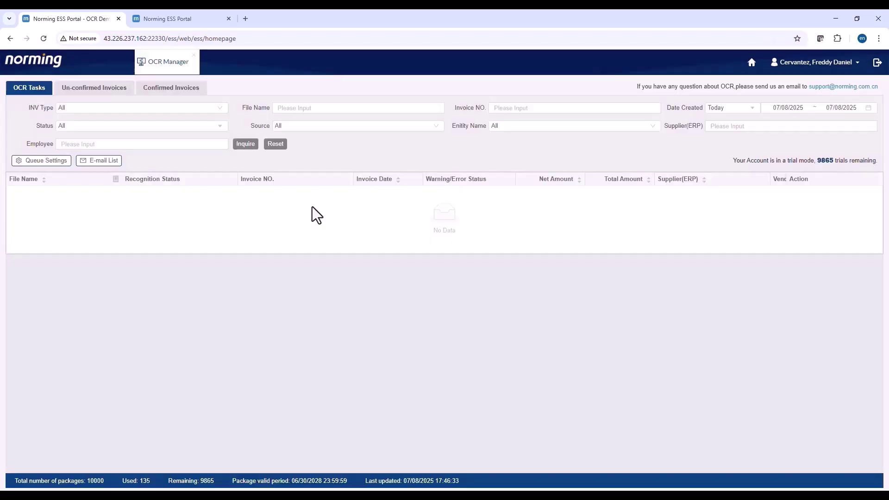
{"action": "left_click", "coordinate": [97, 89]}
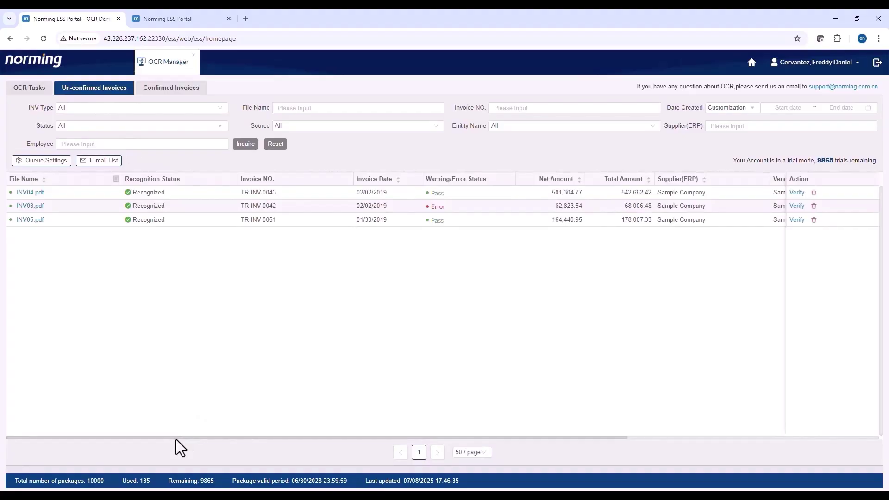
{"action": "left_click_drag", "start_coordinate": [176, 440], "coordinate": [437, 452]}
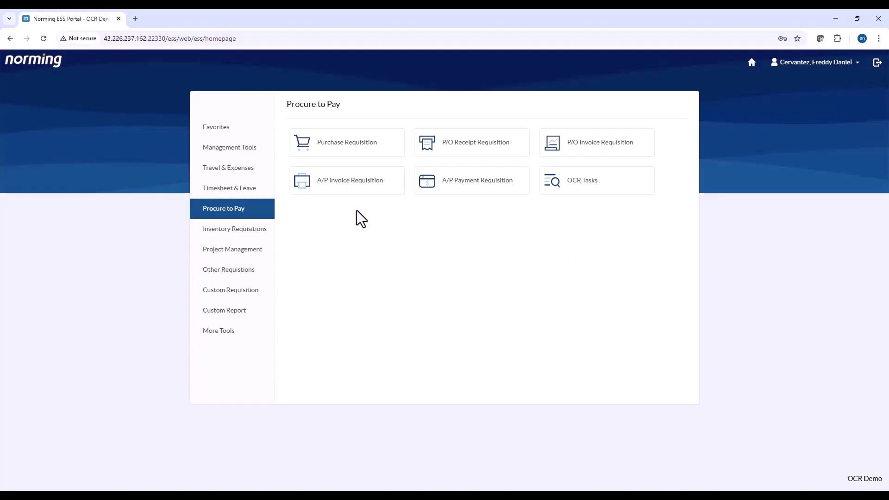
Upload INV0070, INV0071 and INV0072 from A/P Invoice Requisition and start OCR recognition on them
{"action": "left_click", "coordinate": [358, 184]}
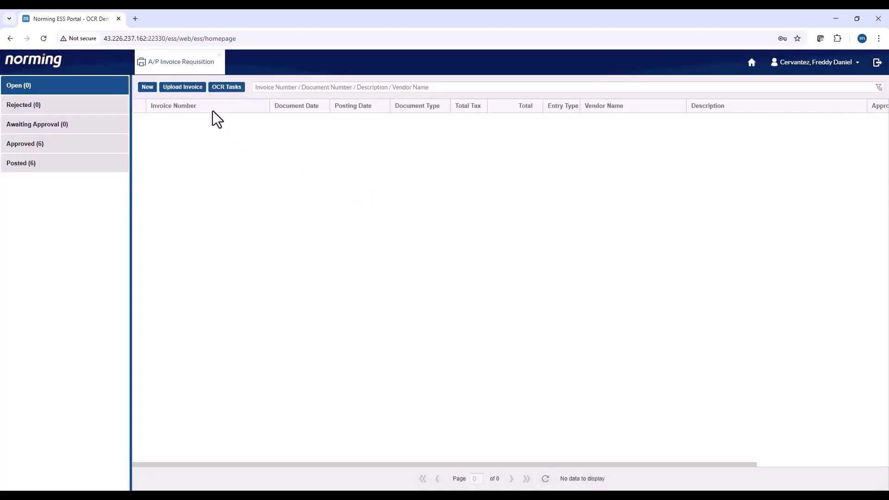
{"action": "left_click", "coordinate": [194, 88]}
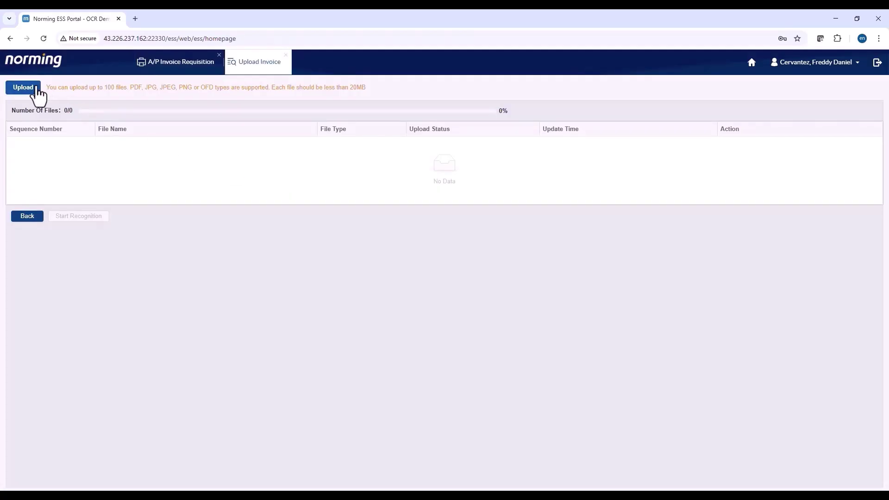
{"action": "left_click", "coordinate": [35, 90]}
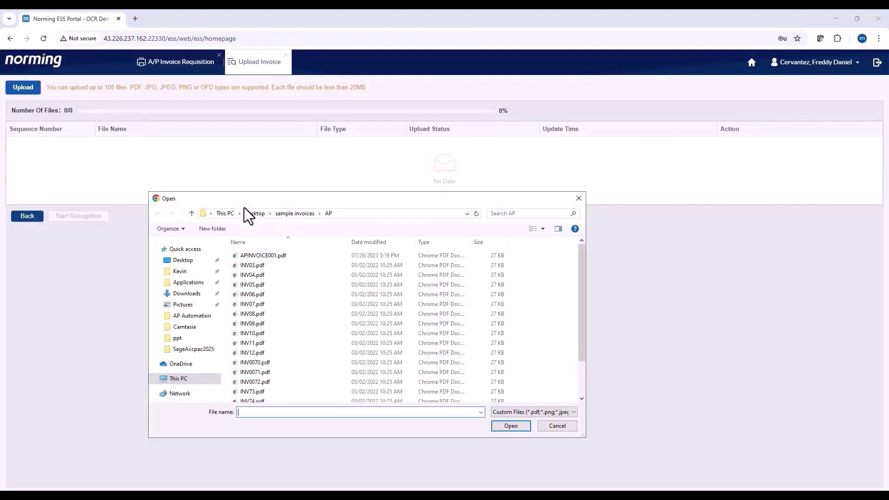
{"action": "left_click_drag", "start_coordinate": [548, 363], "coordinate": [463, 379]}
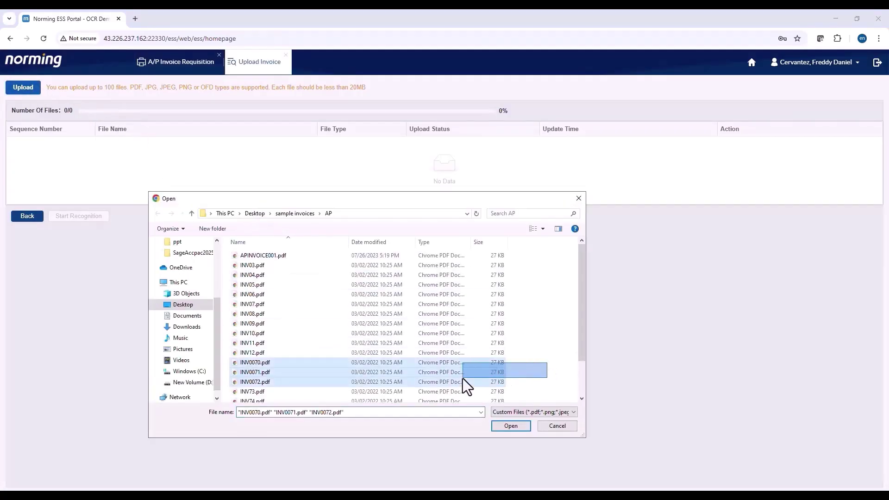
{"action": "left_click", "coordinate": [511, 426]}
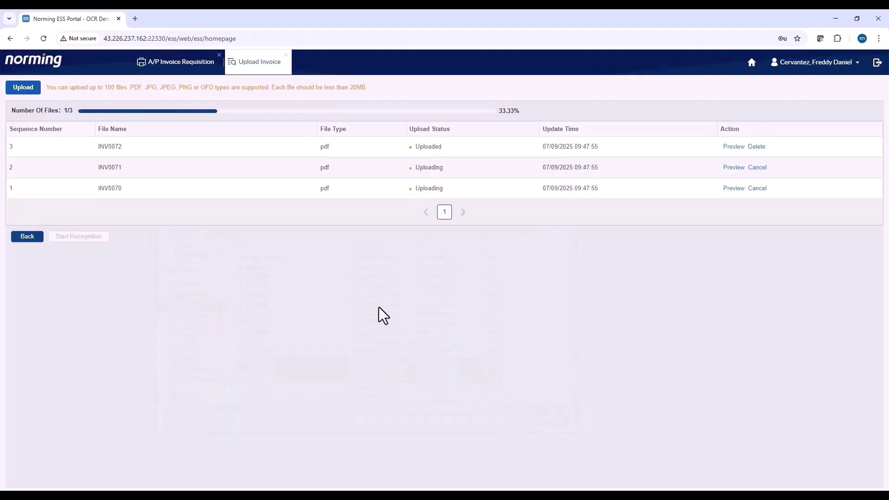
{"action": "left_click", "coordinate": [74, 237]}
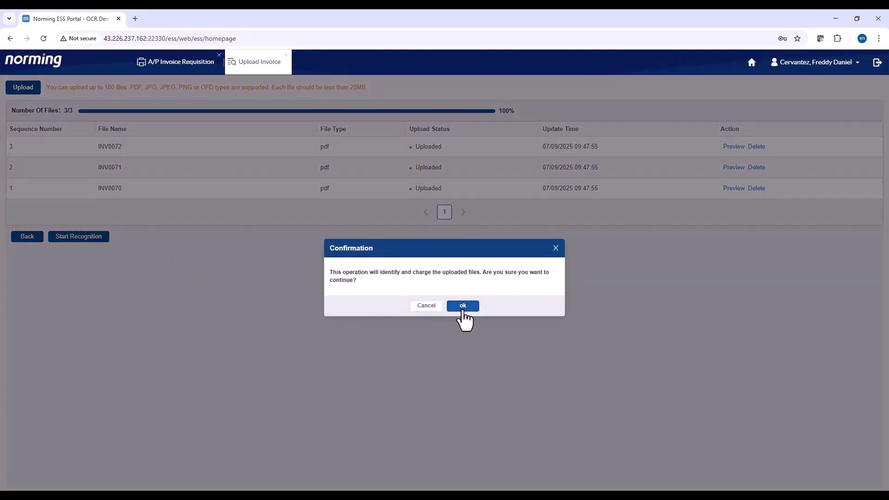
{"action": "left_click", "coordinate": [462, 306]}
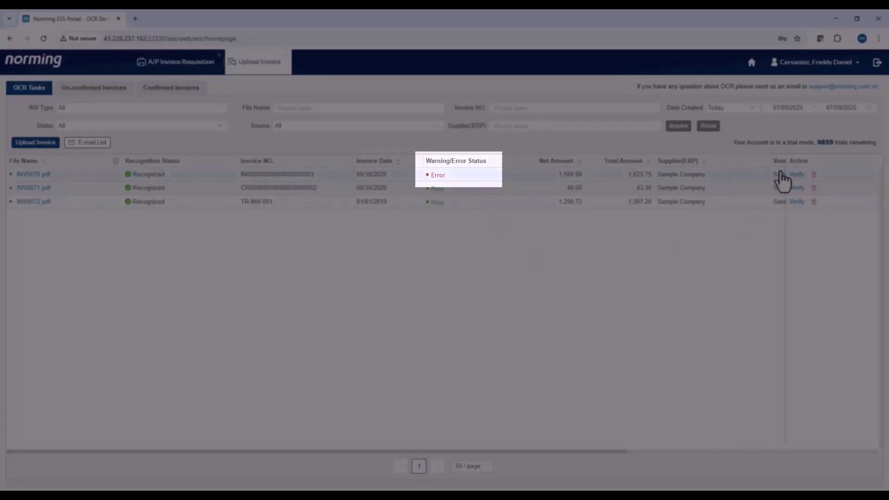
Check INV0070's duplicate invoice-number error, then open INV0072's recognized data for verification
{"action": "left_click", "coordinate": [797, 175]}
{"action": "mouse_move", "coordinate": [767, 104]}
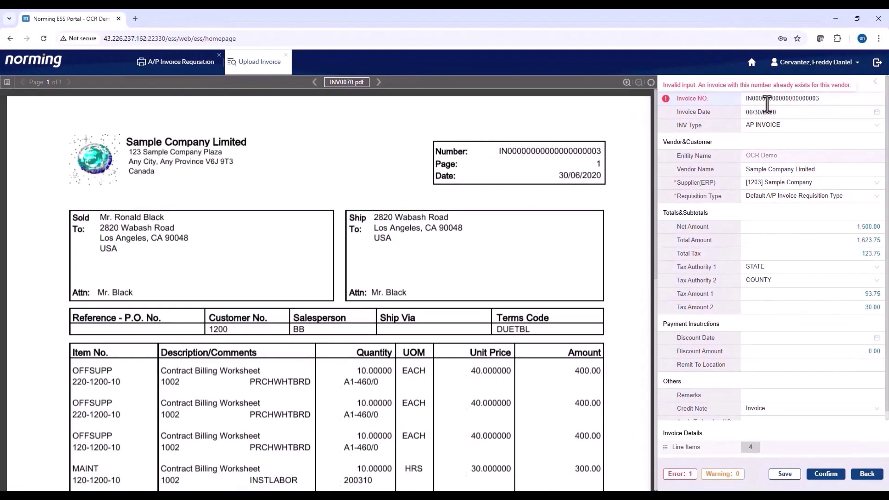
{"action": "left_click", "coordinate": [873, 482]}
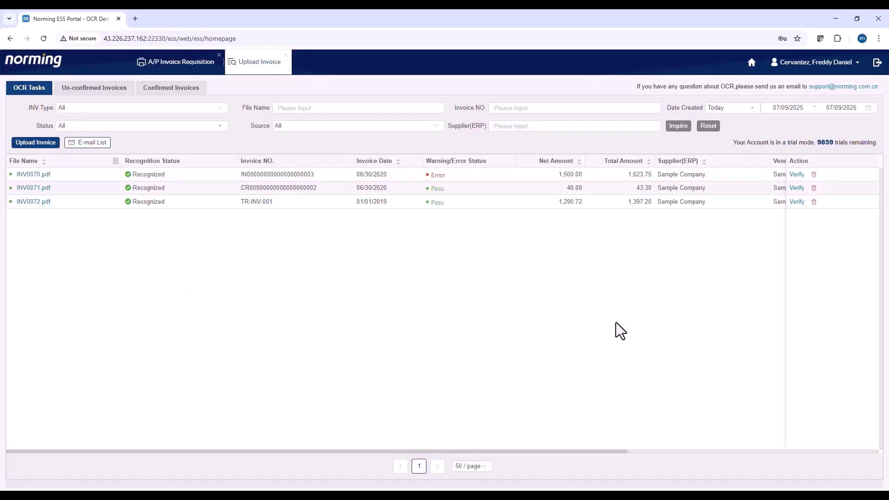
{"action": "left_click", "coordinate": [794, 204]}
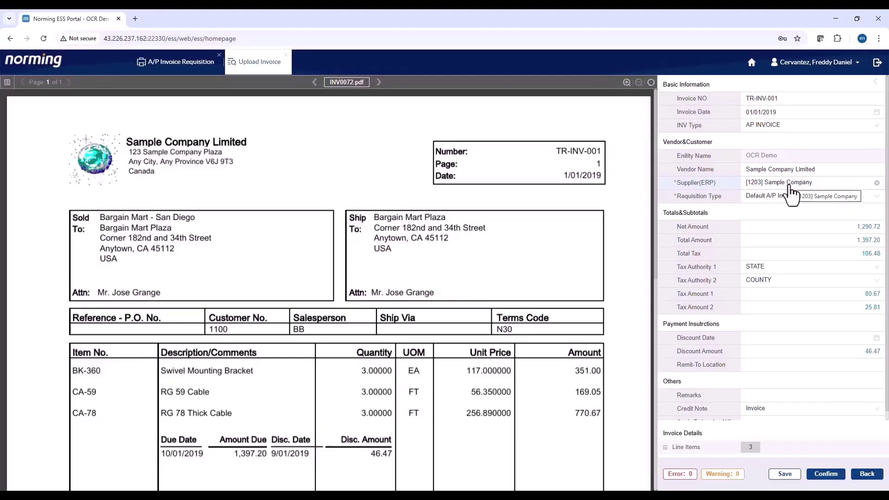
Keep [1203] Sample Company as supplier and code the RG 78 Thick Cable line to 6380-200 Miscellaneous
{"action": "left_click", "coordinate": [790, 183]}
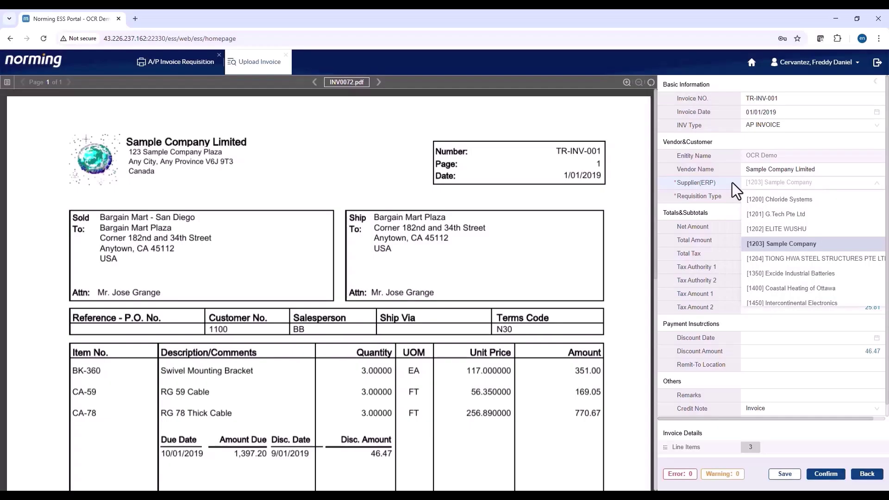
{"action": "left_click", "coordinate": [732, 183]}
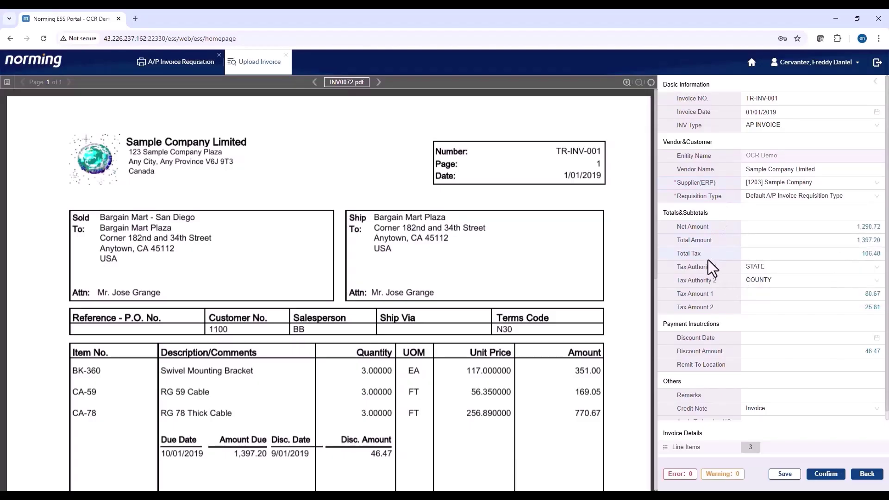
{"action": "left_click", "coordinate": [749, 446]}
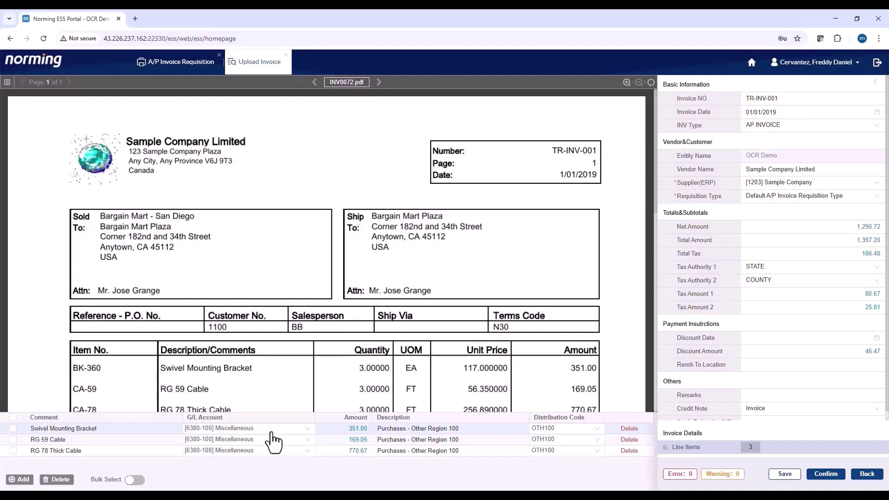
{"action": "left_click", "coordinate": [286, 455]}
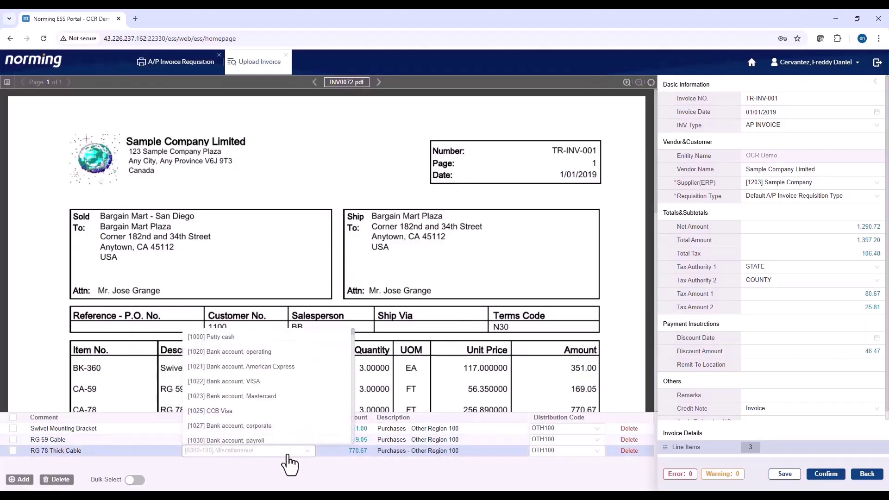
{"action": "type", "text": "6380"}
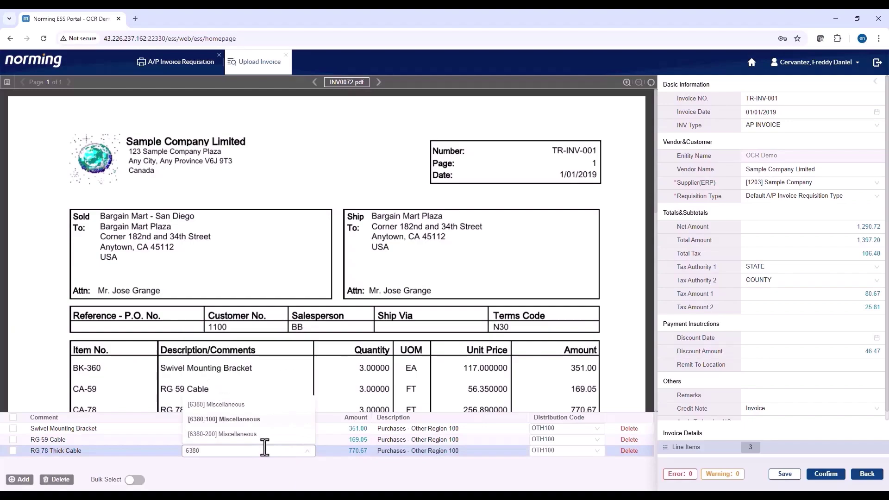
{"action": "left_click", "coordinate": [222, 434]}
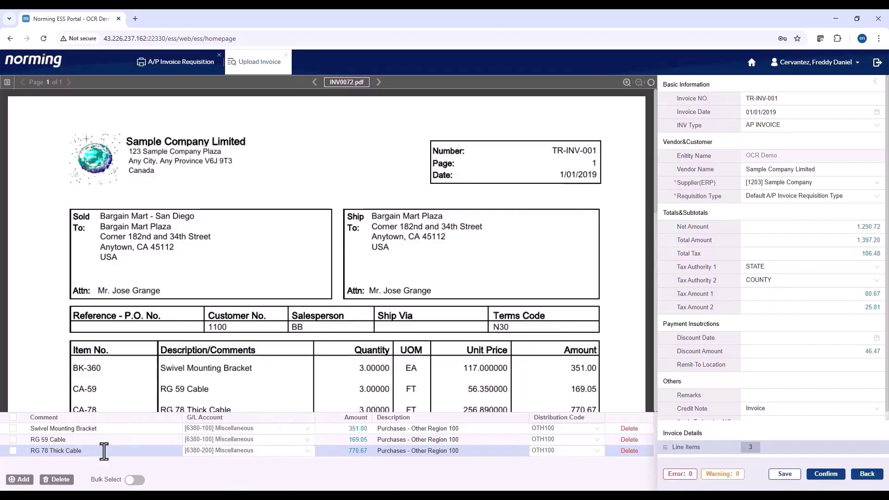
Capture the first line's comment from the invoice image, redrawing the box on 'Swivel Mounting Bracket'
{"action": "left_click", "coordinate": [114, 428]}
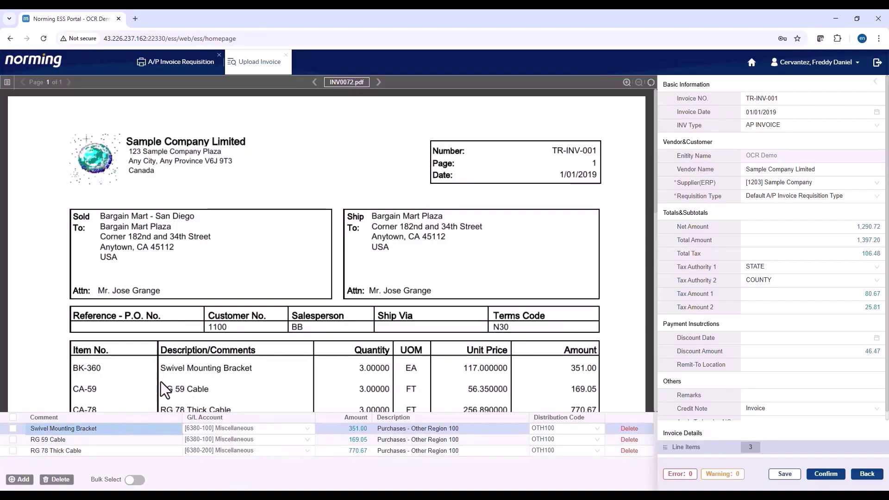
{"action": "left_click_drag", "start_coordinate": [160, 382], "coordinate": [221, 401]}
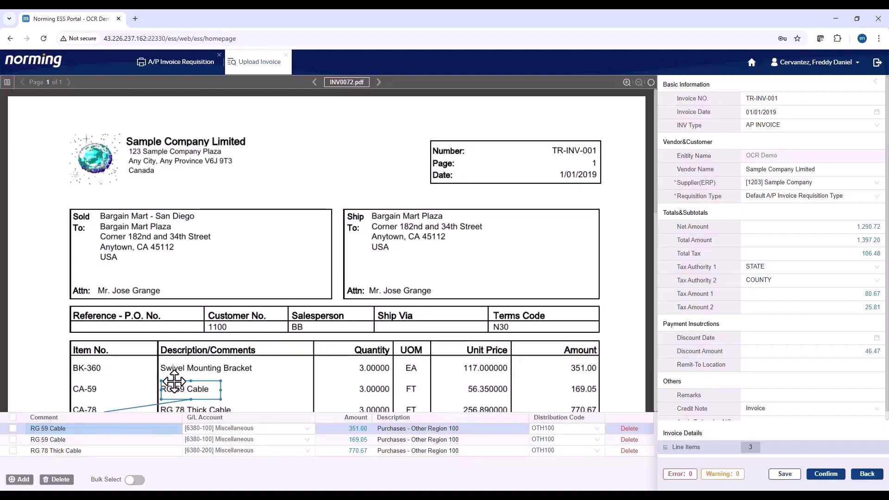
{"action": "left_click_drag", "start_coordinate": [173, 383], "coordinate": [257, 369]}
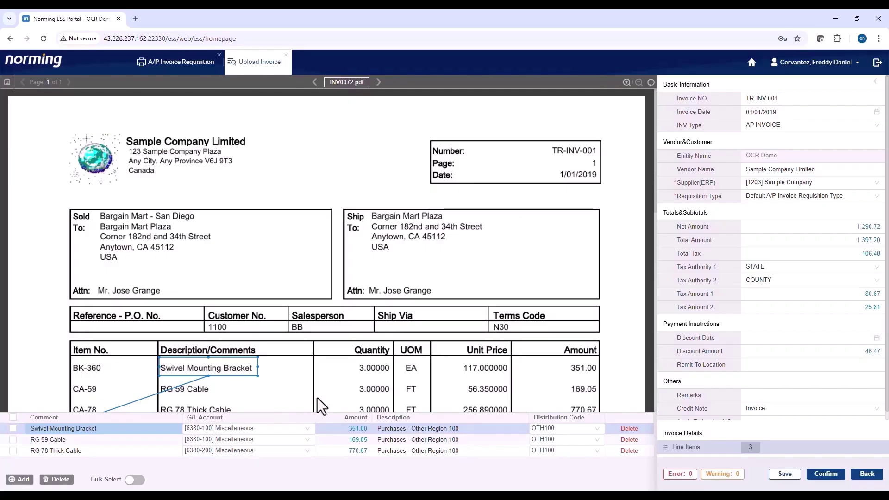
Confirm the verified data, open TR-INV-001, and view its INV0072.pdf attachment before returning to the detail lines
{"action": "left_click", "coordinate": [840, 479]}
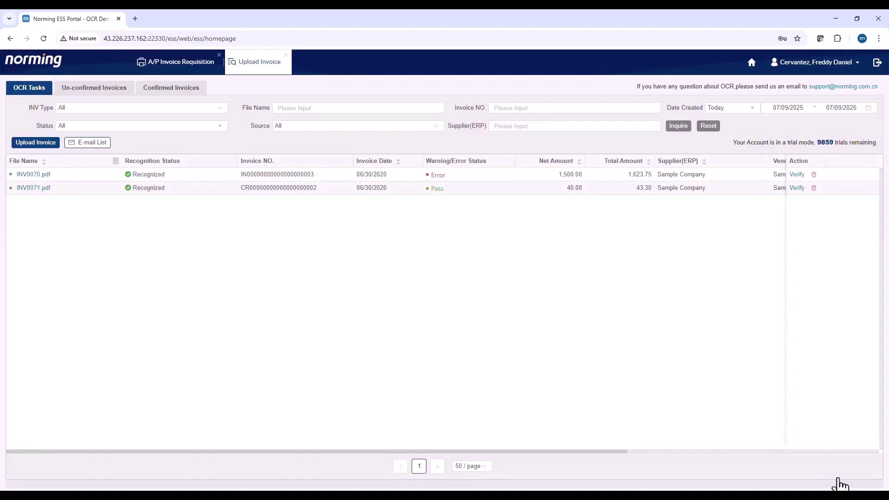
{"action": "left_click", "coordinate": [174, 122]}
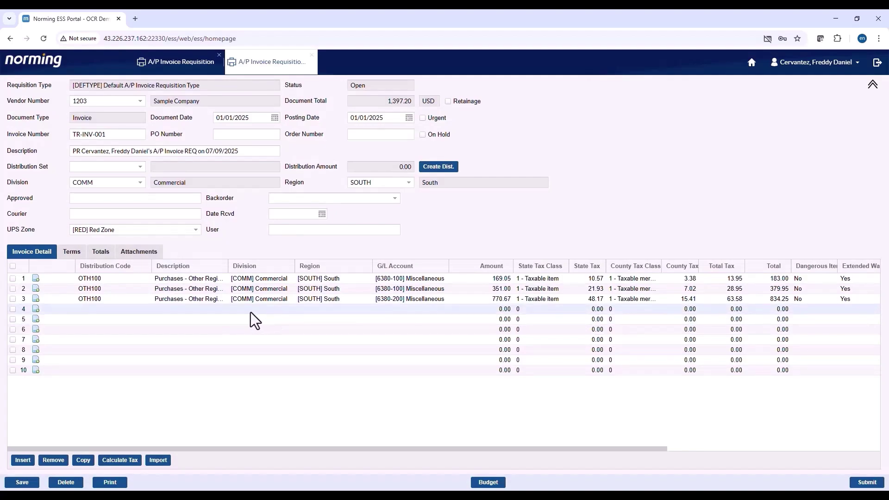
{"action": "left_click", "coordinate": [156, 253]}
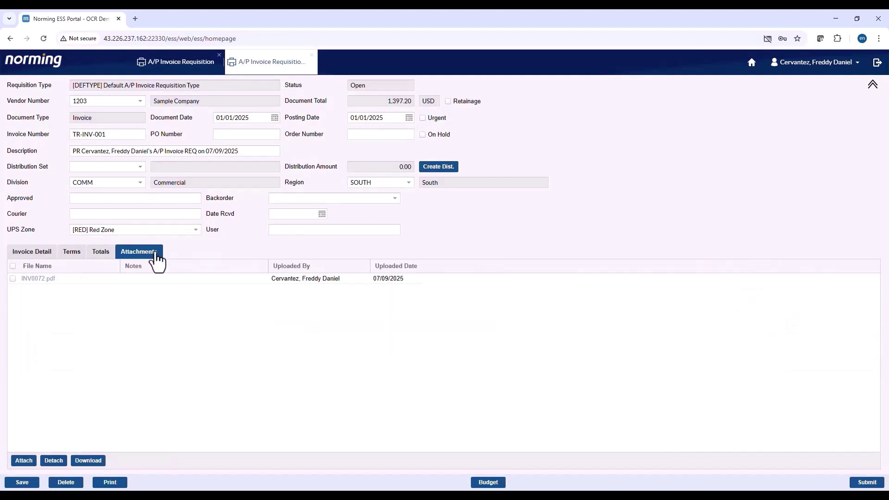
{"action": "left_click", "coordinate": [50, 279]}
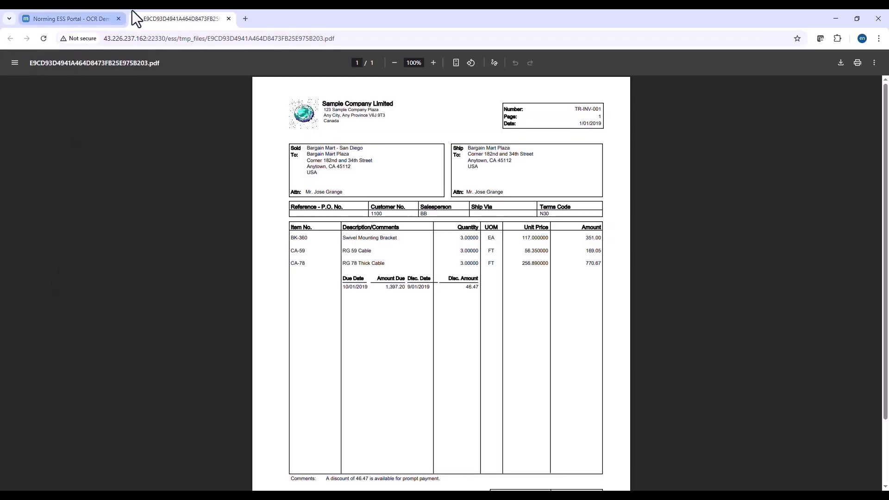
{"action": "left_click", "coordinate": [228, 18]}
{"action": "left_click", "coordinate": [26, 253]}
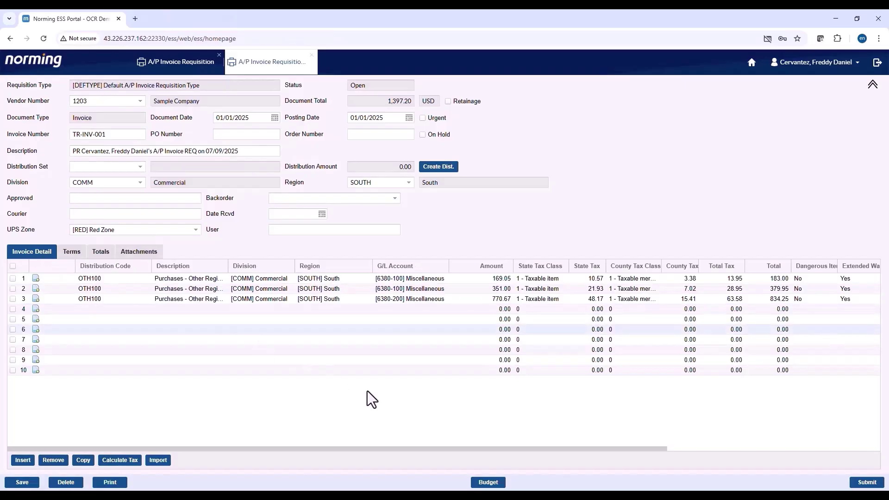
Review TR-INV-001's Budget and Expenditure figures, submit it, and view its approval trail
{"action": "left_click", "coordinate": [484, 483]}
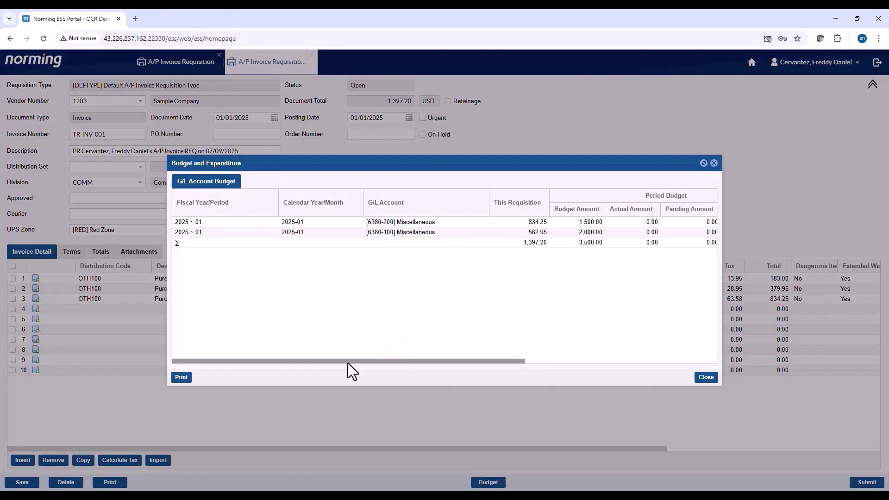
{"action": "left_click_drag", "start_coordinate": [348, 363], "coordinate": [594, 361]}
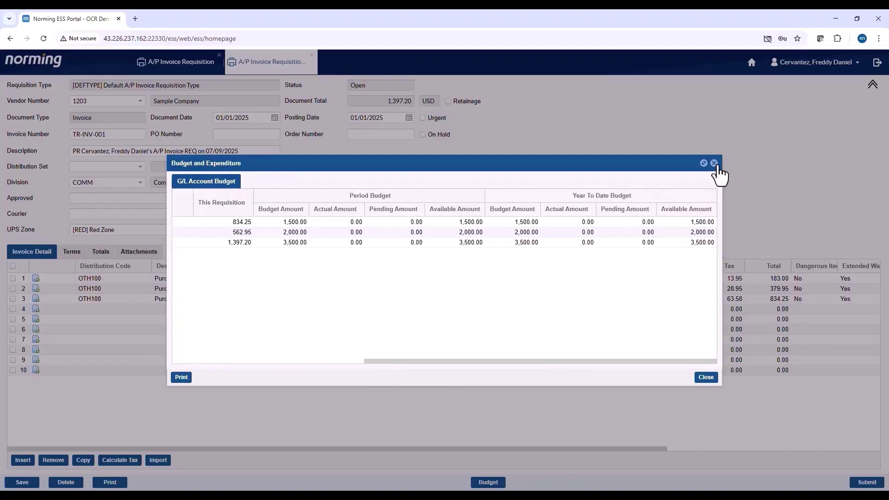
{"action": "left_click", "coordinate": [714, 163]}
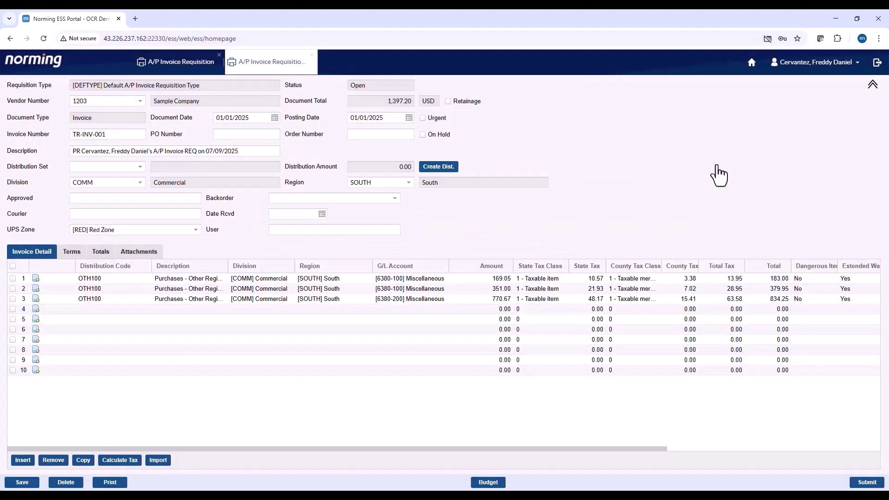
{"action": "left_click", "coordinate": [867, 482]}
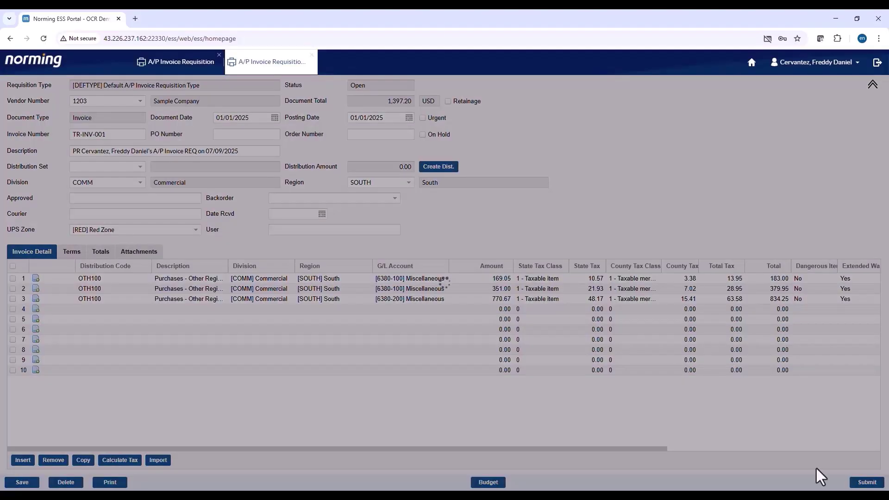
{"action": "left_click", "coordinate": [806, 482]}
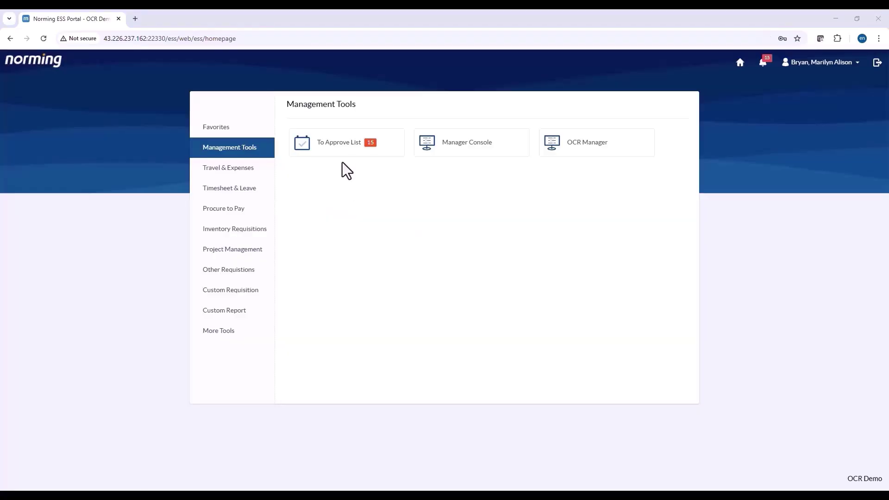
Approve TR-INV-001 from the A/P Invoice Requisition To Approve List with the comment 'OK'
{"action": "left_click", "coordinate": [343, 154]}
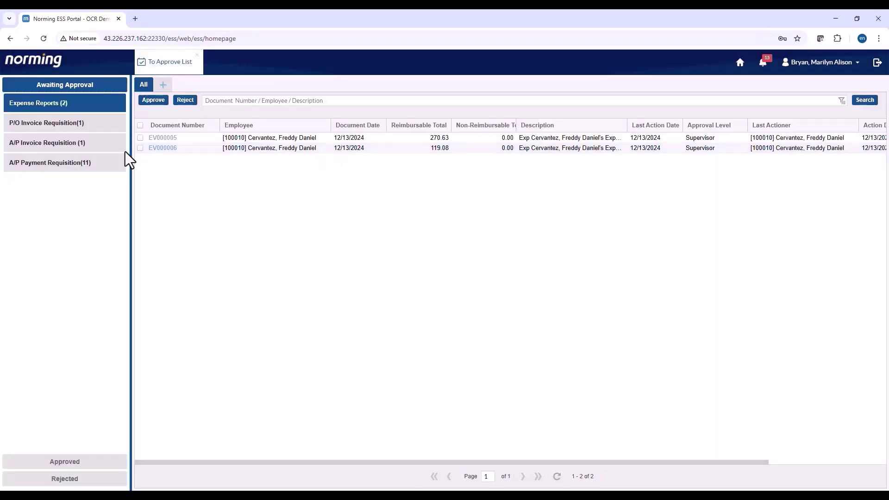
{"action": "left_click", "coordinate": [98, 144]}
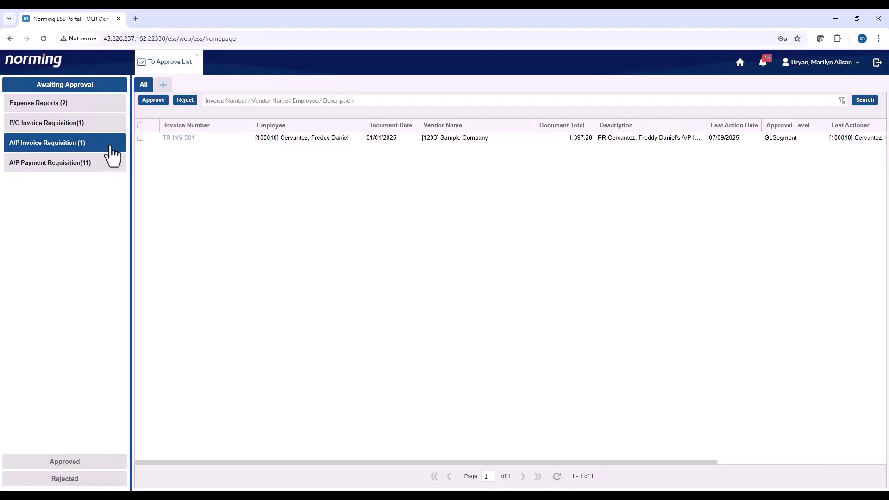
{"action": "left_click", "coordinate": [180, 138]}
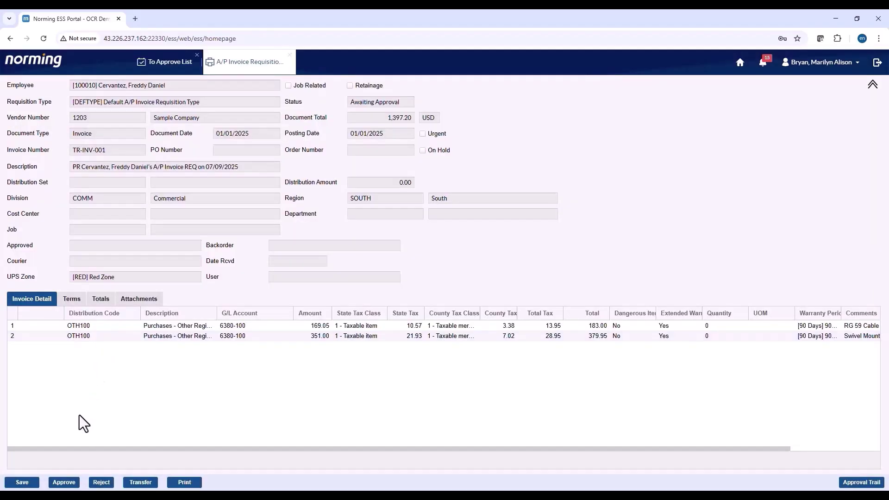
{"action": "left_click", "coordinate": [63, 482]}
{"action": "left_click", "coordinate": [387, 287]}
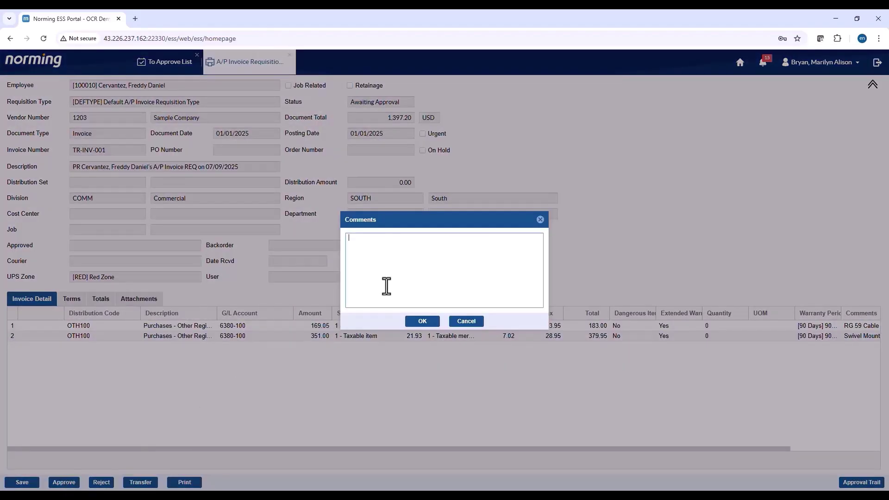
{"action": "type", "text": "OK"}
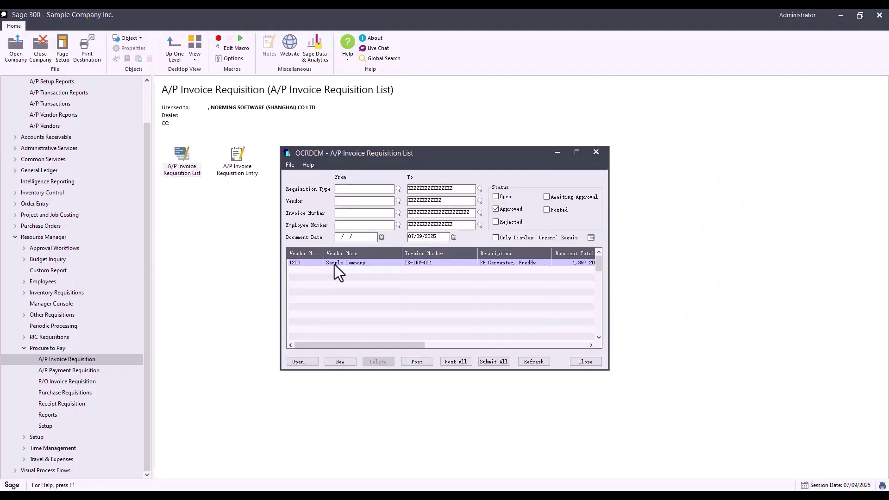
Open TR-INV-001, review its approval trail and attachment, and post it to create an A/P invoice
{"action": "double_click", "coordinate": [334, 265]}
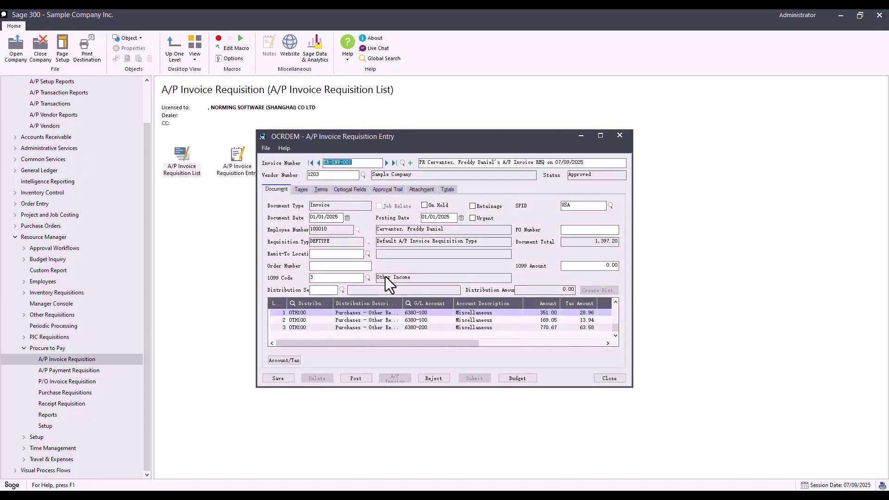
{"action": "left_click", "coordinate": [391, 191]}
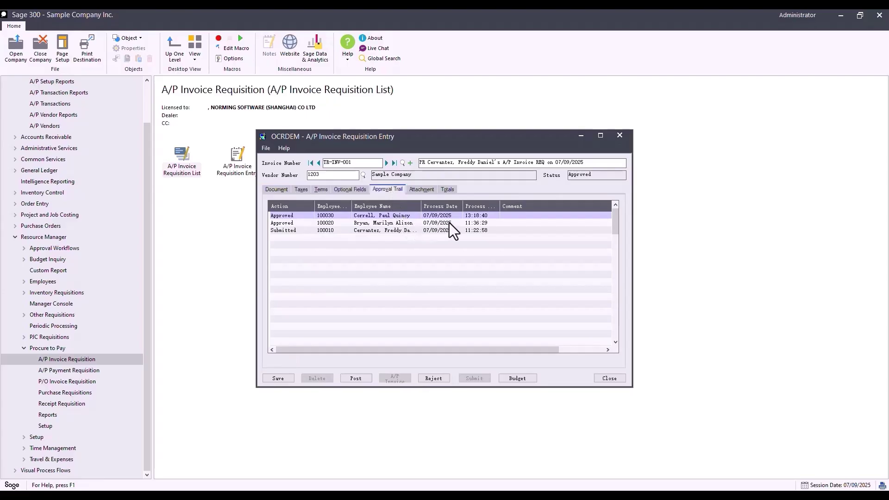
{"action": "left_click", "coordinate": [422, 191]}
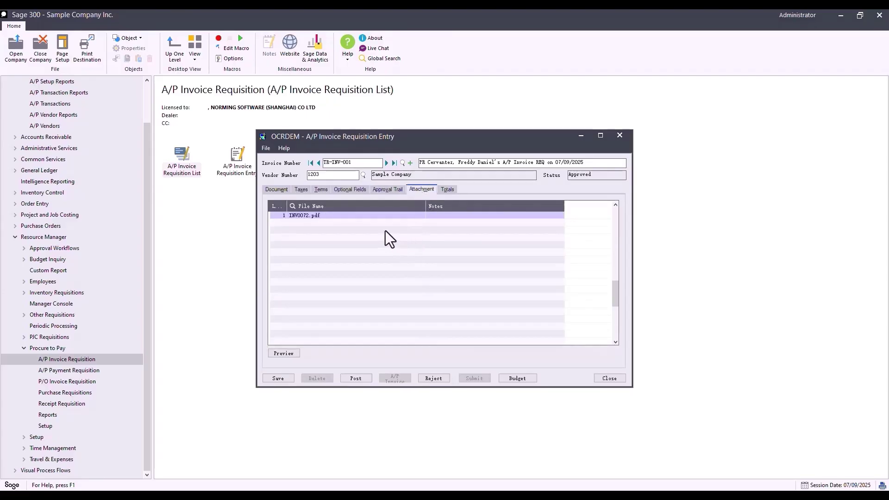
{"action": "left_click", "coordinate": [355, 379]}
{"action": "left_click", "coordinate": [446, 291]}
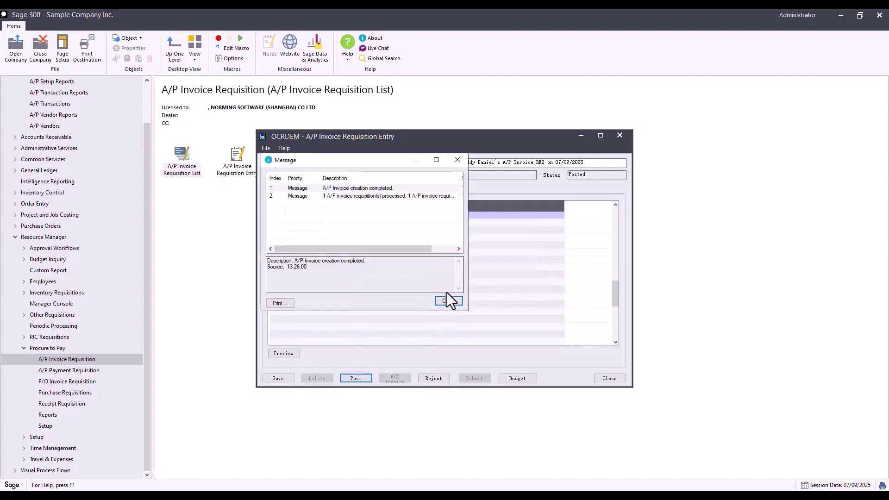
{"action": "left_click", "coordinate": [447, 301]}
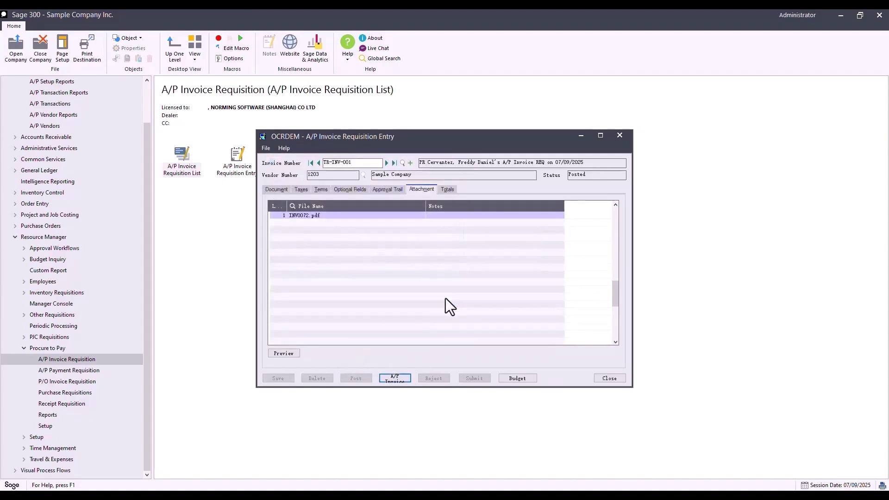
Open the A/P Invoice Batch List and the batch holding the generated 1,397.20 invoice
{"action": "left_click", "coordinate": [62, 105]}
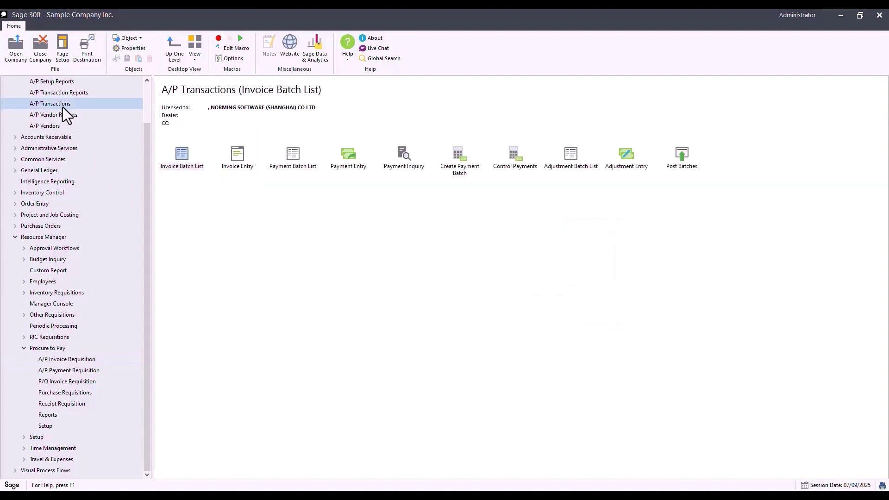
{"action": "left_click", "coordinate": [187, 168]}
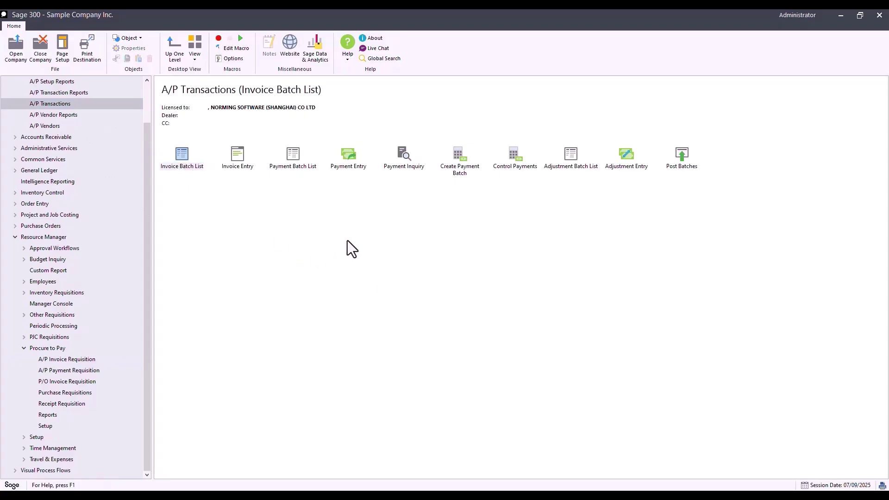
{"action": "double_click", "coordinate": [365, 232]}
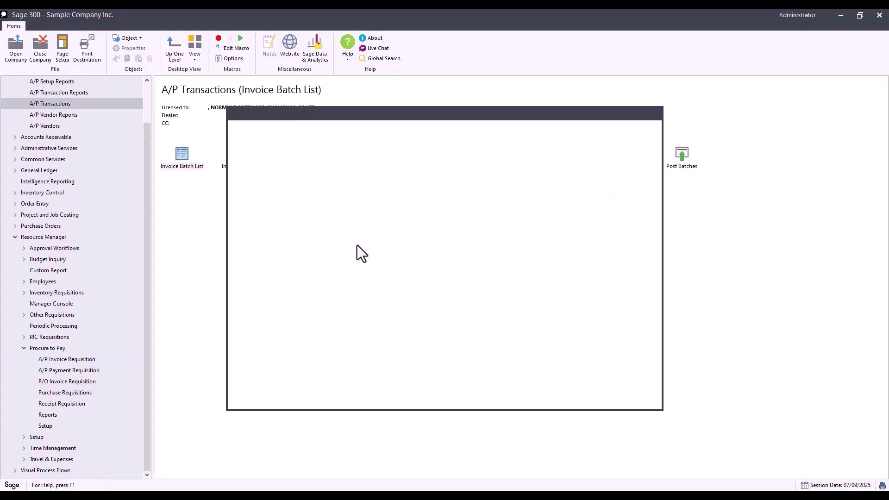